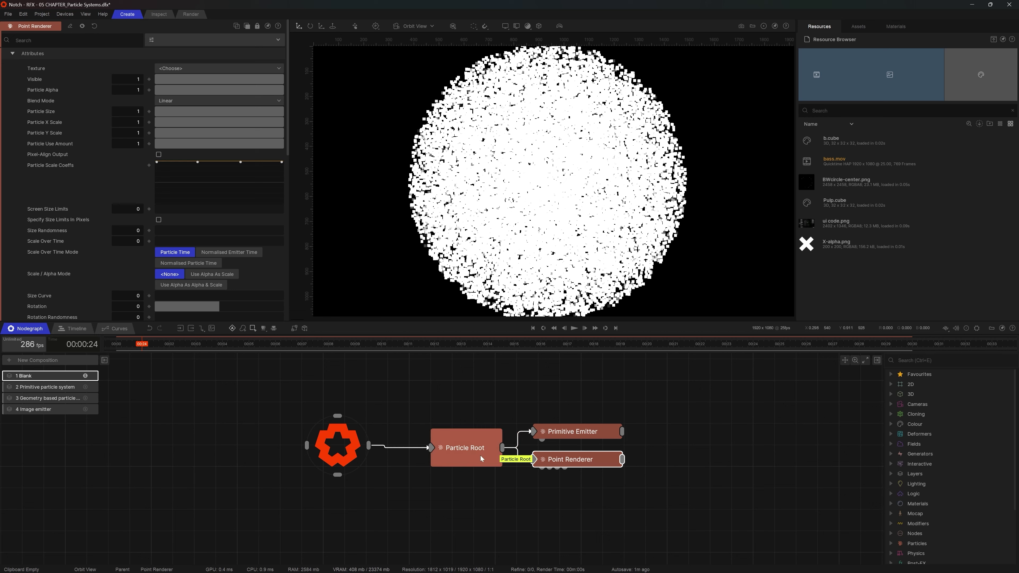
- Examine the Num Particles options of the Particle Root node and pick 64 000
left_click(461, 452)
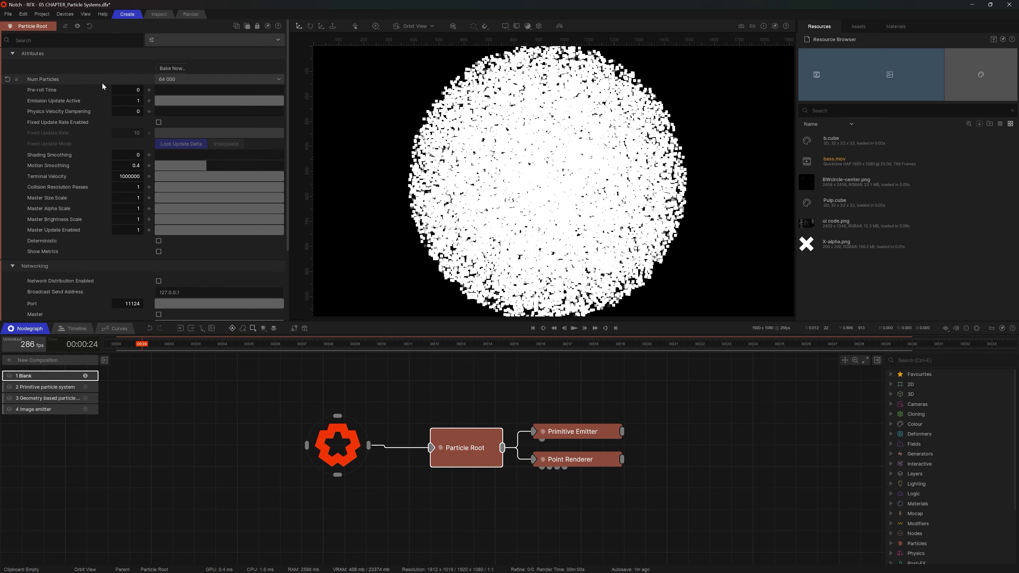
left_click(198, 81)
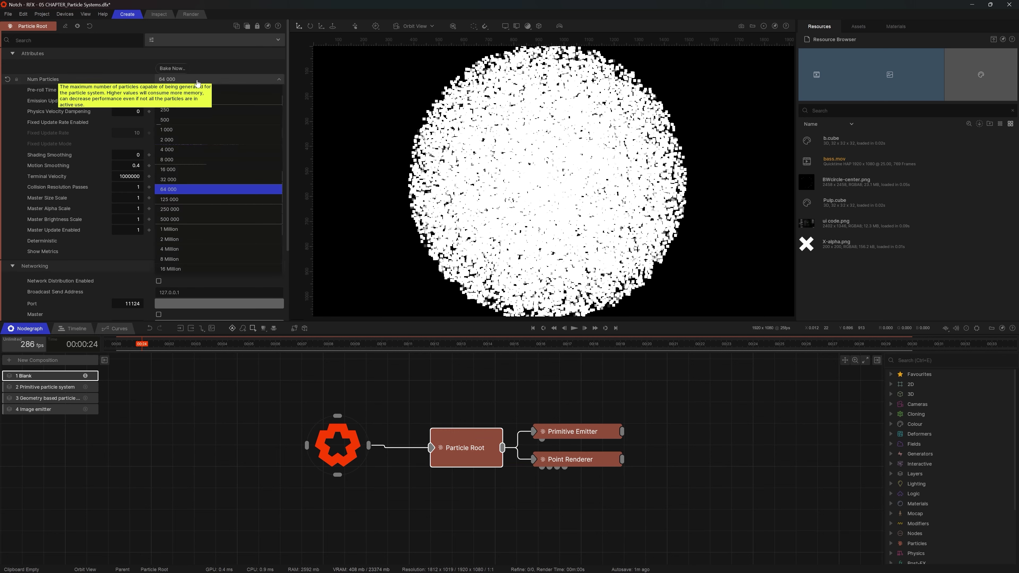
left_click(199, 80)
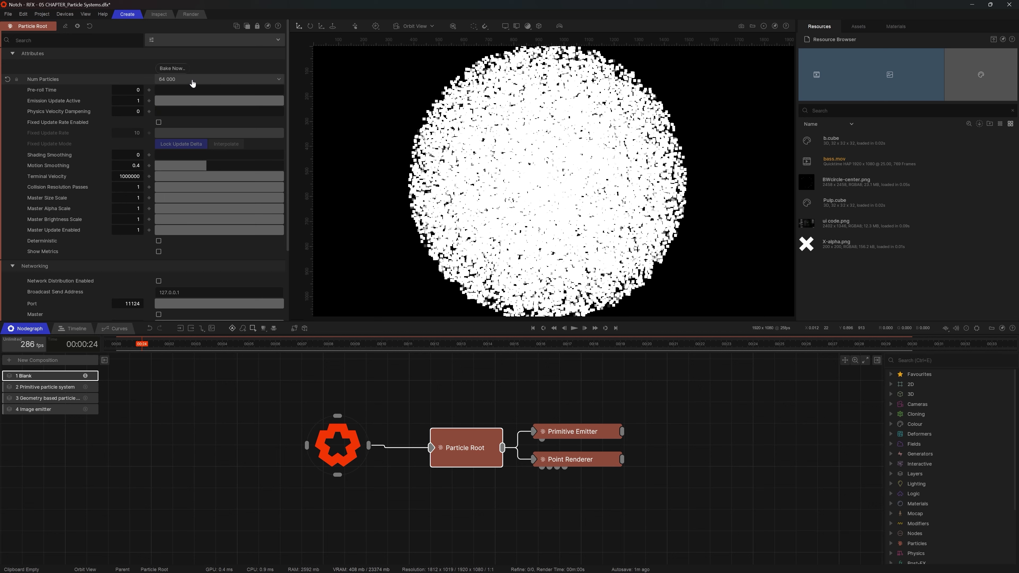
left_click(193, 81)
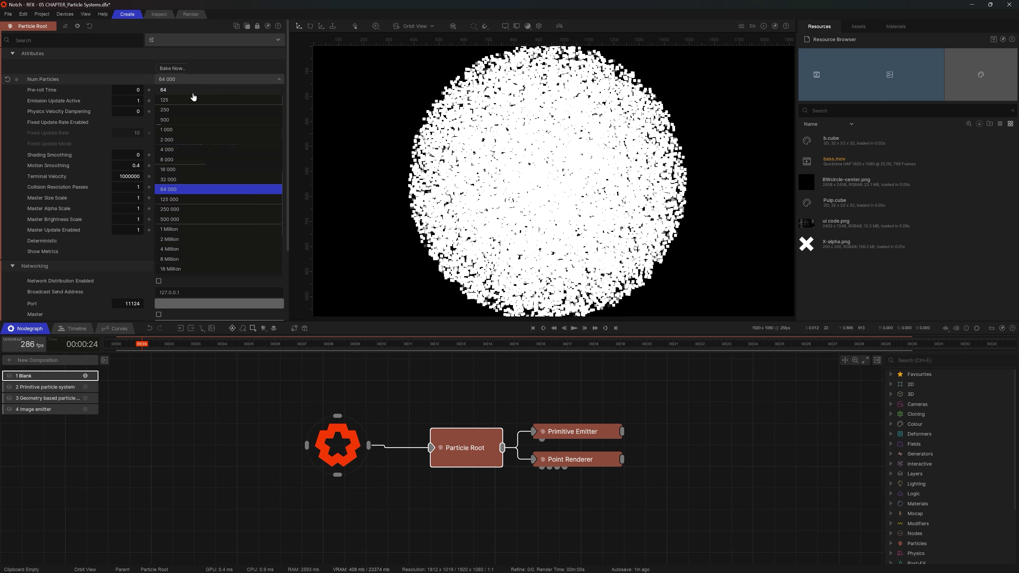
left_click(177, 193)
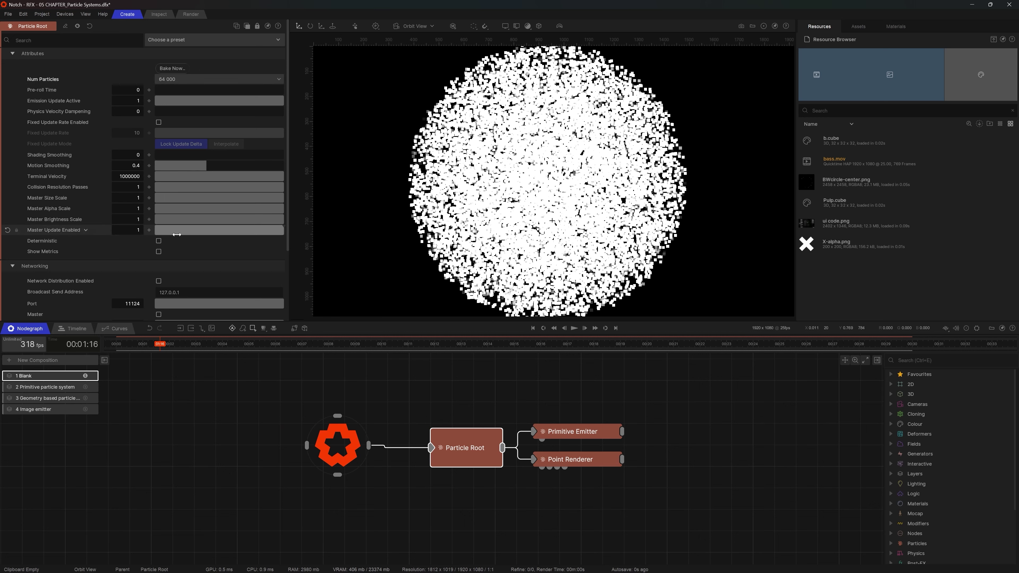
left_click(466, 379)
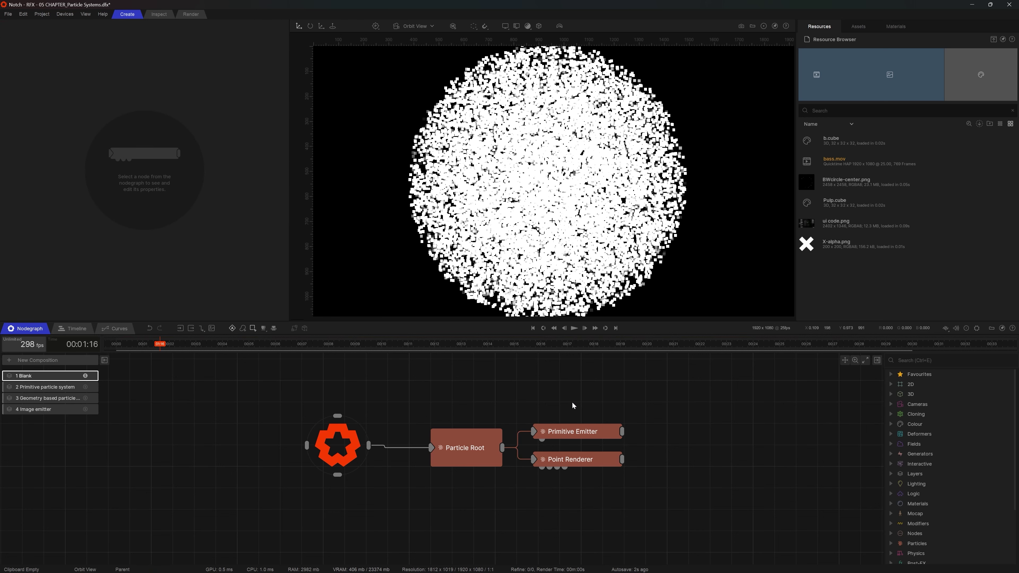
- Examine the Primitive Emitter node and browse the particle emitter types available in the node library
left_click_drag(625, 431, 563, 436)
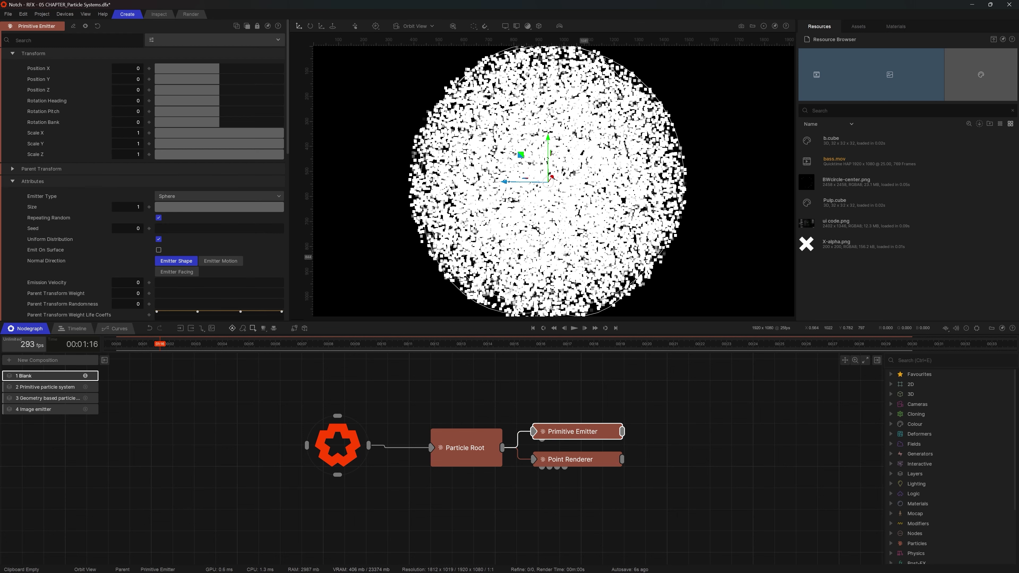
scroll(612, 256, "down", 2)
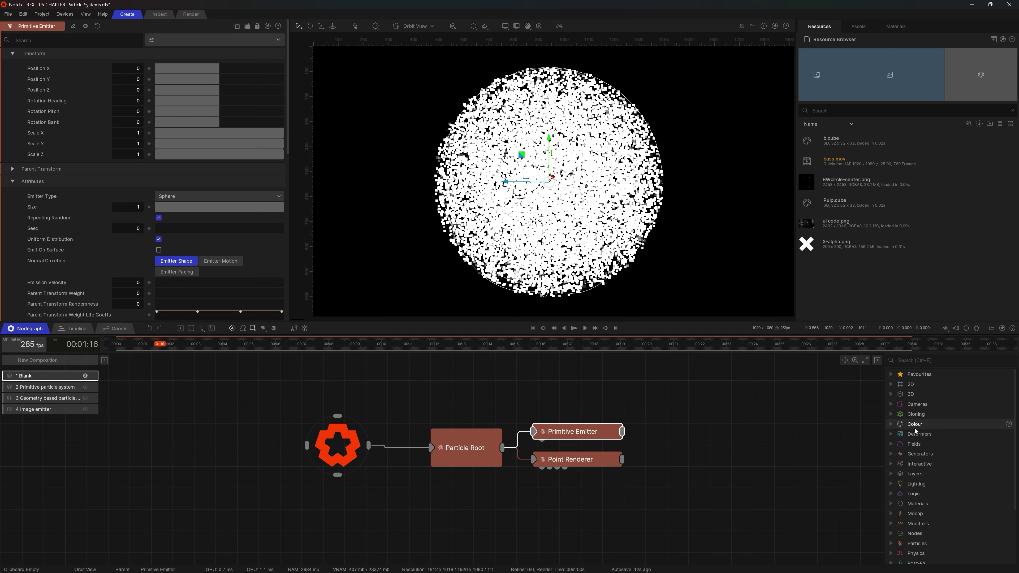
left_click(921, 544)
left_click(925, 465)
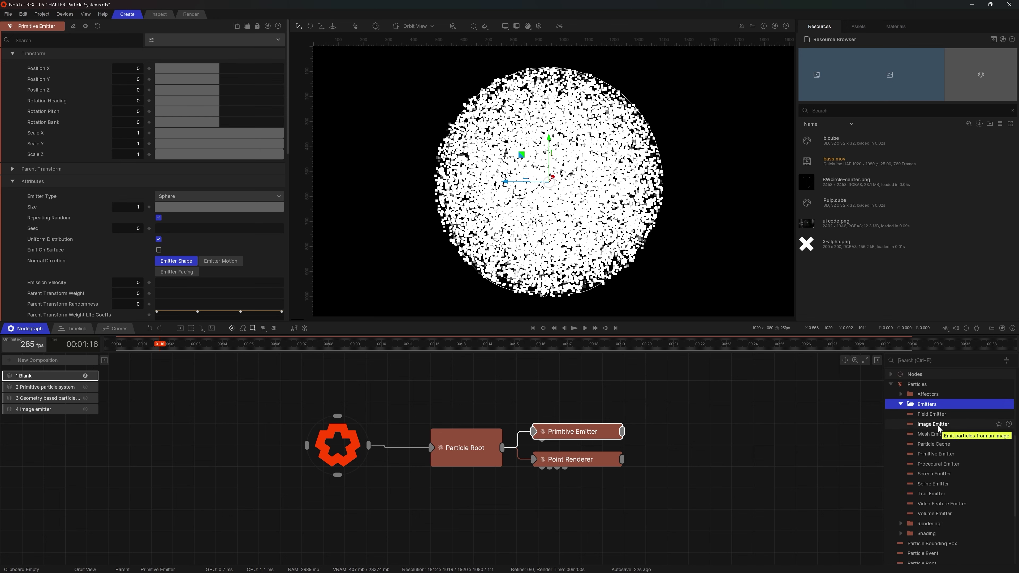
left_click(619, 407)
- Try the Box and Plane emitter types on the Primitive Emitter during playback, return it to Sphere and pause
left_click(593, 432)
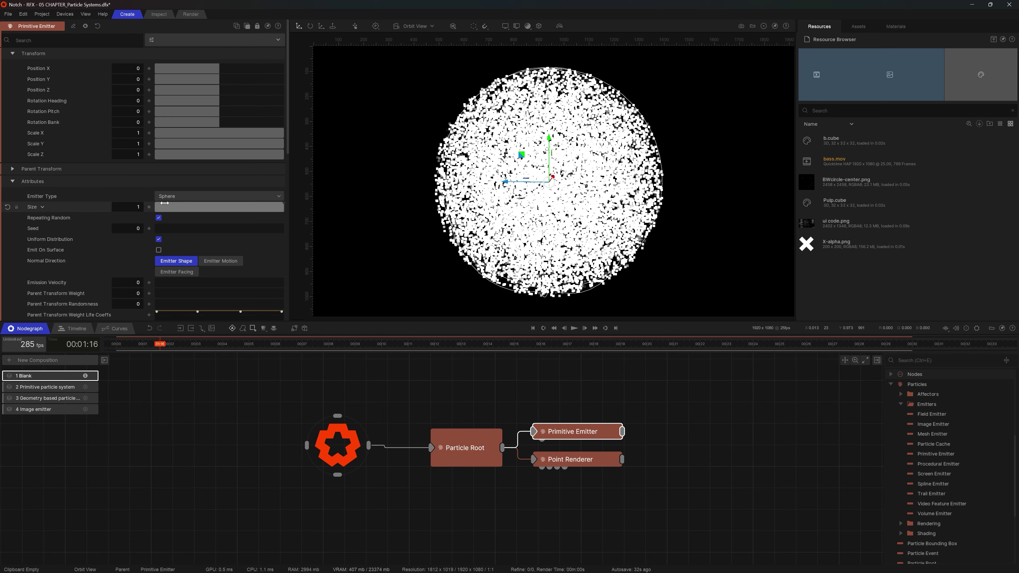
left_click(186, 198)
left_click(185, 126)
key("space")
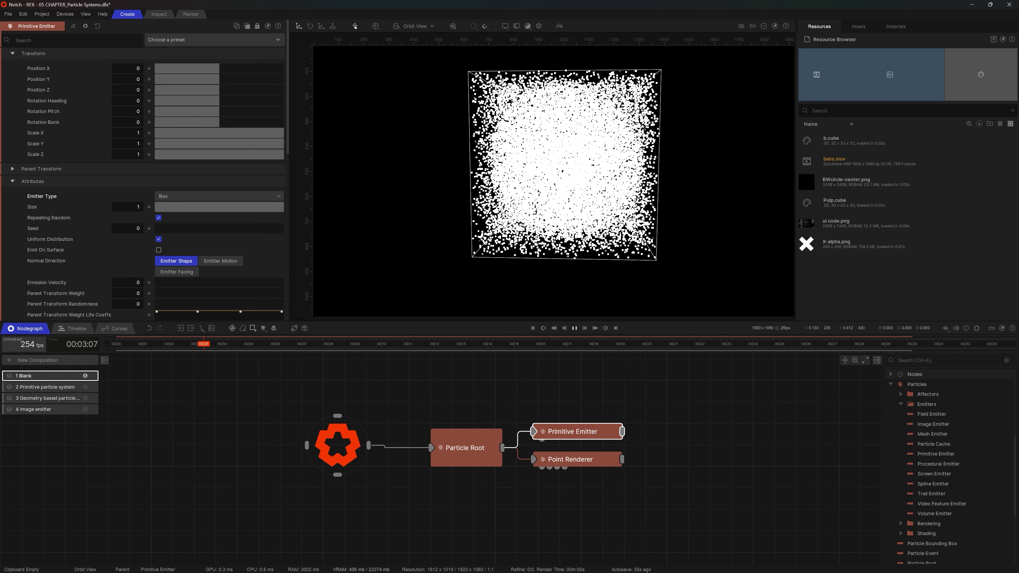
left_click(183, 197)
left_click(176, 146)
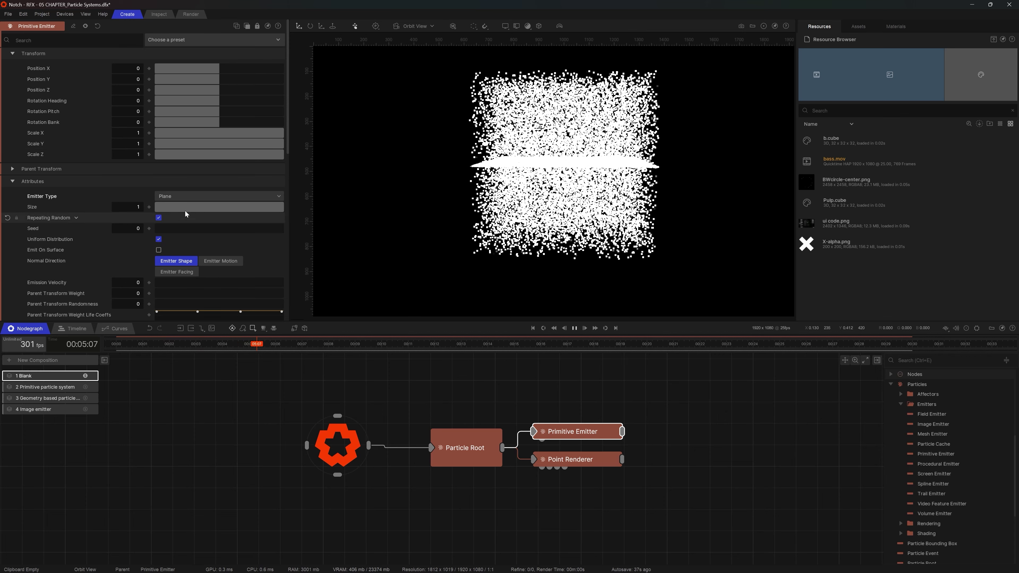
left_click(182, 197)
left_click(178, 118)
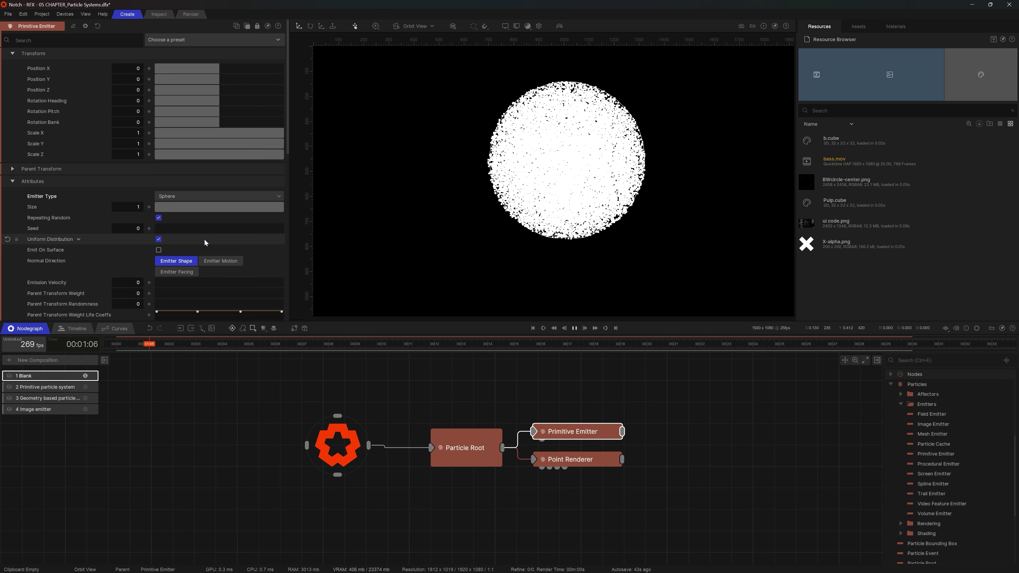
key("space")
- Compare the Primitive Emitter's Max Particle Count with the Num Particles setting of the Particle Root
scroll(199, 239, "down", 3)
scroll(176, 236, "down", 2)
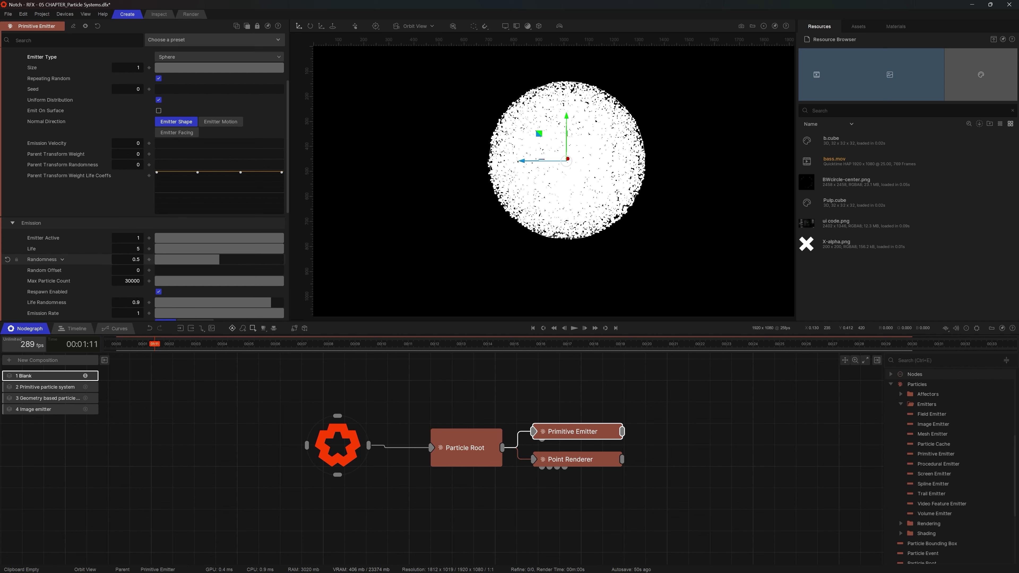
scroll(154, 256, "down", 2)
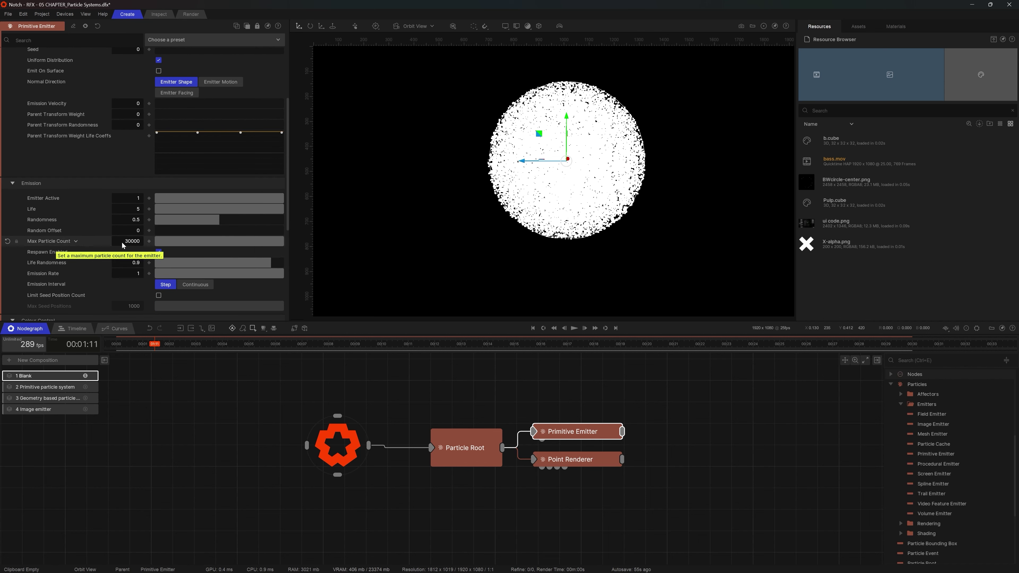
left_click_drag(137, 241, 144, 245)
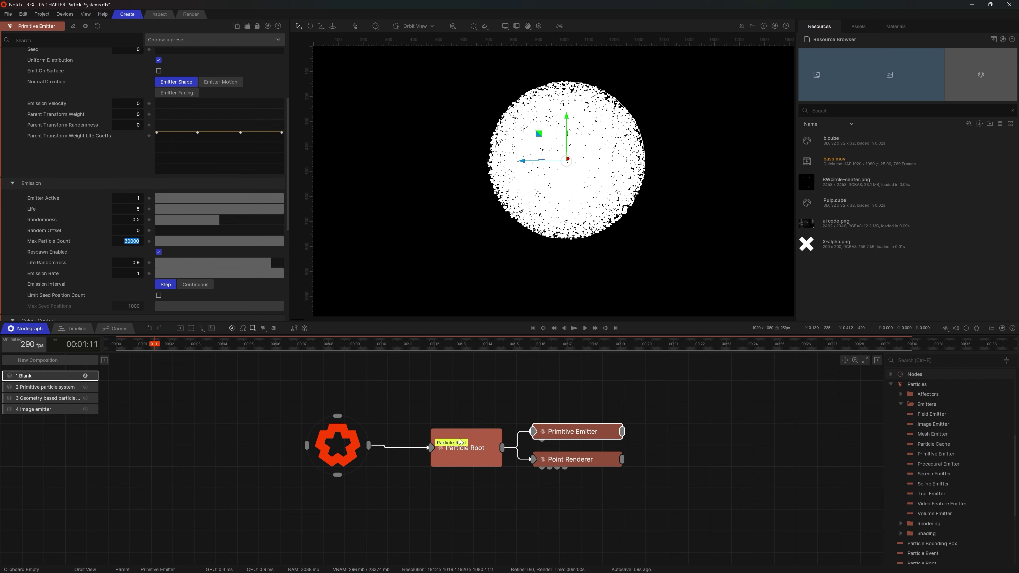
left_click(473, 440)
scroll(148, 123, "up", 5)
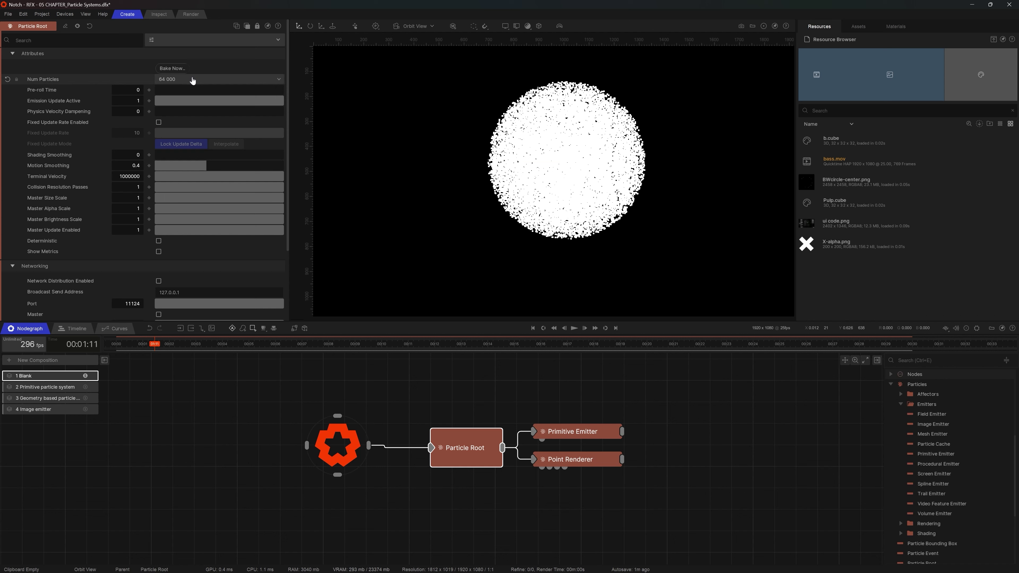
left_click(573, 432)
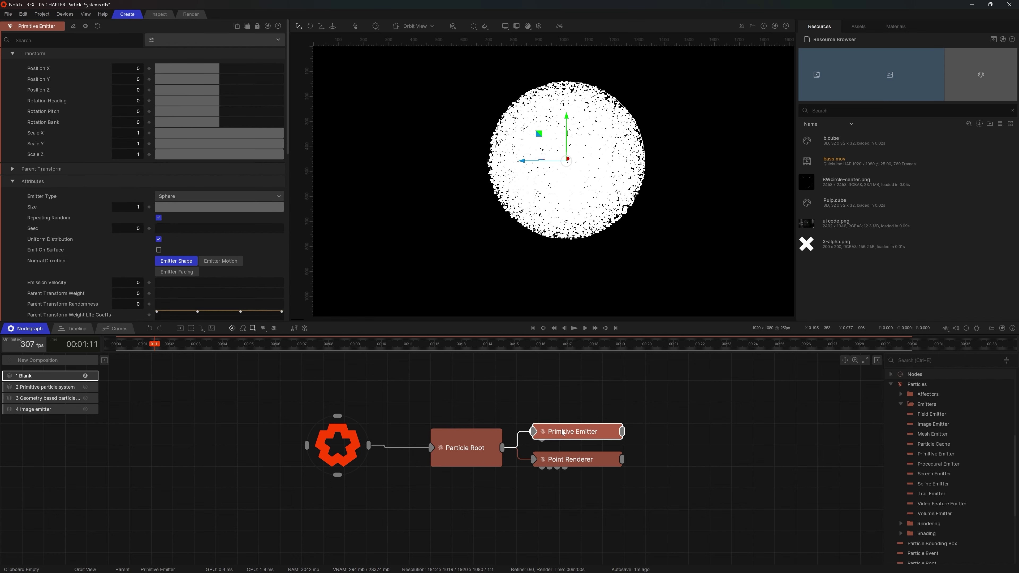
scroll(201, 253, "down", 5)
scroll(202, 256, "down", 1)
left_click(126, 260)
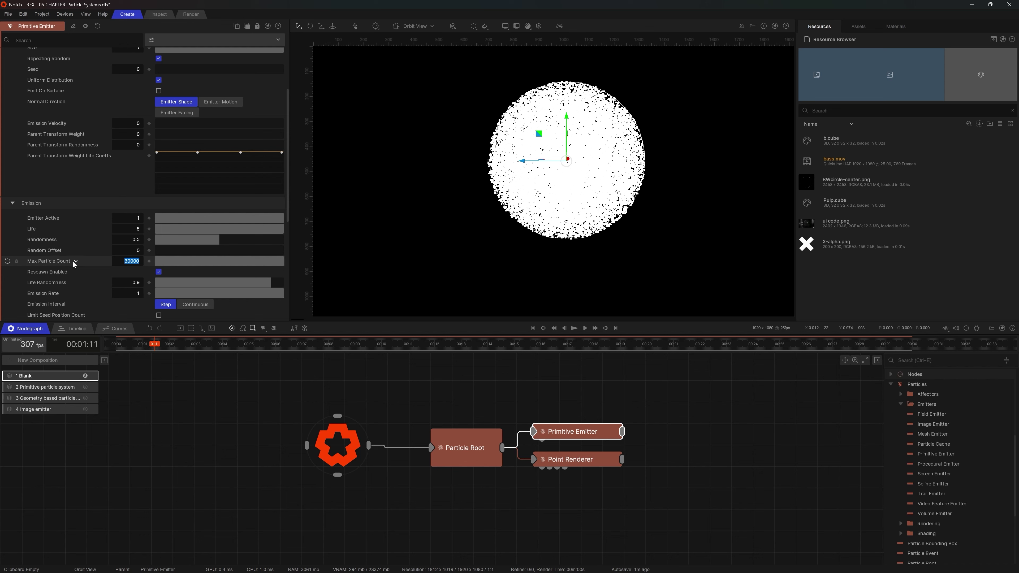
left_click(481, 448)
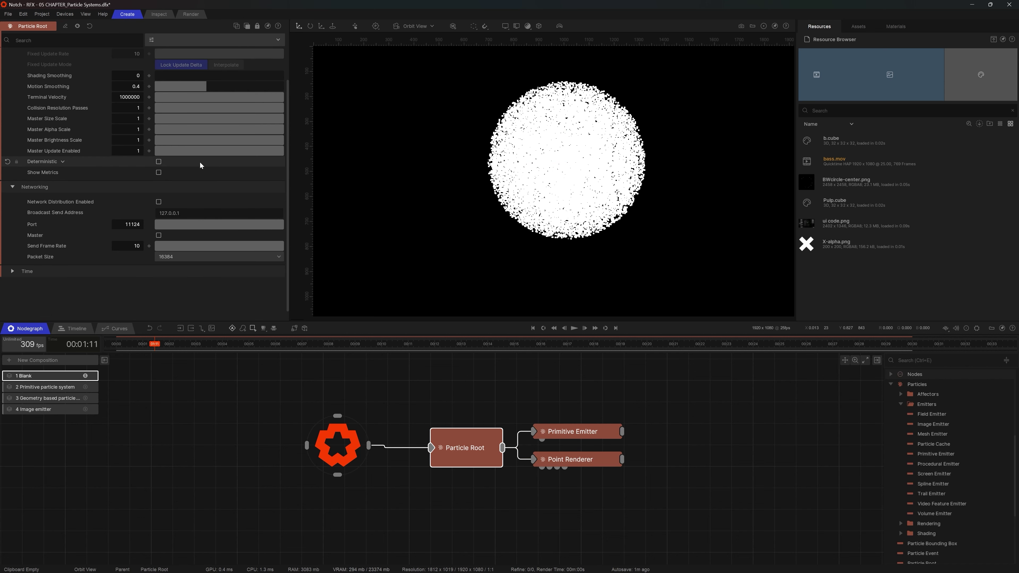
scroll(200, 164, "up", 3)
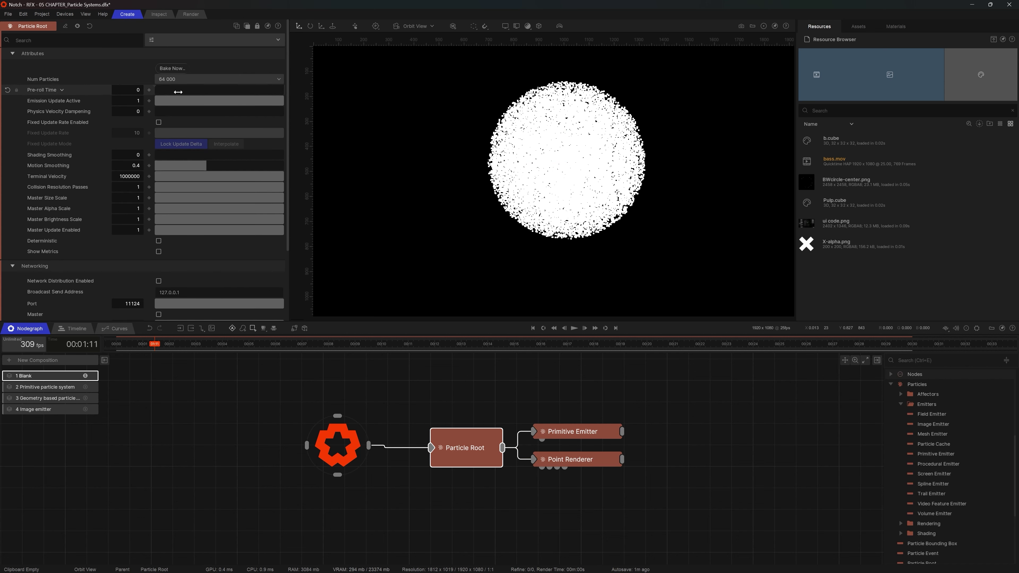
left_click(586, 434)
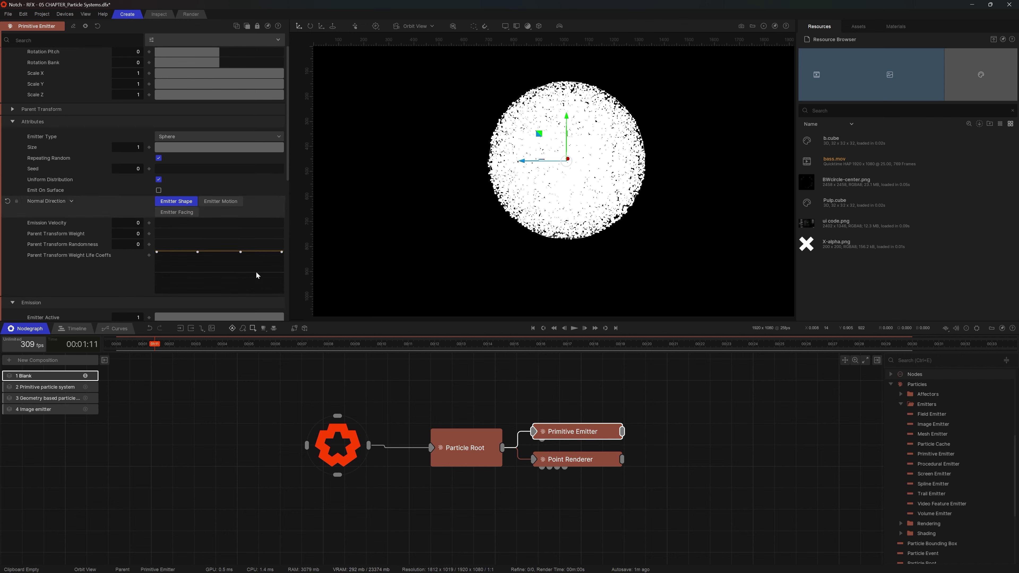
- Examine the Point Renderer's attributes and take a close look at the particle shapes along the sphere's edge
left_click(573, 459)
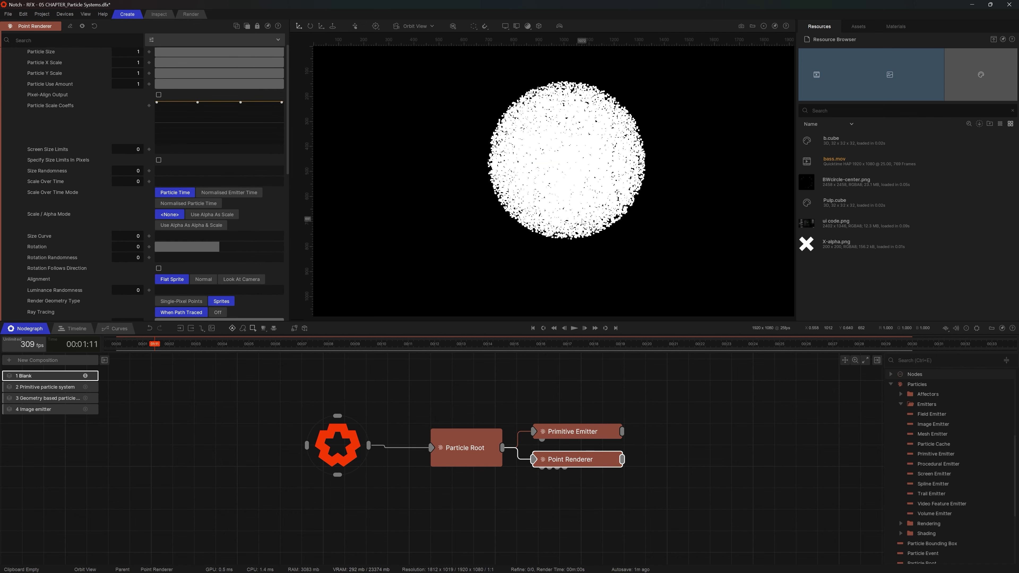
middle_click_drag(586, 221, 568, 236)
right_click_drag(568, 236, 637, 242)
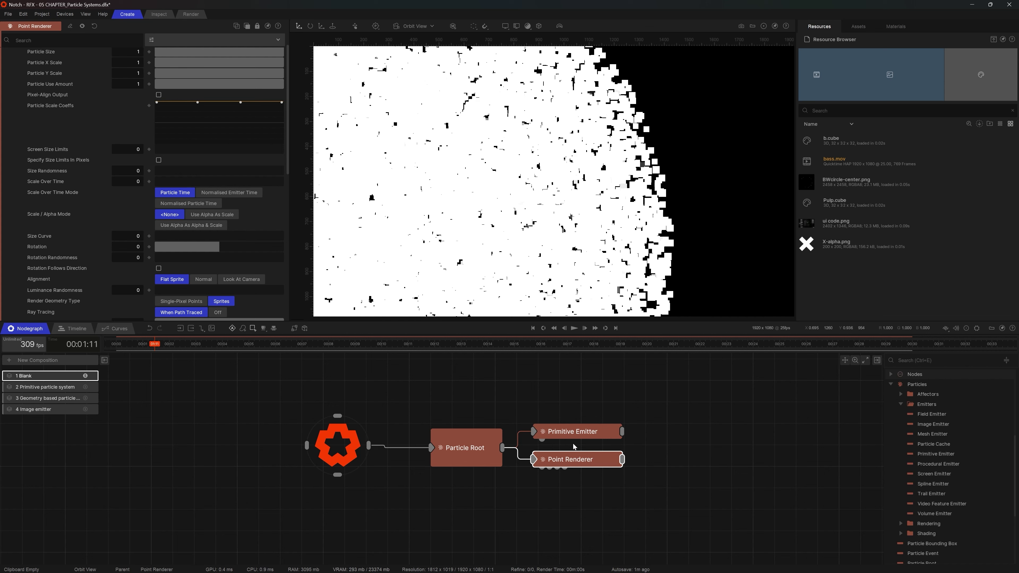
scroll(204, 224, "up", 3)
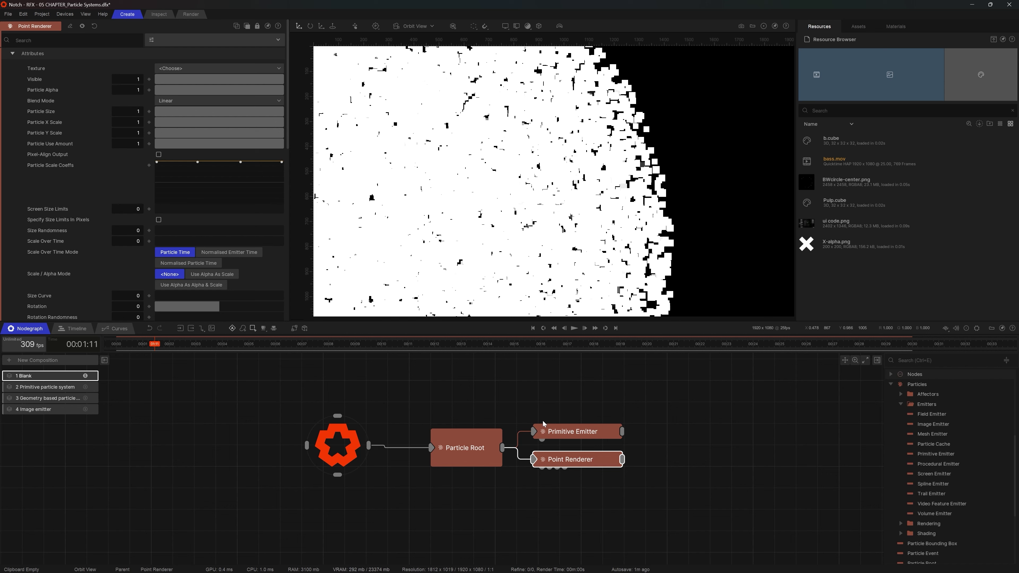
- Add a Gradient generator node and connect it to the first lower input of the Point Renderer
right_click(524, 505)
type("gradien")
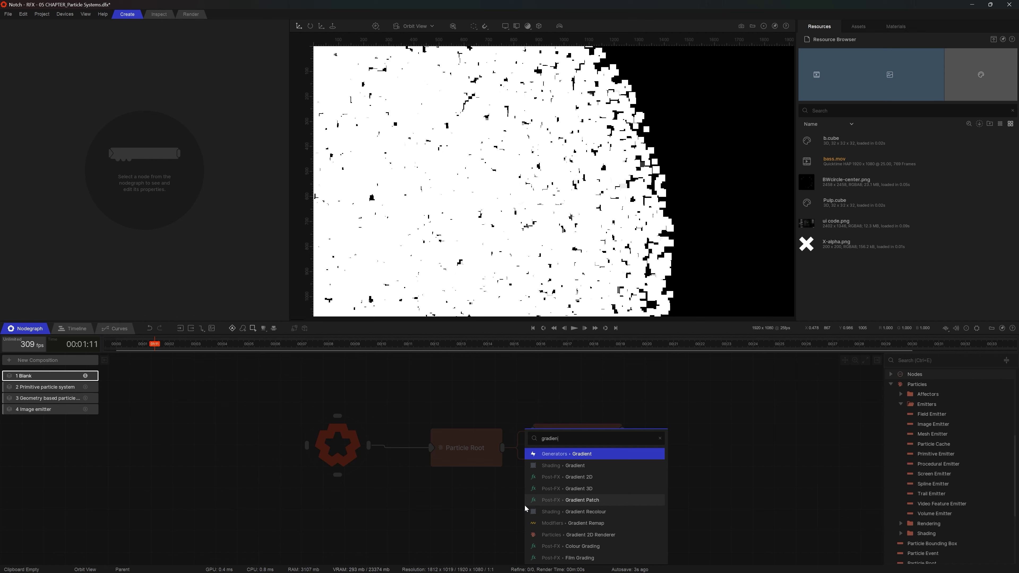
left_click(579, 453)
left_click_drag(611, 528, 541, 473)
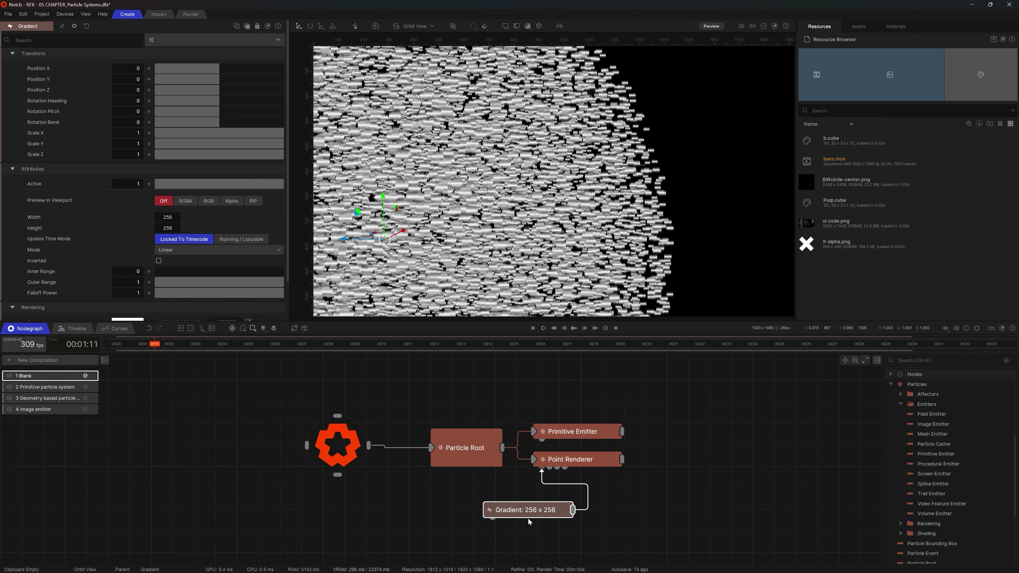
- Preview the gradient in RGB in the viewport and set both its width and height to 90
left_click(209, 201)
scroll(208, 203, "down", 2)
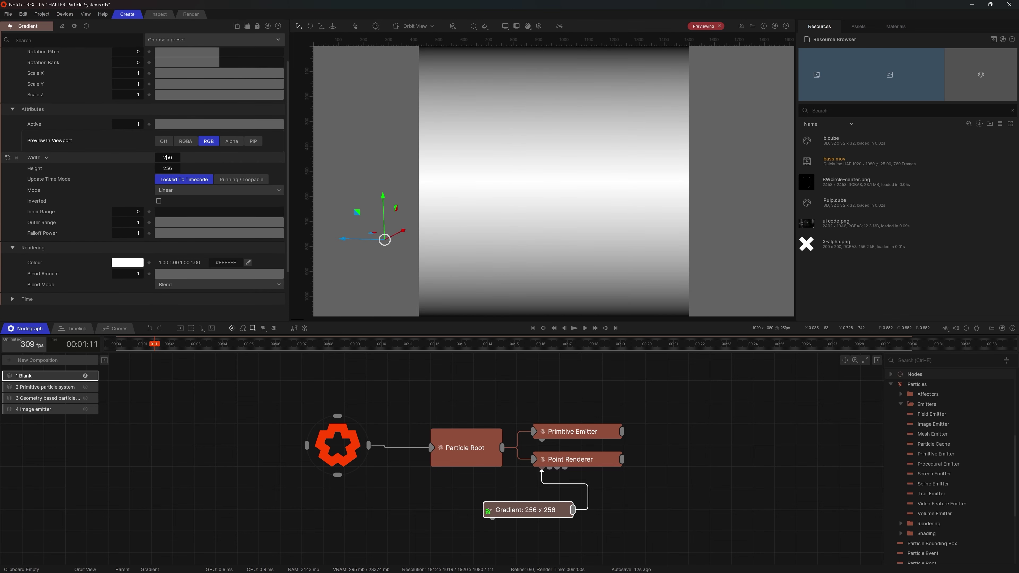
key("Tab")
type("90")
key("Return")
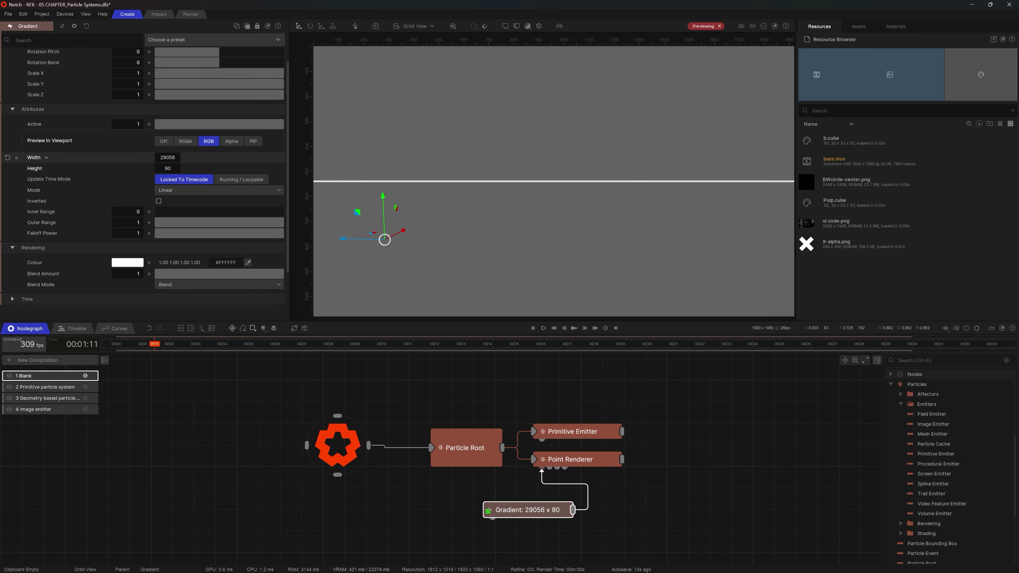
left_click(165, 158)
type("90")
key("Return")
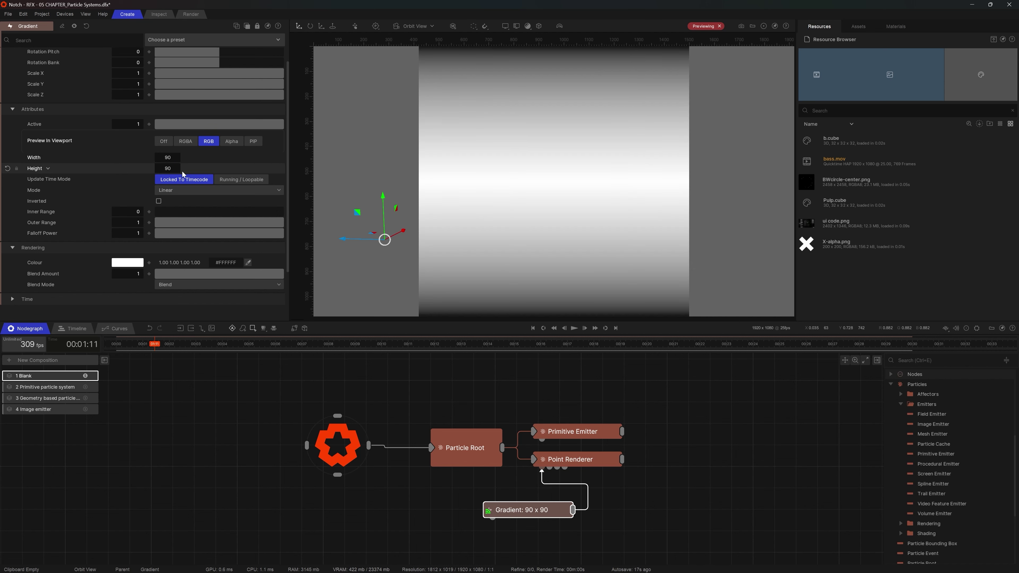
- Make the gradient Radial with an inner range of 1 and turn off its viewport preview
left_click(175, 194)
left_click(175, 128)
left_click_drag(159, 211, 286, 208)
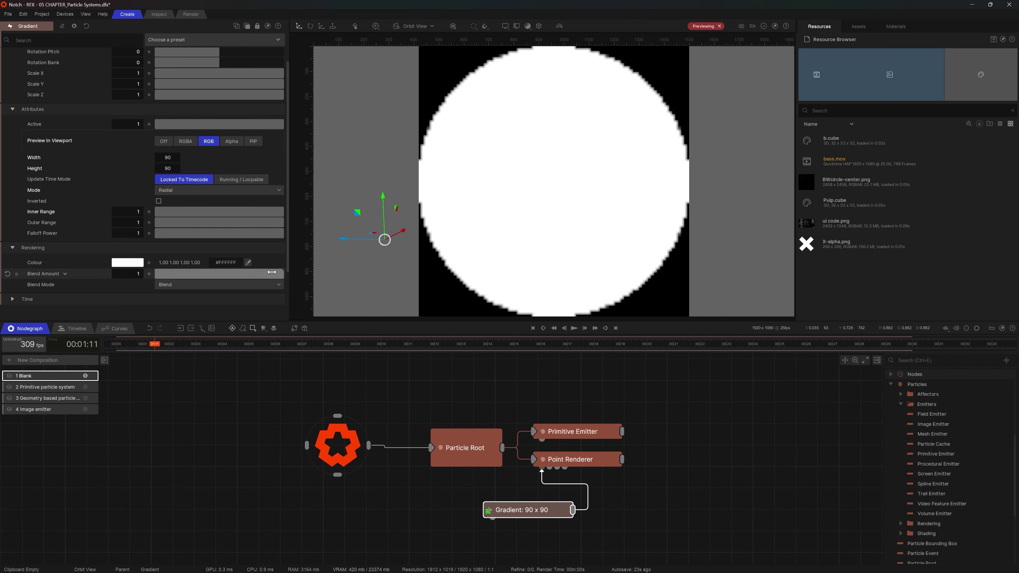
left_click(164, 141)
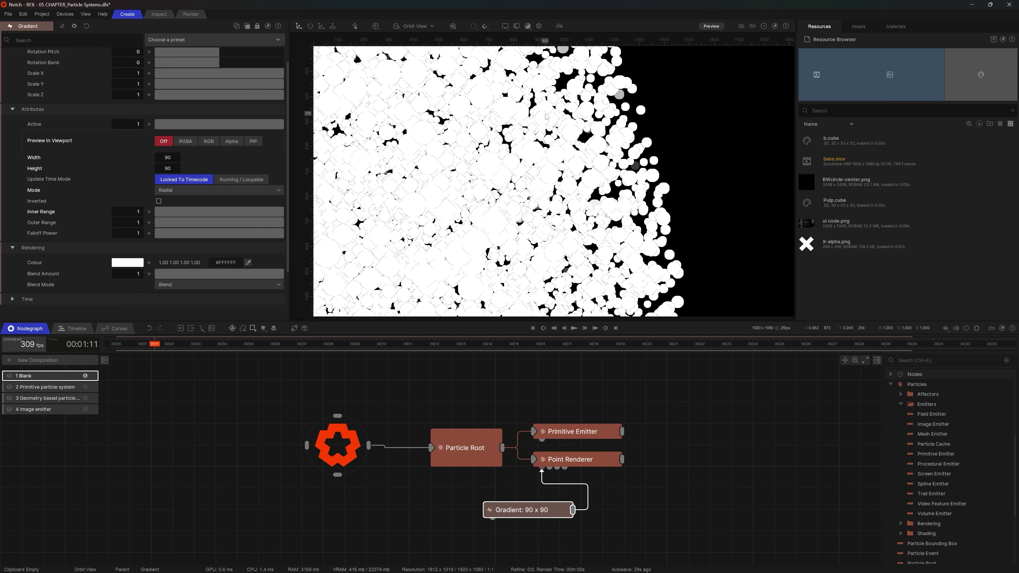
- Set the gradient's blend mode to Pre-Mul Blend and check the rendered particles up close
scroll(48, 200, "down", 2)
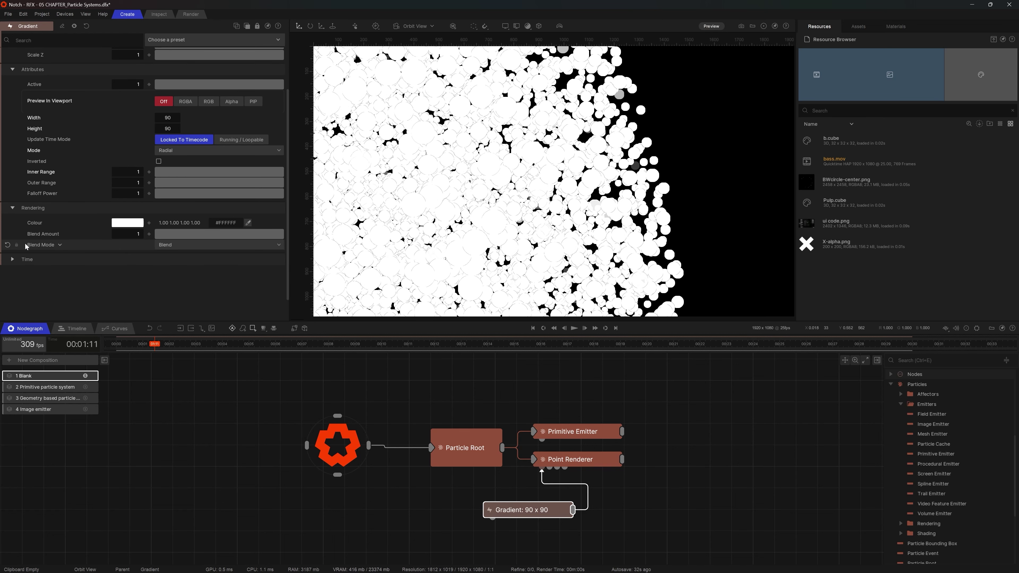
left_click(184, 246)
left_click(183, 291)
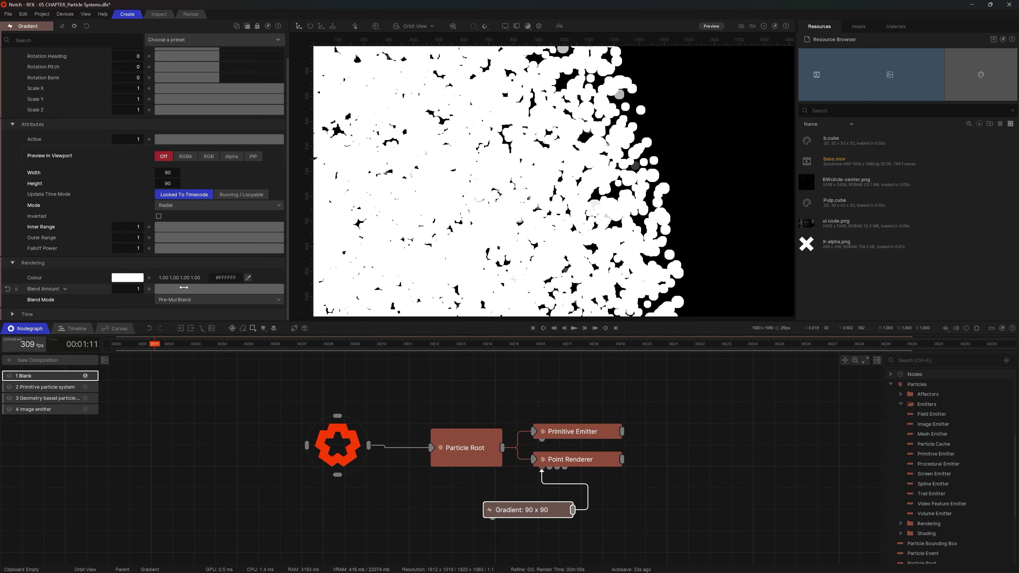
scroll(533, 226, "down", 4)
middle_click_drag(509, 225, 549, 223)
scroll(549, 223, "up", 3)
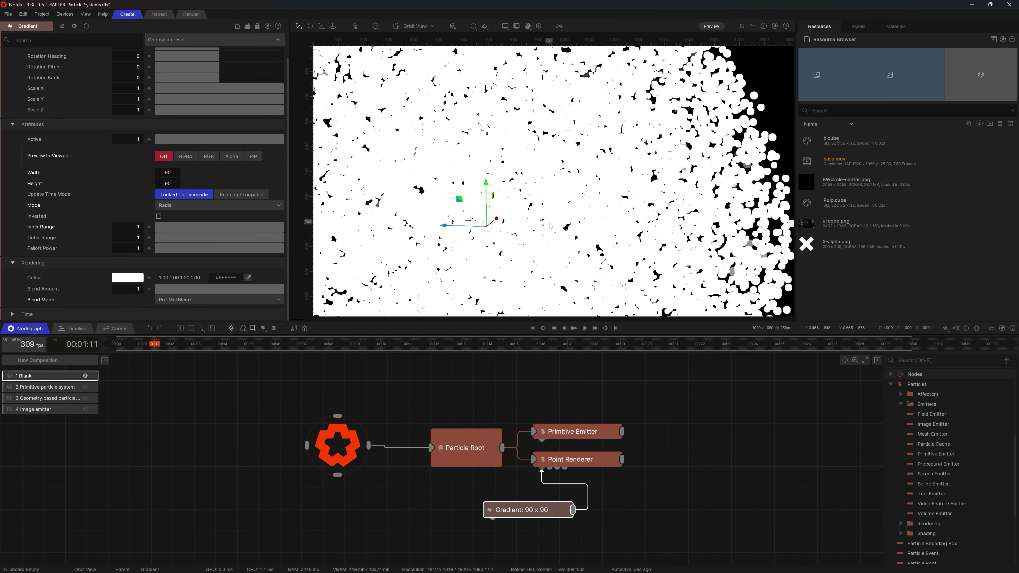
- Play the particle simulation briefly and look over the blend mode options of the Point Renderer
key("space")
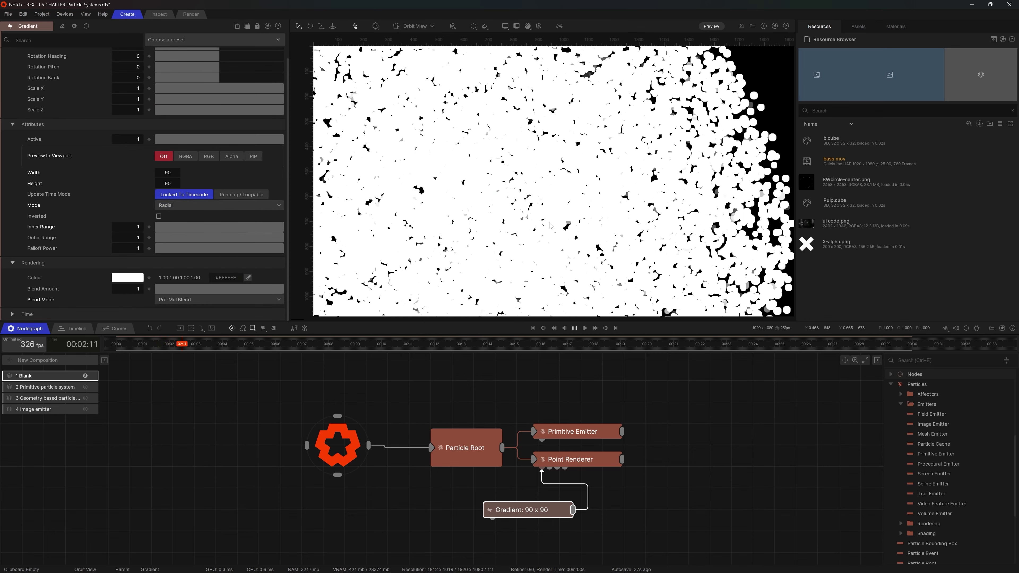
key("space")
left_click(581, 458)
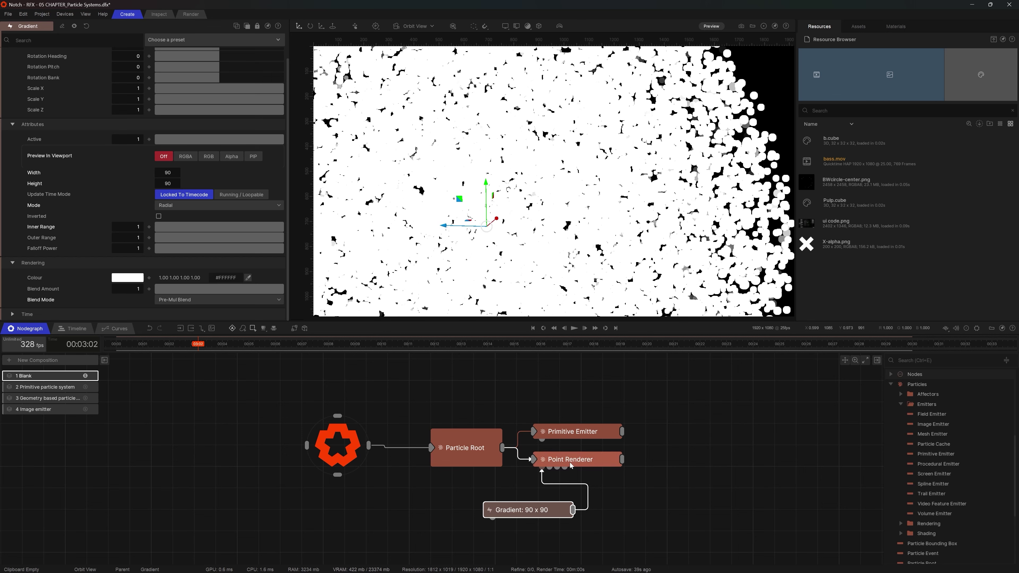
scroll(220, 223, "up", 3)
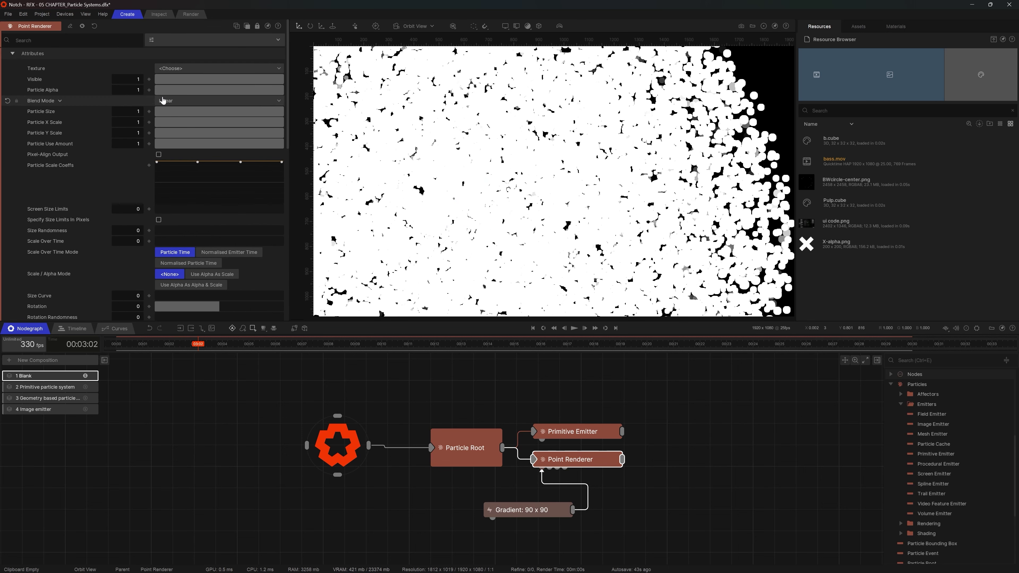
left_click(199, 102)
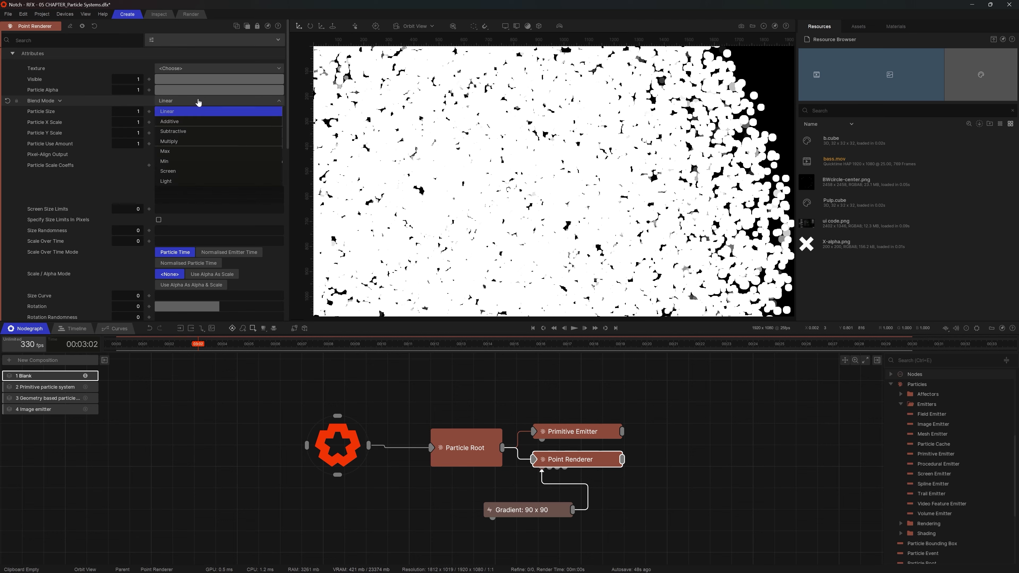
left_click(199, 101)
- Set the Point Renderer's size randomness to 0.9
left_click_drag(157, 231, 562, 233)
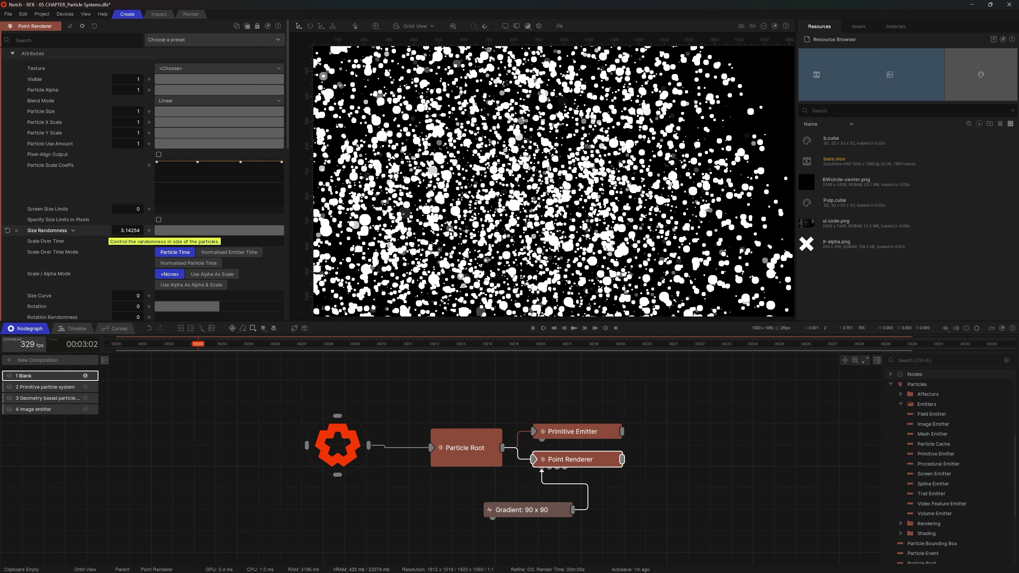
type("0.9")
key("Return")
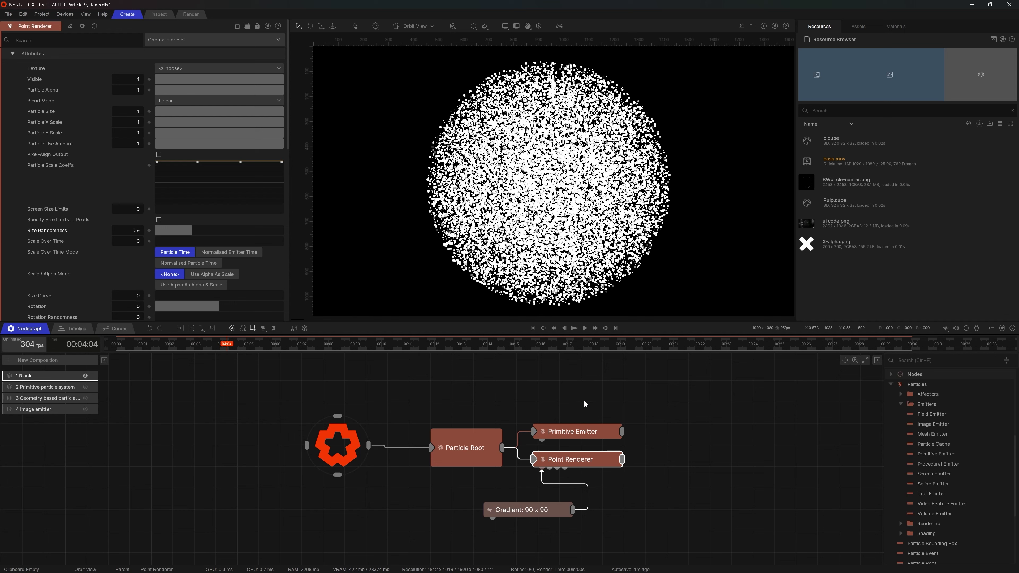
- Expand the particle Affectors category in the node library and browse the available affector nodes
left_click(901, 394)
scroll(920, 412, "down", 3)
scroll(920, 411, "down", 4)
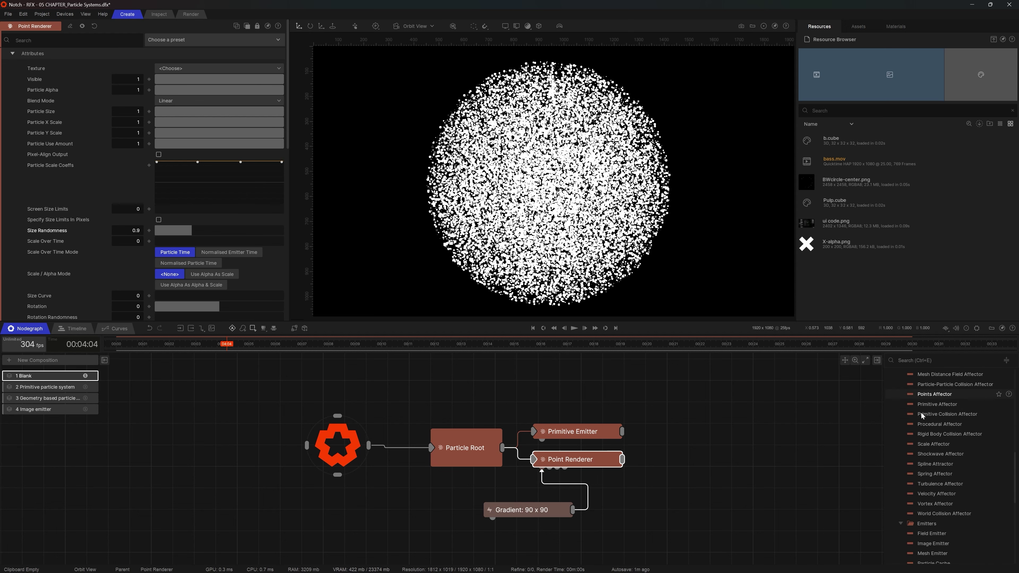
scroll(920, 411, "up", 1)
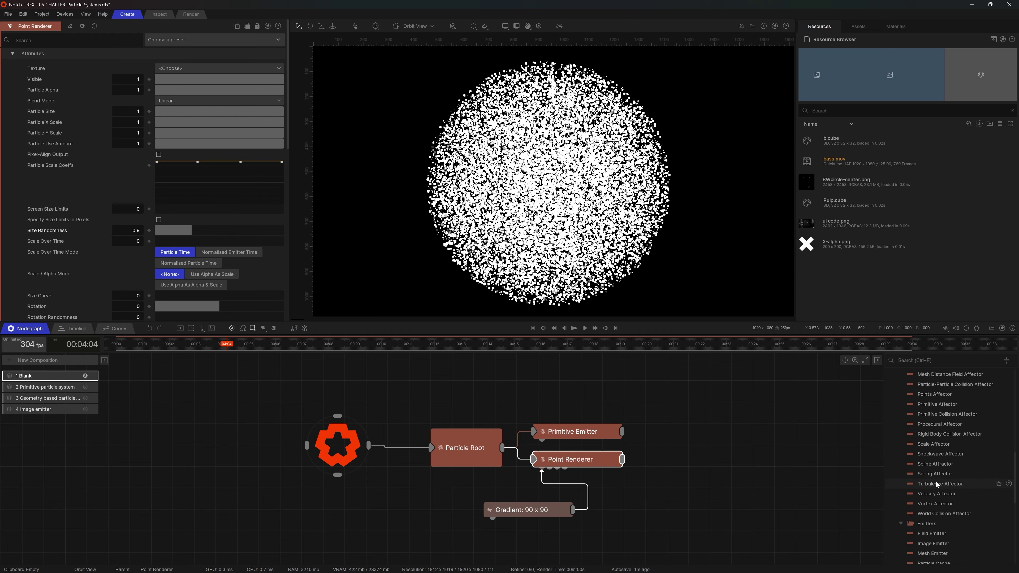
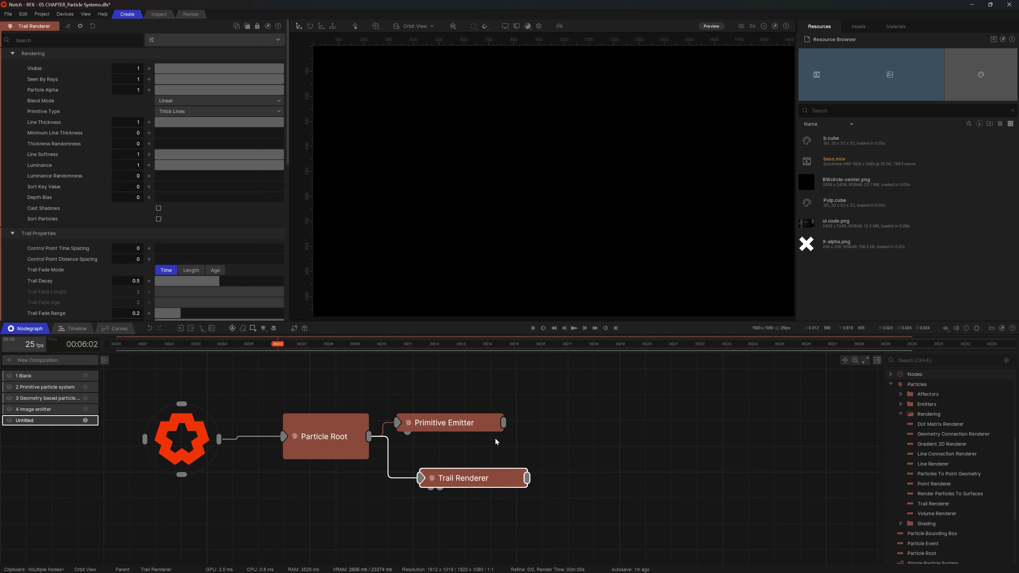
- Move the Primitive Emitter node slightly up, add a Particles Turbulence Affector, and connect it to the Particle Root
left_click_drag(473, 425, 487, 415)
right_click(544, 439)
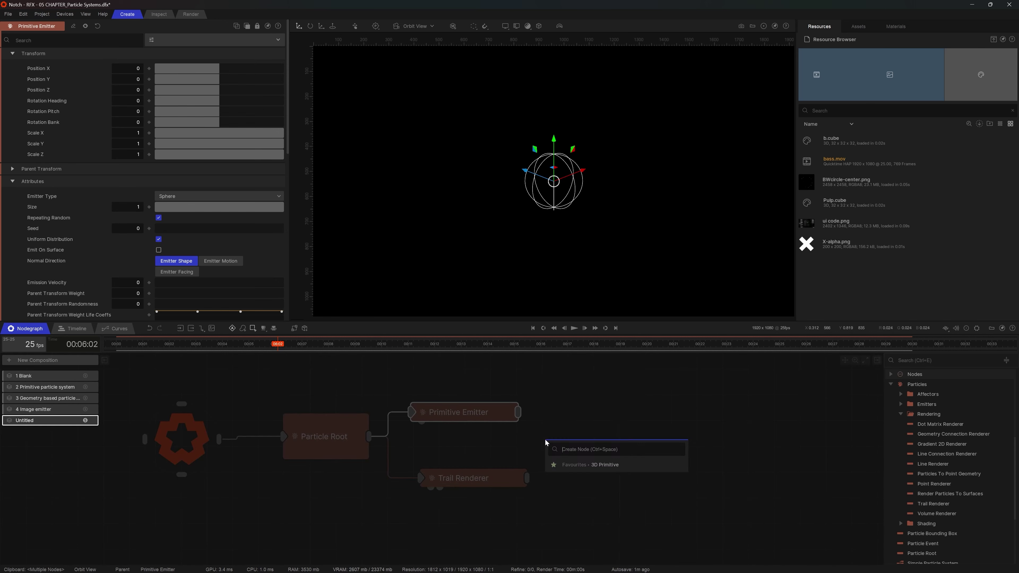
type("turb")
key("Down")
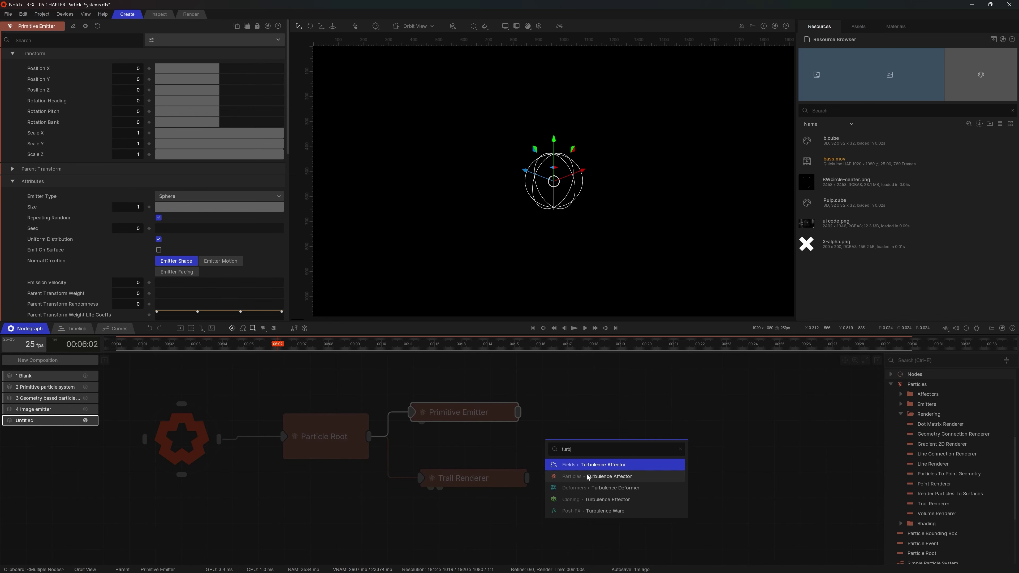
key("Return")
left_click_drag(368, 436, 584, 452)
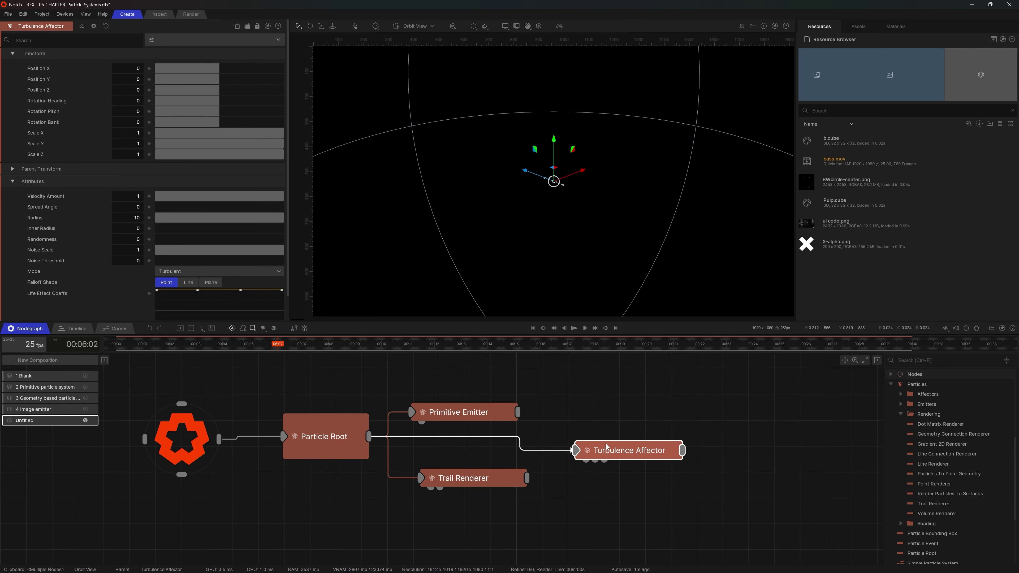
- Play the simulation for a moment to check how turbulence moves the trails
key("space")
scroll(655, 215, "up", 2)
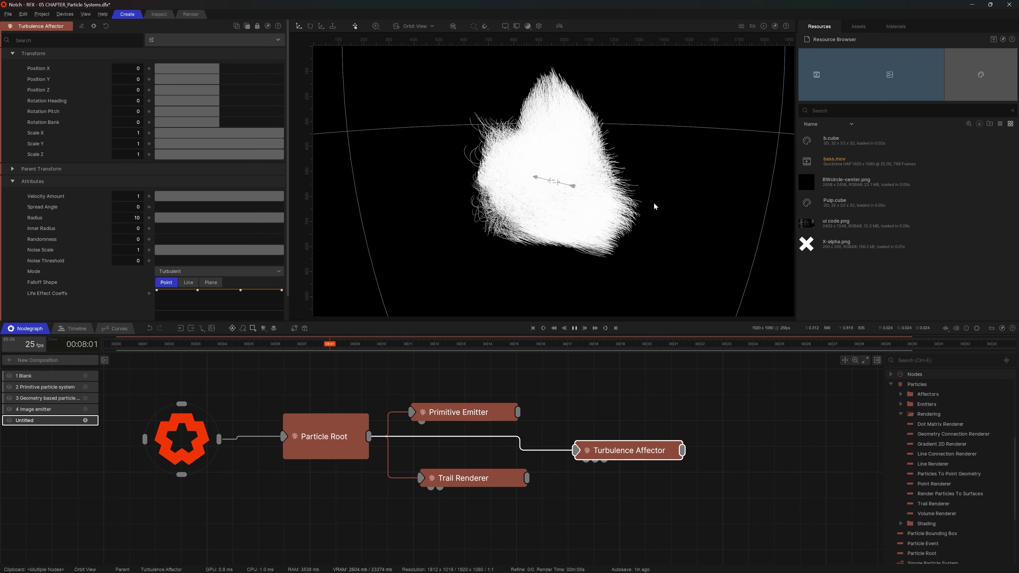
key("space")
- Set the Turbulence Affector's velocity amount to 13 and reduce its radius, playing the simulation to preview the motion
left_click(682, 419)
left_click(677, 450)
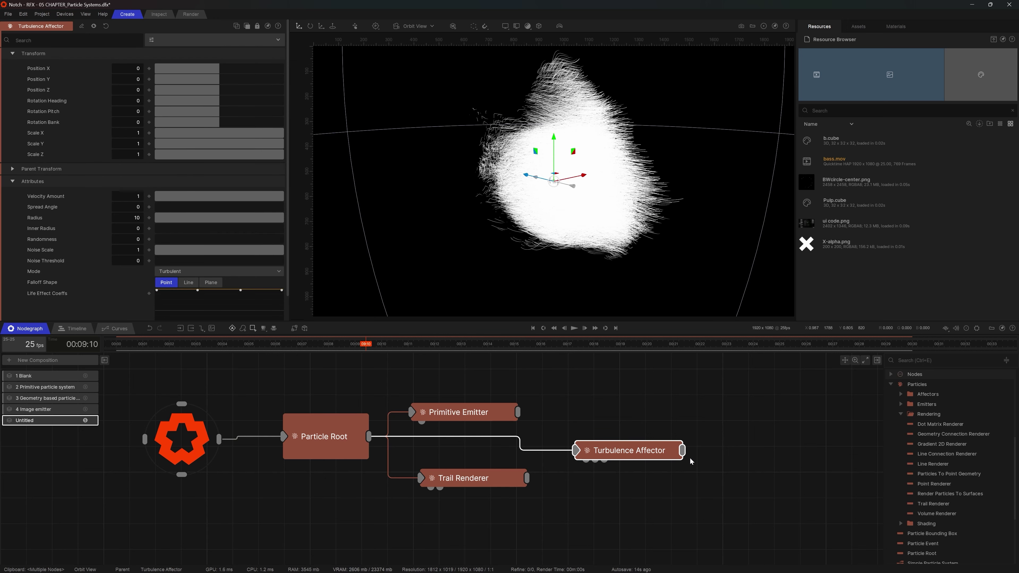
left_click(137, 196)
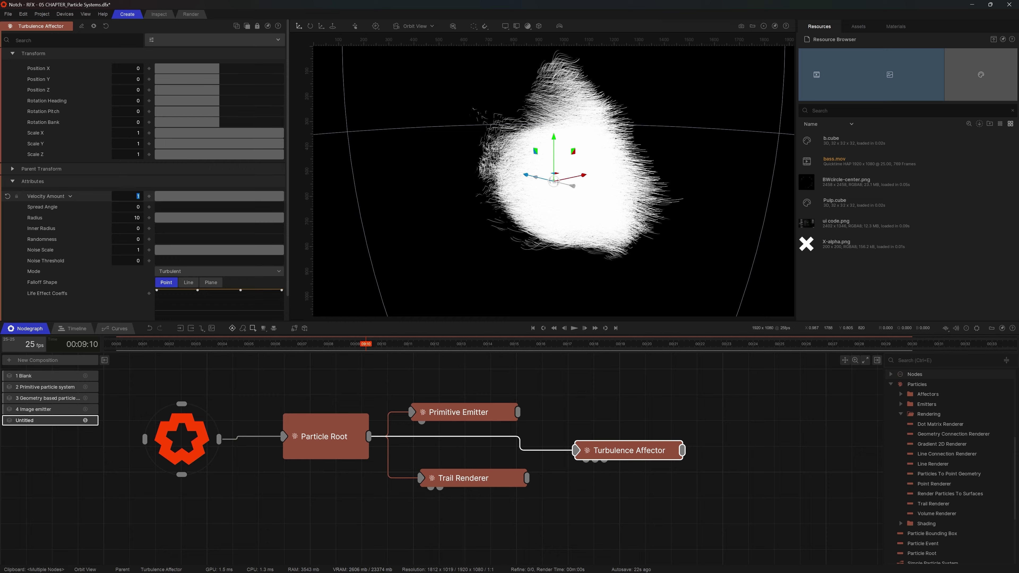
type("13")
key("Return")
key("space")
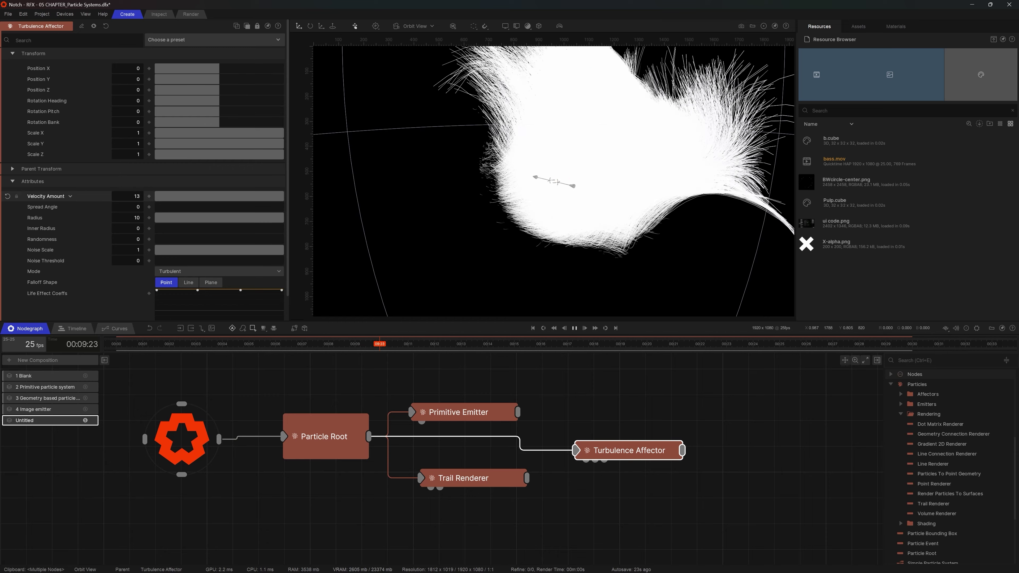
key("space")
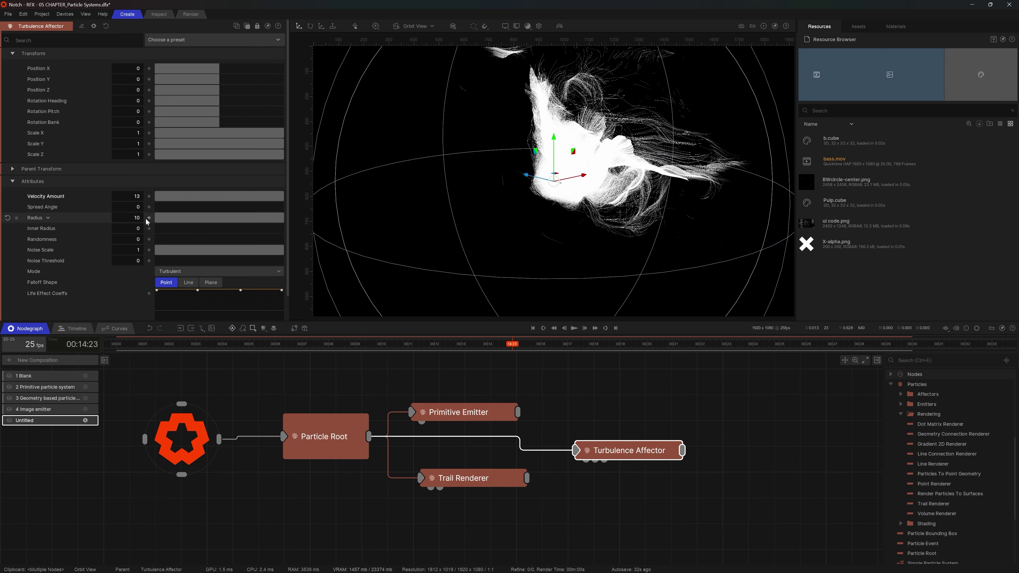
left_click_drag(241, 217, 209, 221)
key("space")
- Set the Primitive Emitter's particle life to 2 and preview the trails in motion
left_click(459, 412)
scroll(160, 161, "down", 5)
key("space")
type("2")
key("Return")
key("space")
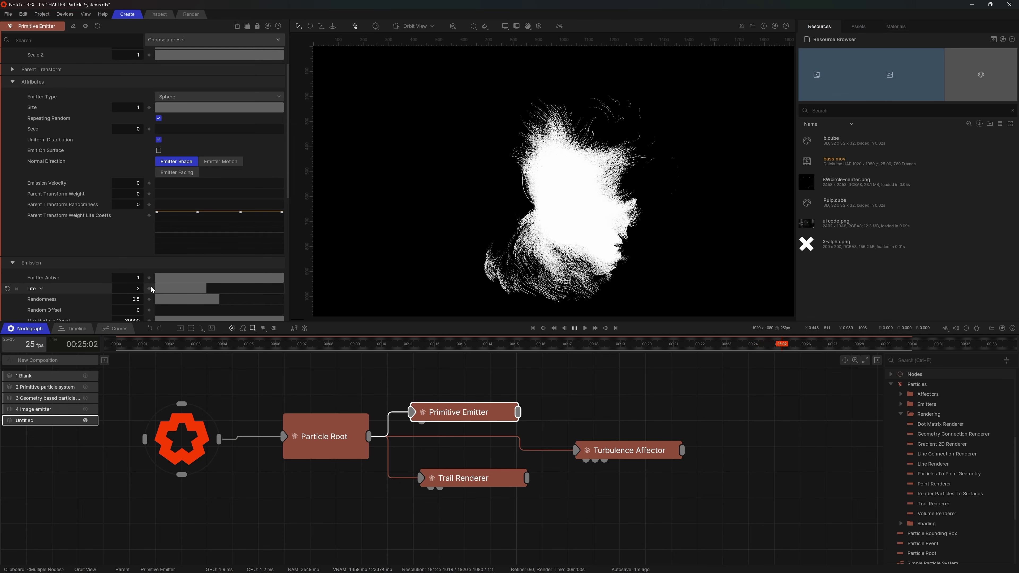
key("space")
key("space")
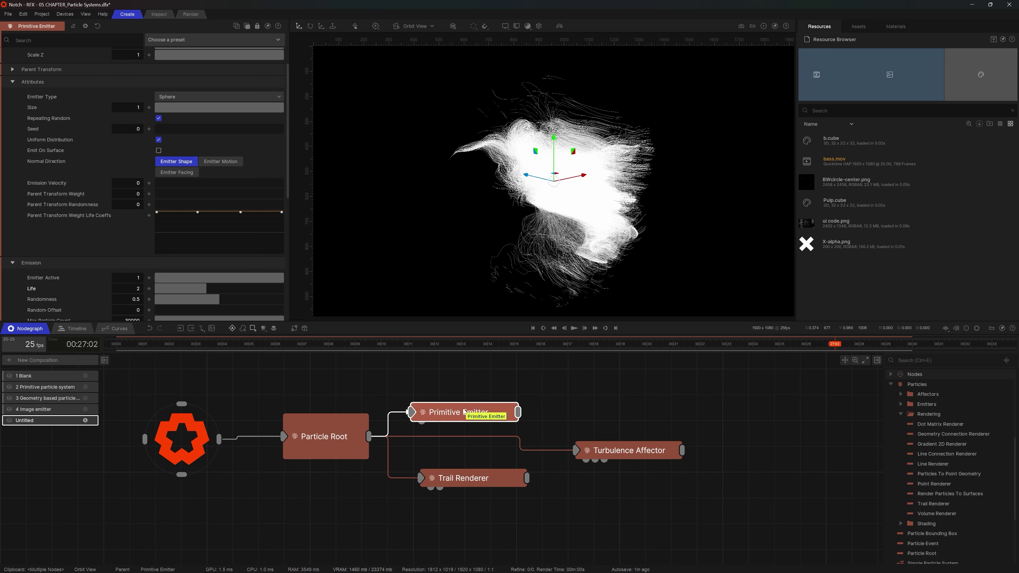
- Limit the Primitive Emitter's max particle count to 8000 and play the simulation briefly
scroll(165, 204, "down", 3)
left_click(132, 260)
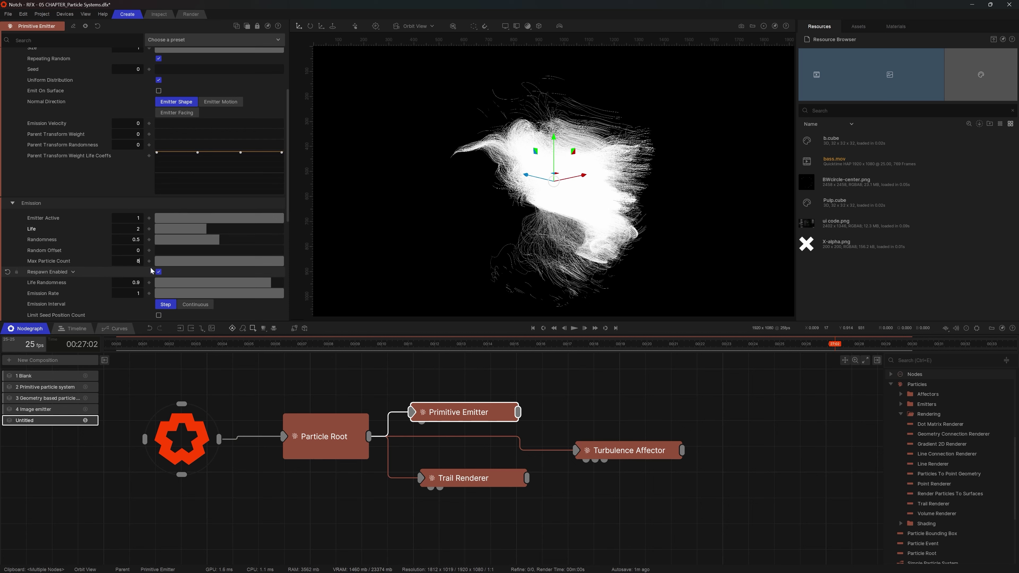
type("8000")
key("Return")
key("space")
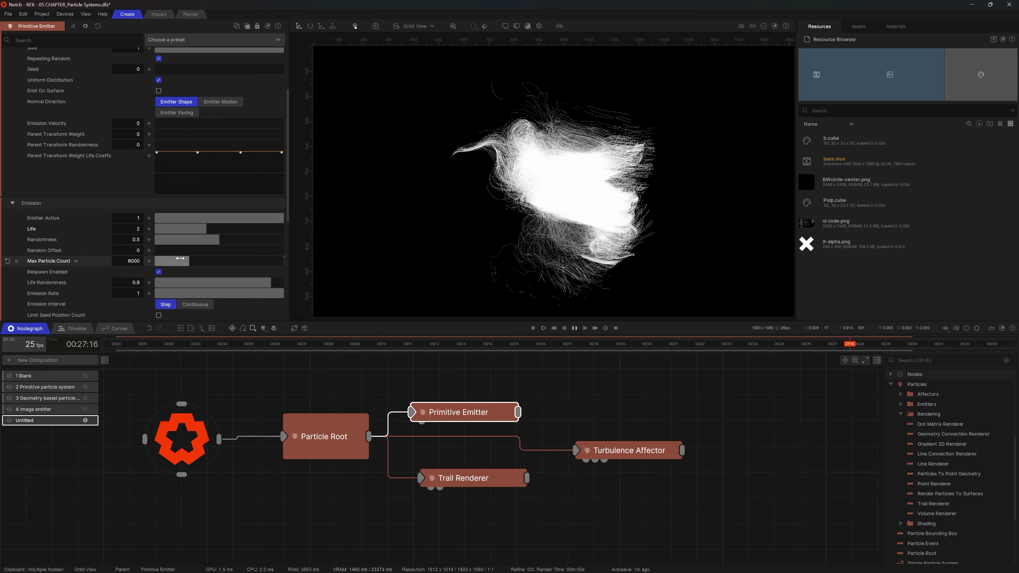
key("space")
- Set the Particle Root's number of particles to 8 000 and preview the simulation
scroll(199, 256, "up", 3)
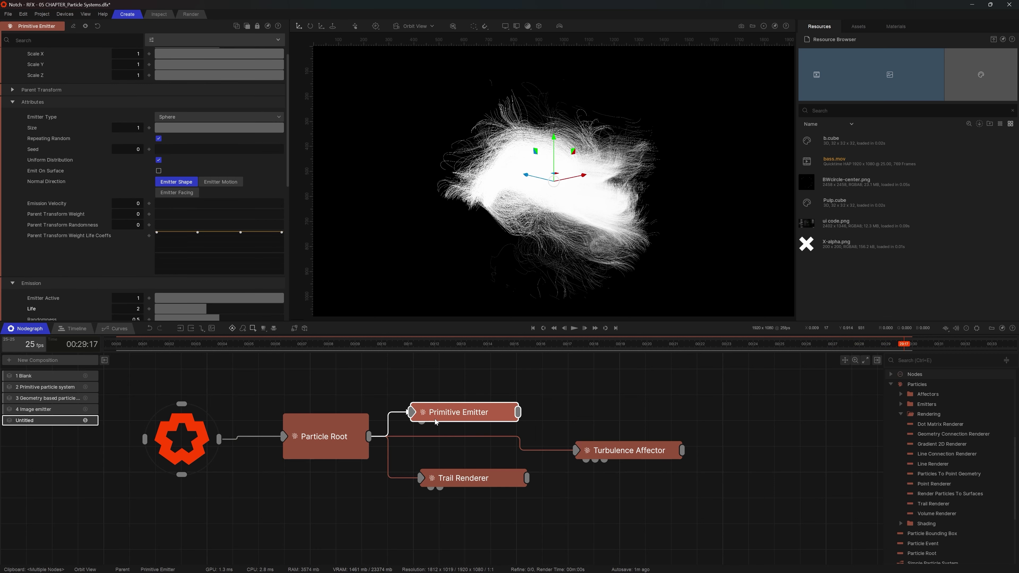
left_click(334, 435)
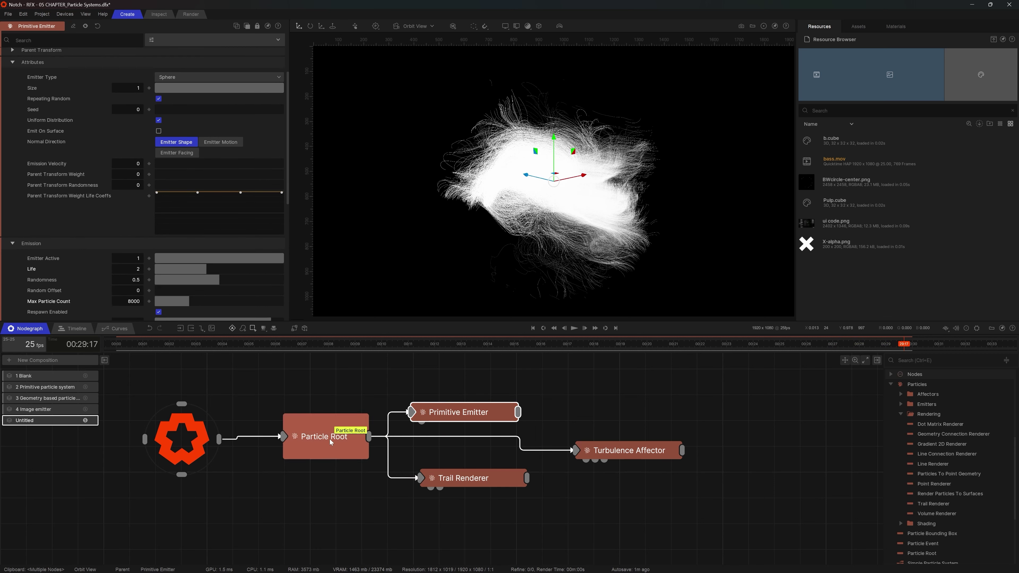
scroll(205, 150, "up", 4)
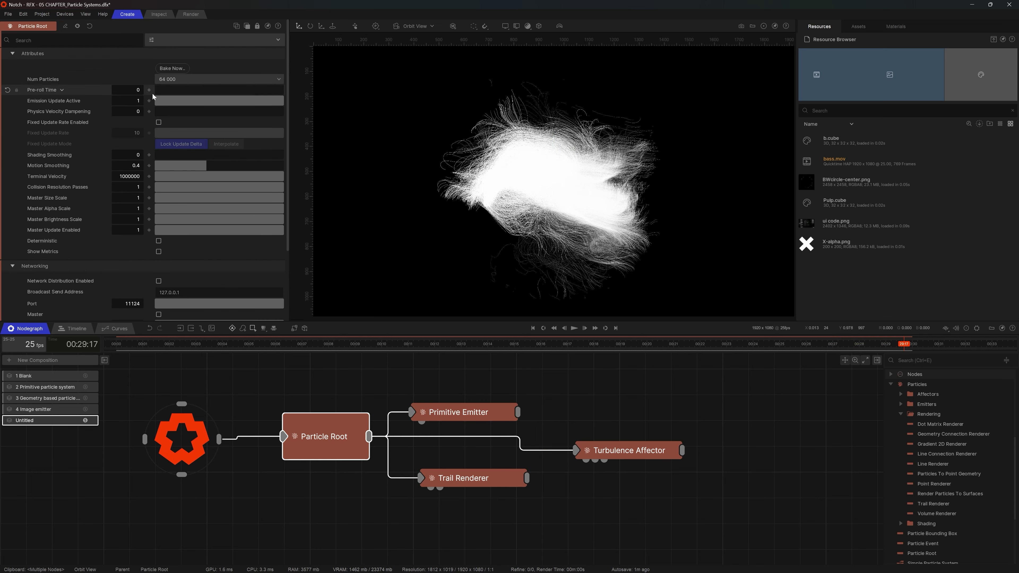
left_click(180, 80)
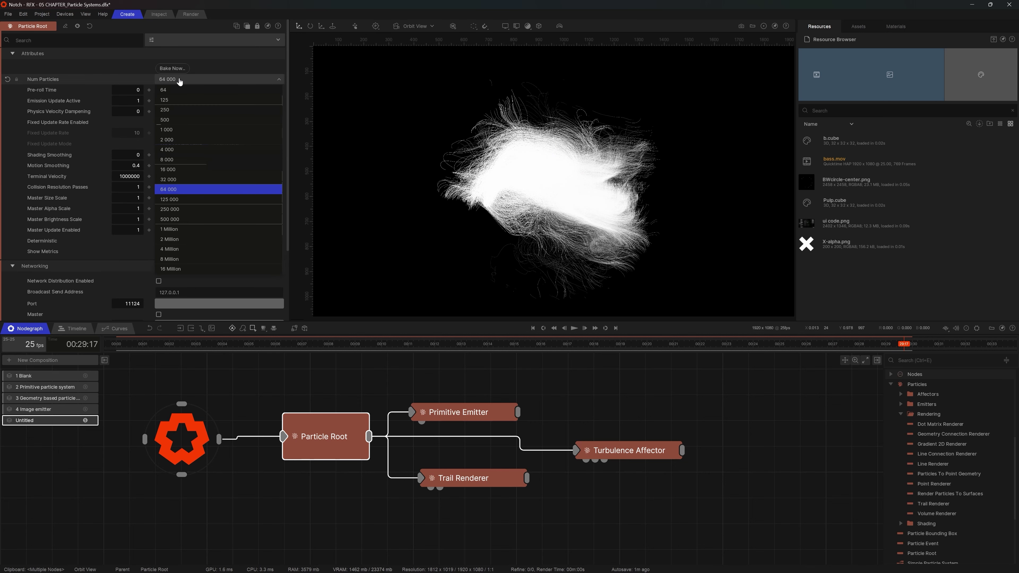
left_click(182, 159)
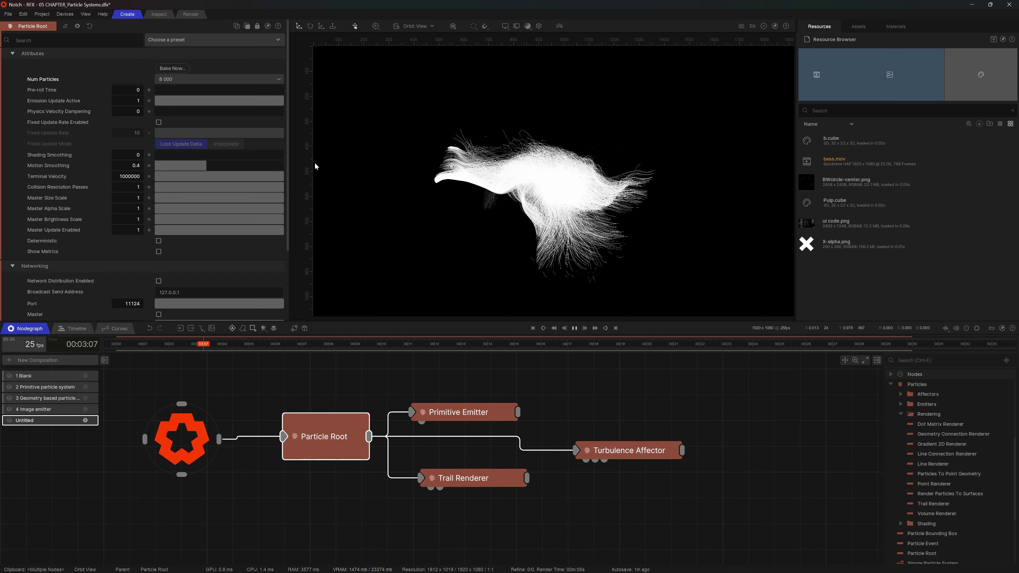
key("space")
key("space")
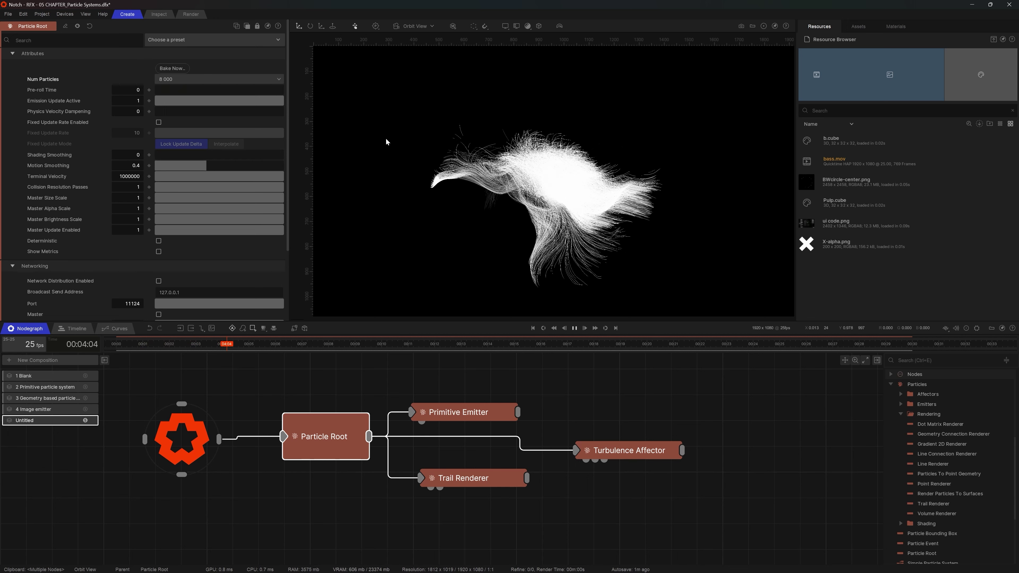
key("space")
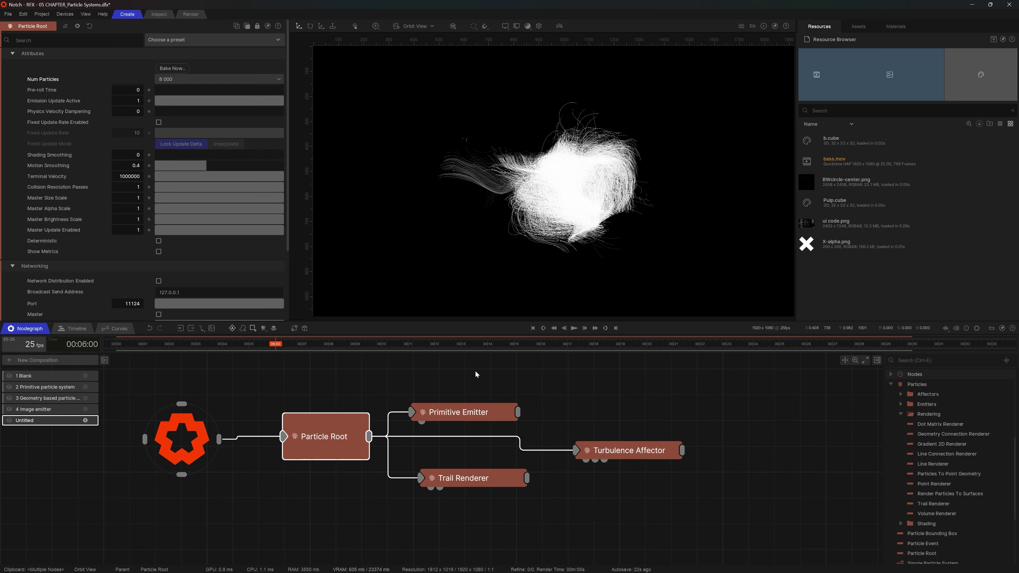
- Compare the Primitive Emitter with the Particle Root and replay the trails to check their density
left_click(482, 412)
left_click(340, 426)
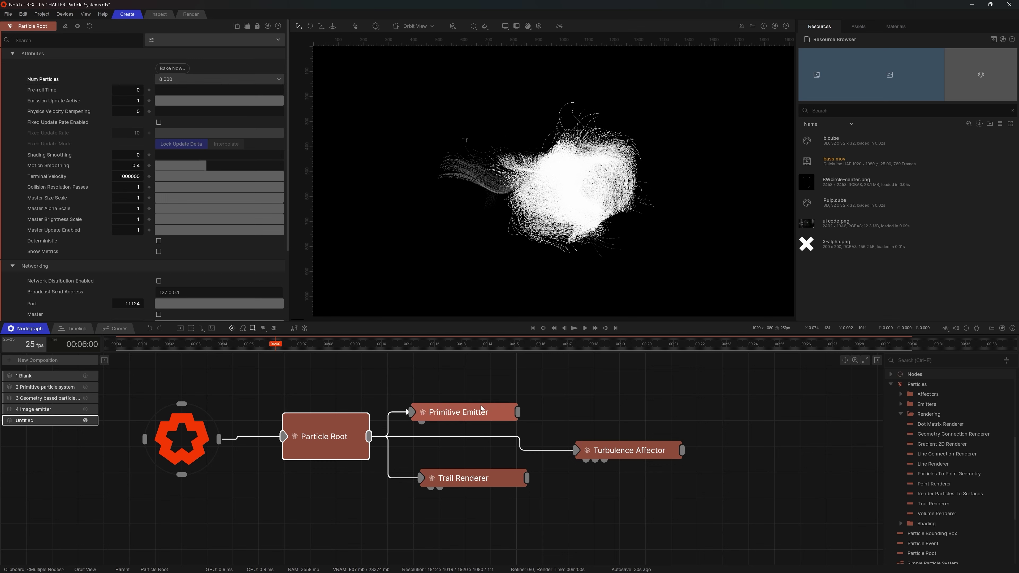
key("space")
key("space")
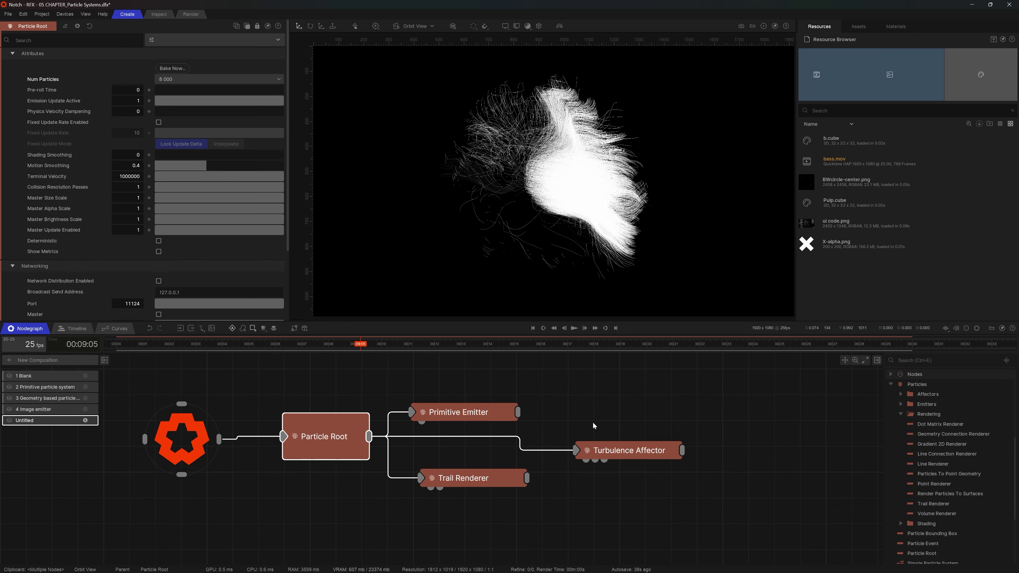
- Add a Curl Noise Fluid Affector above the Turbulence Affector and connect it to the Particle Root
key("Tab")
type("curl")
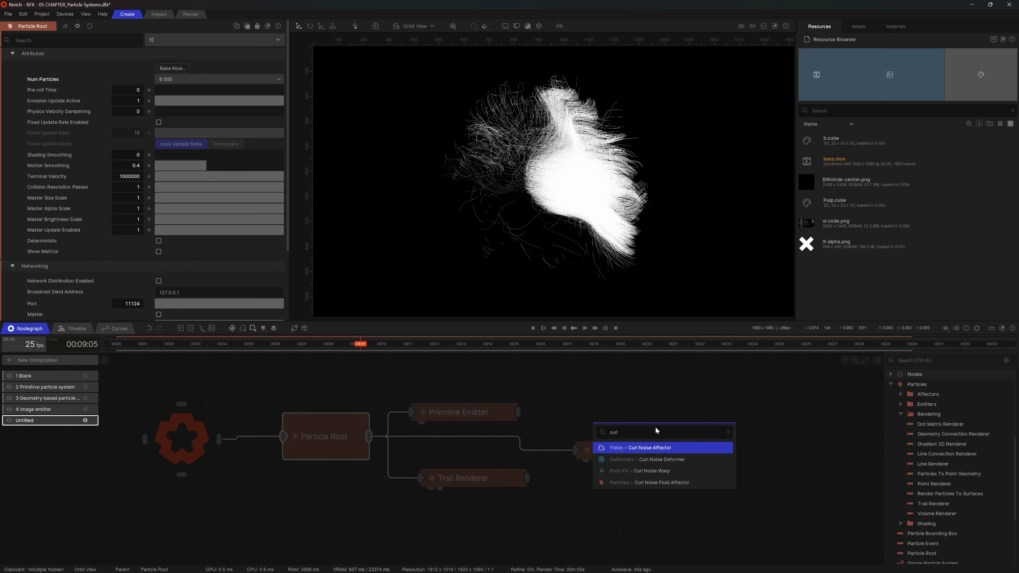
left_click(661, 482)
left_click_drag(368, 436, 569, 422)
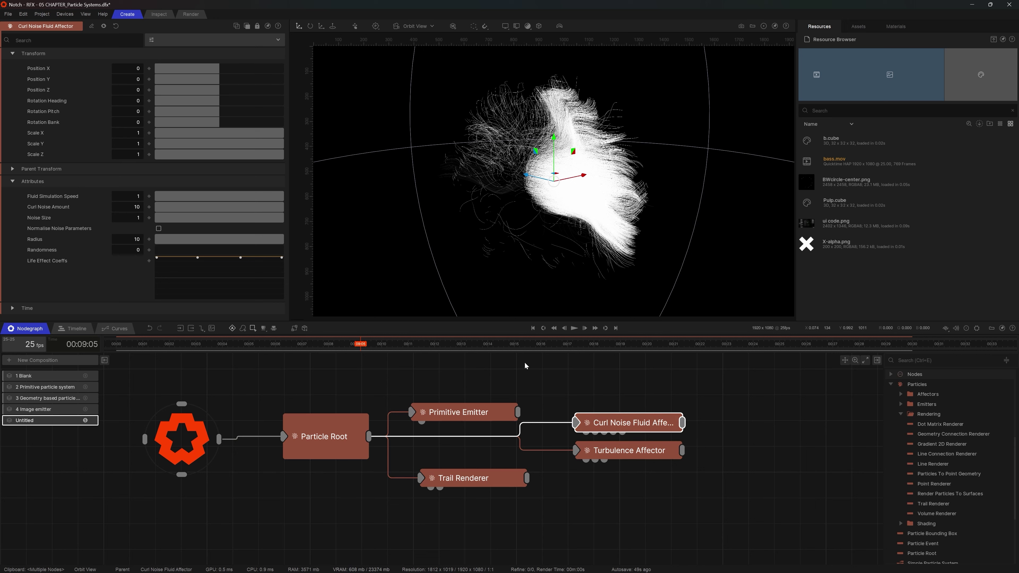
- Set the Curl Noise Fluid Affector's fluid simulation speed to 0.17 and lower its noise size to about 0.15
left_click(127, 198)
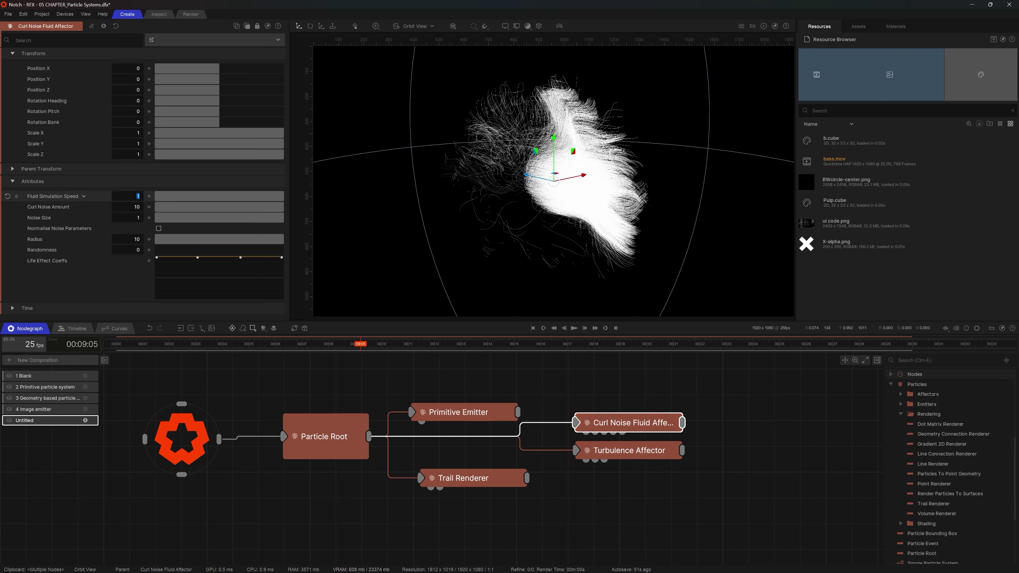
type("0.17")
key("Return")
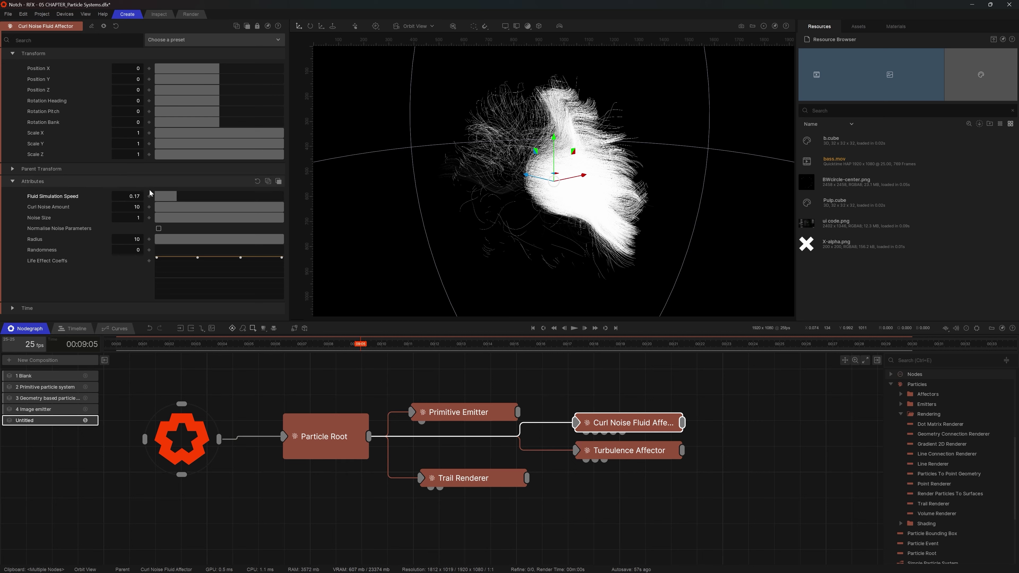
left_click_drag(196, 218, 175, 218)
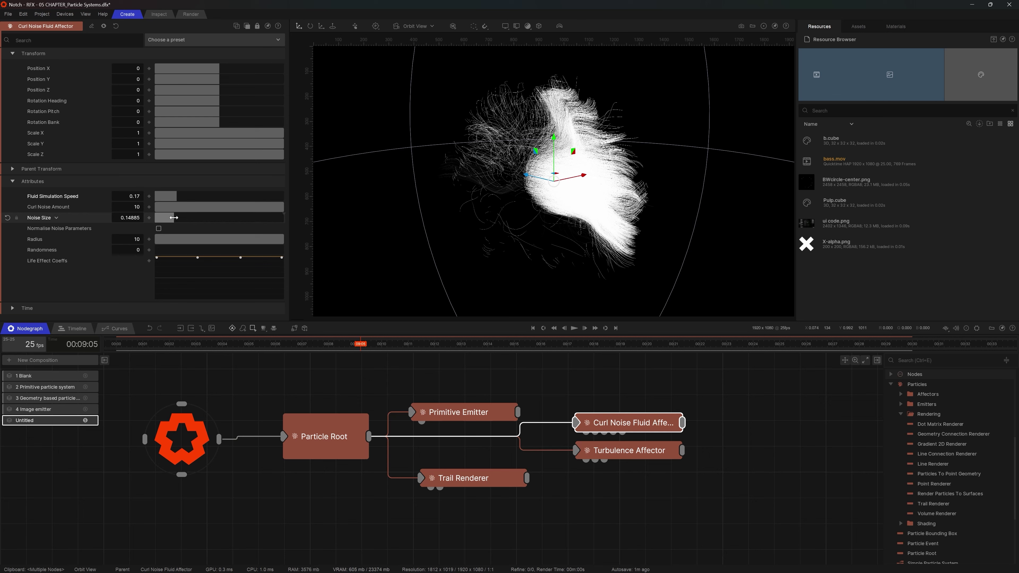
- Set the Curl Noise Fluid Affector's curl noise amount to 300 and play the simulation to preview the motion
key("space")
double_click(133, 206)
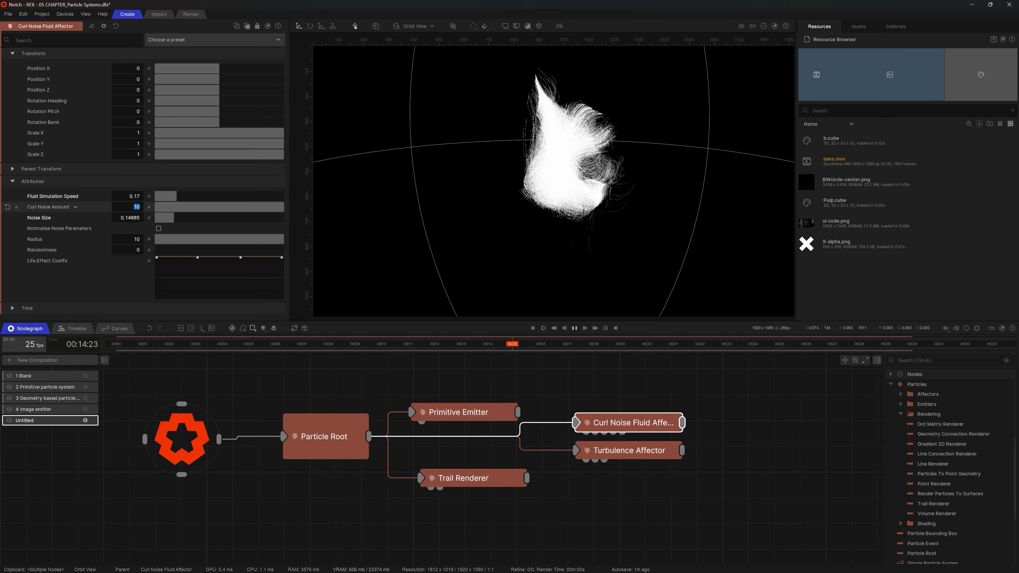
type("300")
key("Return")
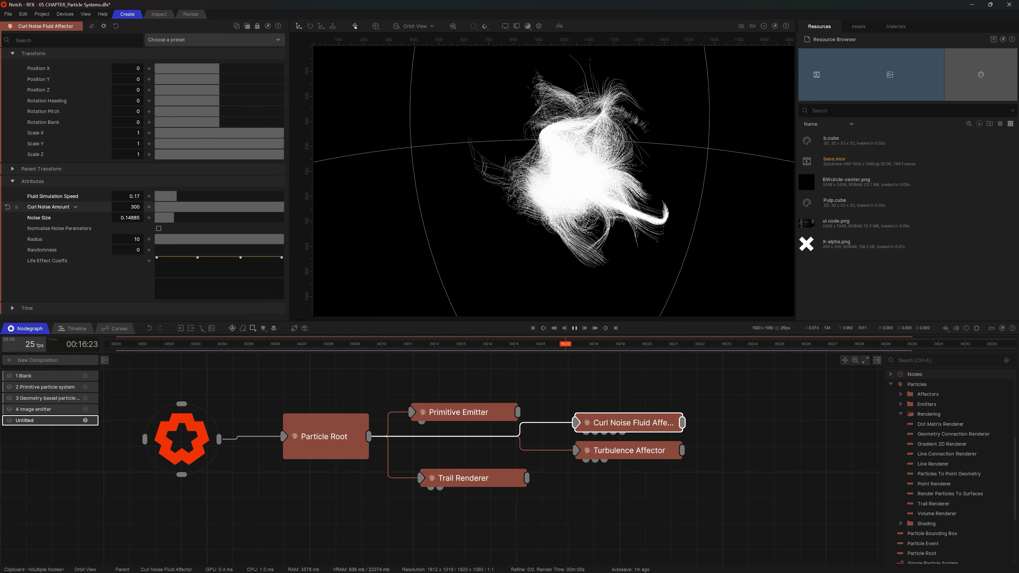
key("space")
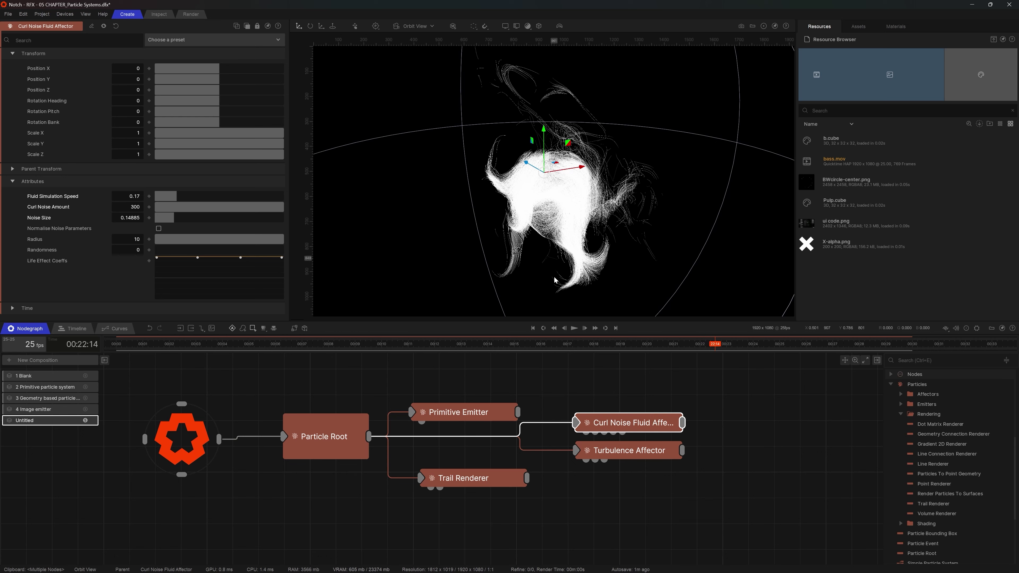
- Set the Trail Renderer's primitive type to Extruded Geometry and preview the simulation
left_click(476, 482)
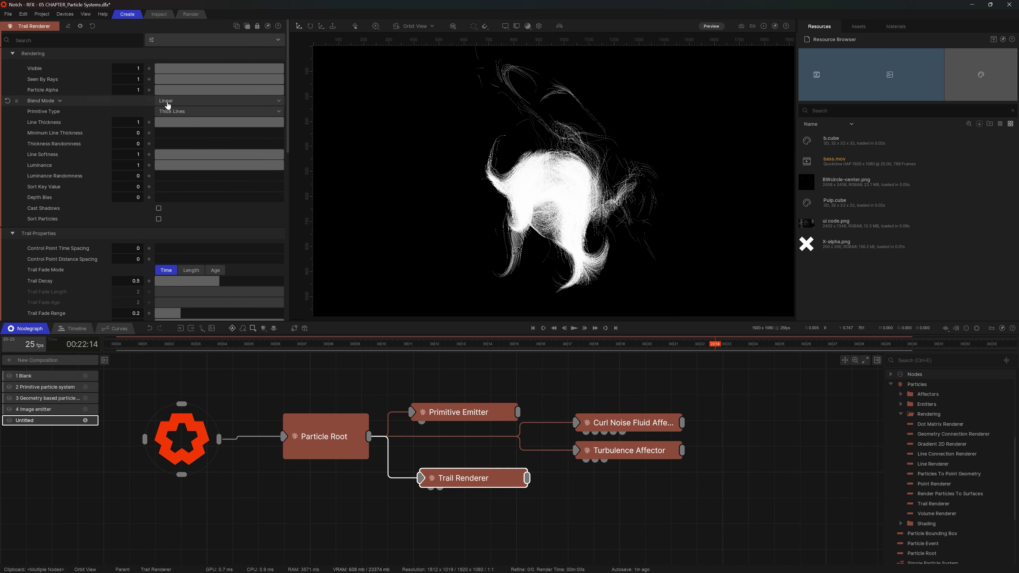
left_click(171, 112)
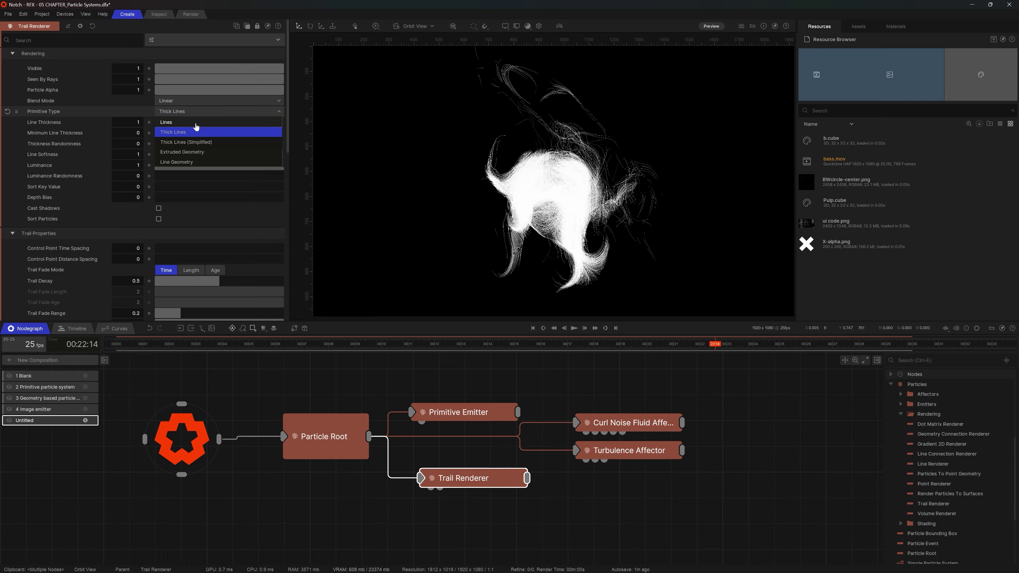
left_click(195, 153)
key("space")
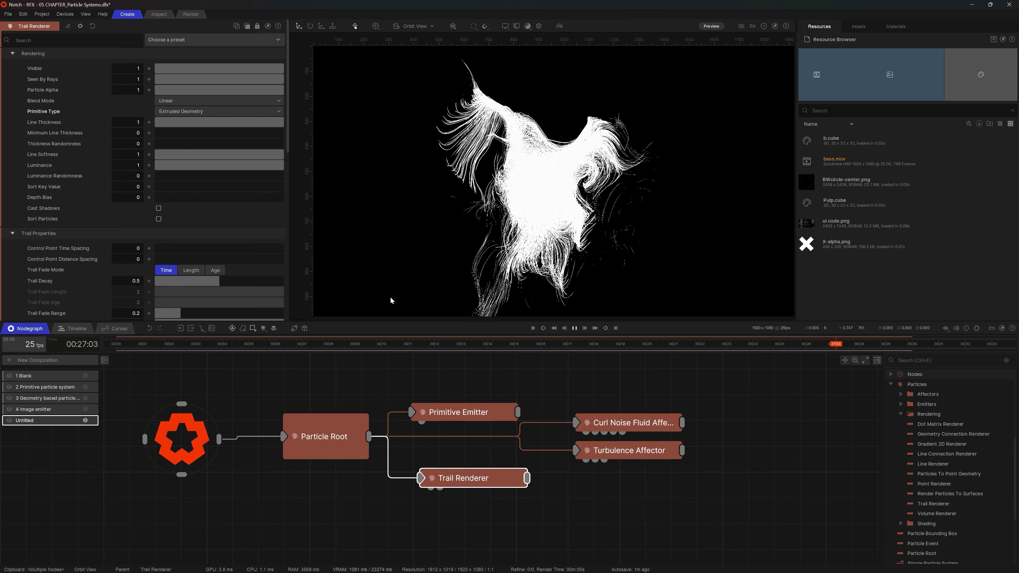
key("space")
- Add a Standard Renderer node to the nodegraph and place it above and to the left of the root node
scroll(362, 399, "down", 2)
middle_click_drag(361, 394, 496, 397)
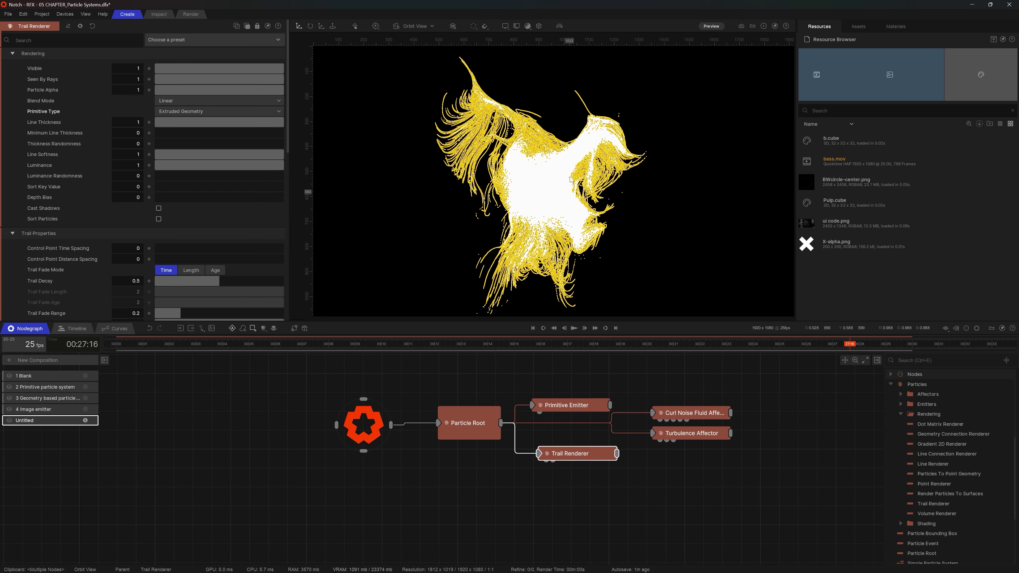
left_click(391, 381)
key("Tab")
type("sta")
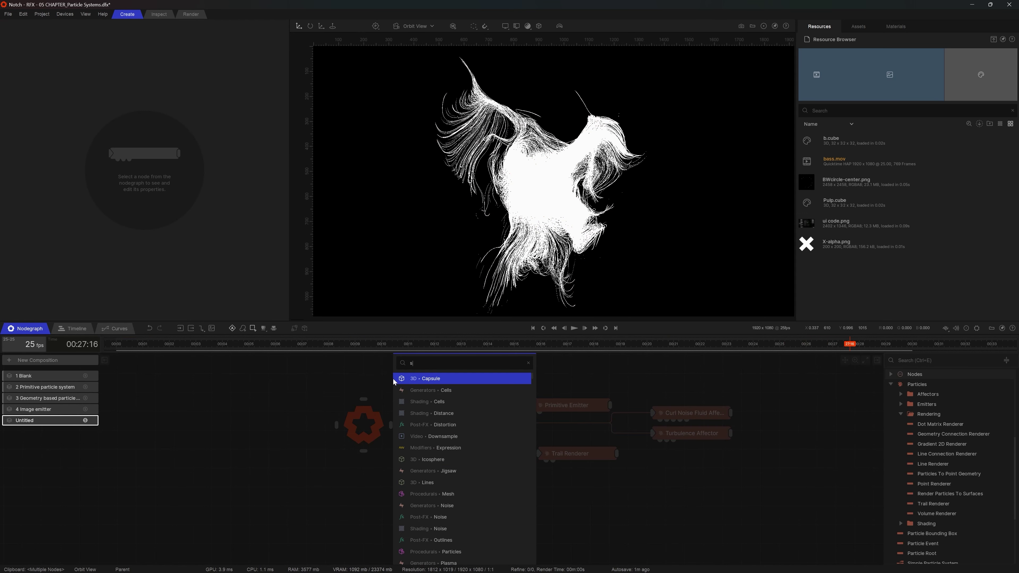
key("Down")
key("Down")
key("Down")
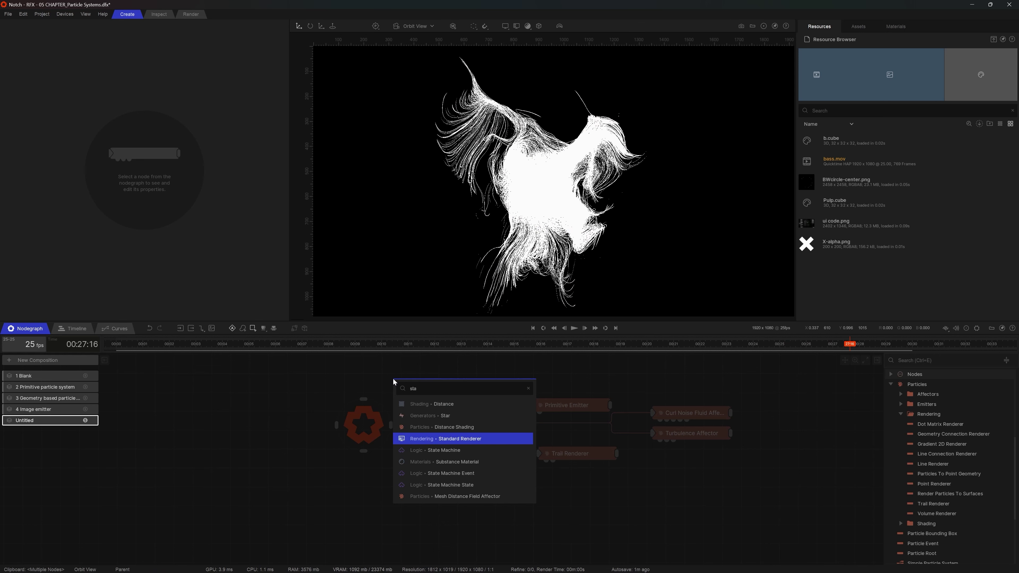
key("Return")
left_click_drag(417, 400, 247, 362)
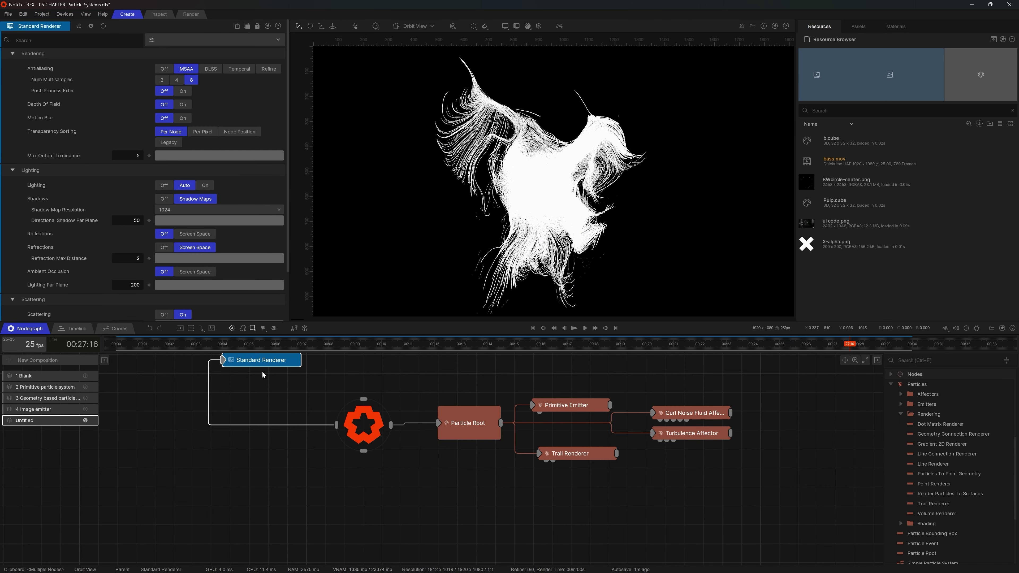
- Add a Sky Light node beside the root node, below the Standard Renderer
key("Tab")
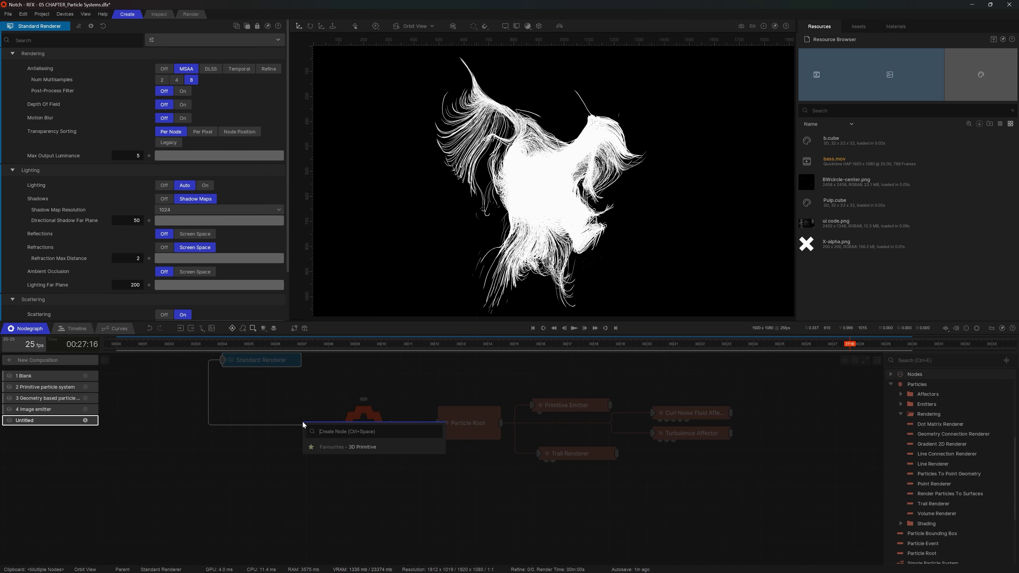
type("sky")
key("Down")
key("Down")
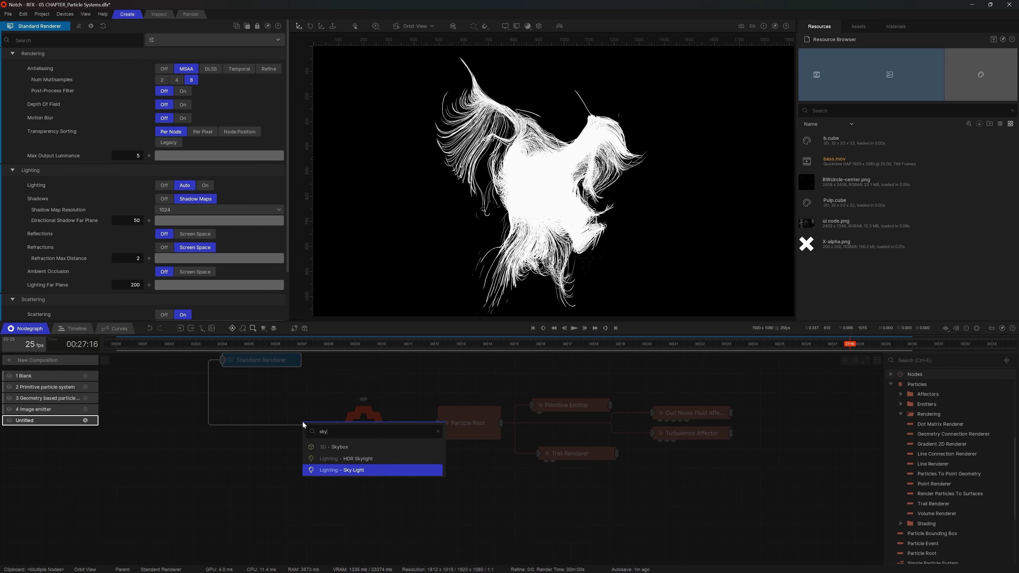
key("Return")
left_click(332, 446)
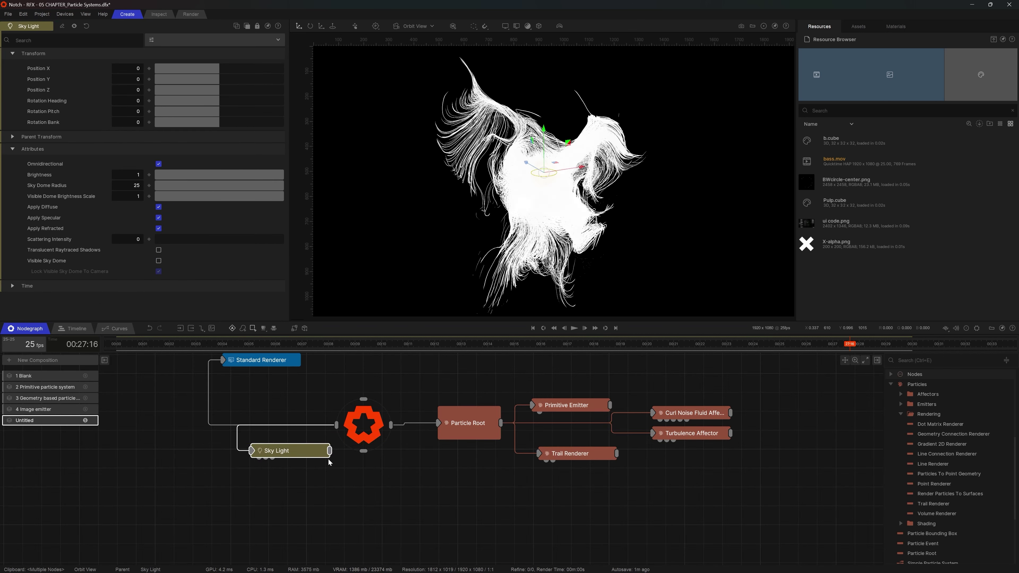
- Add the suggested Environment Image and Daylight HDR to the Sky Light and set the sun elevation to about 86
mouse_move(329, 453)
left_click(222, 481)
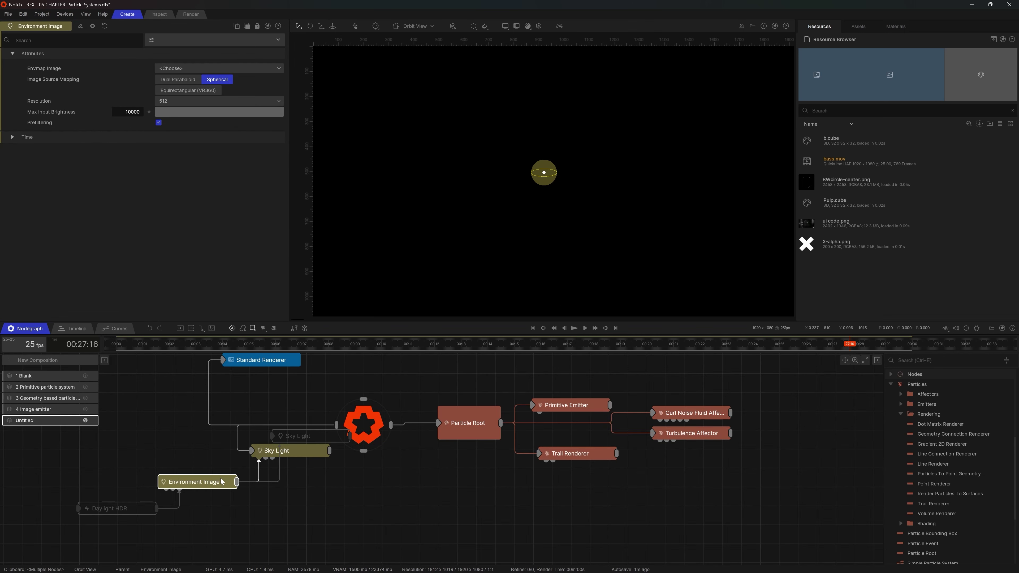
left_click(110, 508)
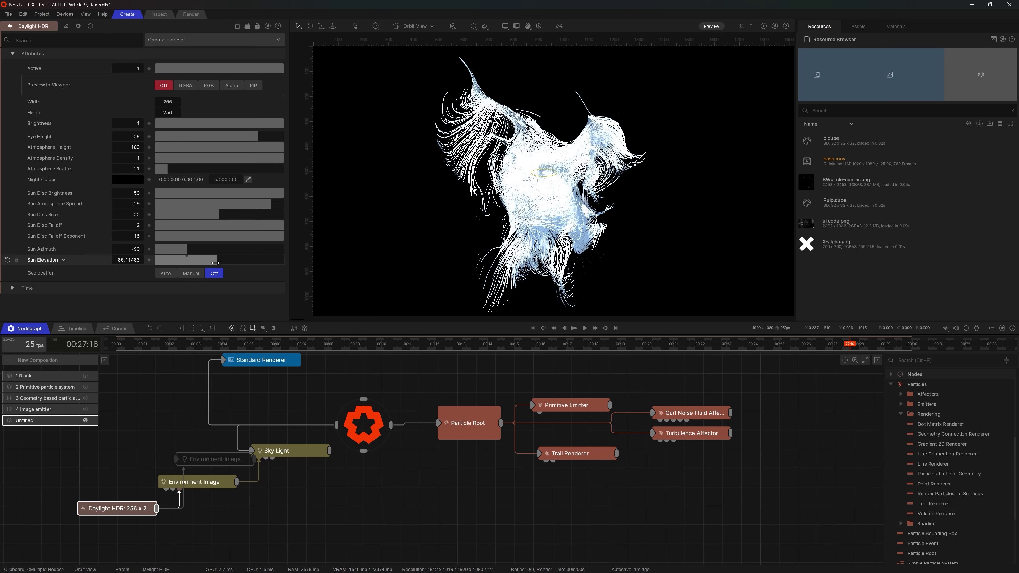
left_click_drag(177, 260, 209, 249)
key("space")
- Move the Trail Renderer slightly lower in the nodegraph, set its line thickness to 5 and replay the trails
left_click(570, 453)
key("space")
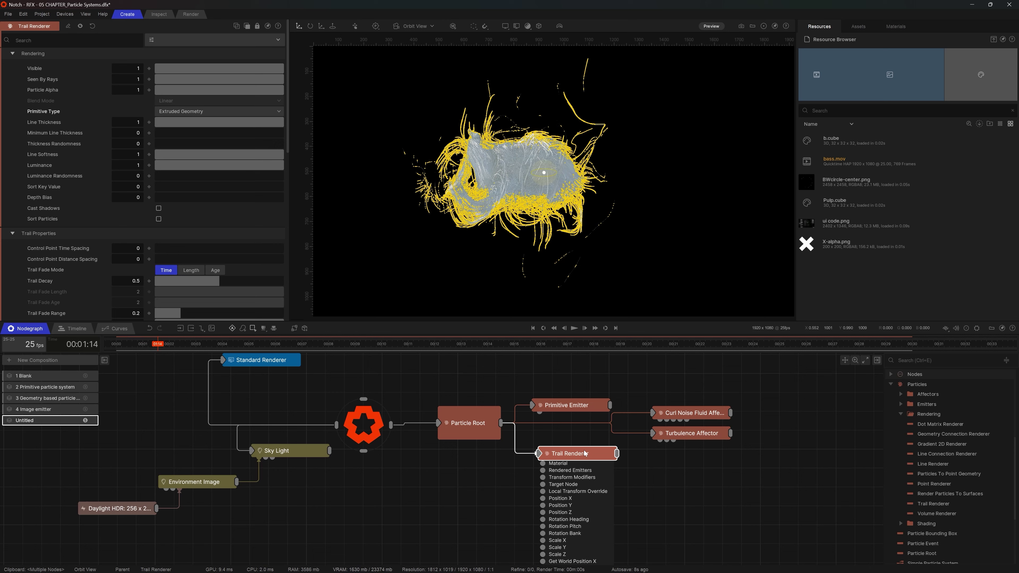
left_click_drag(583, 456, 567, 472)
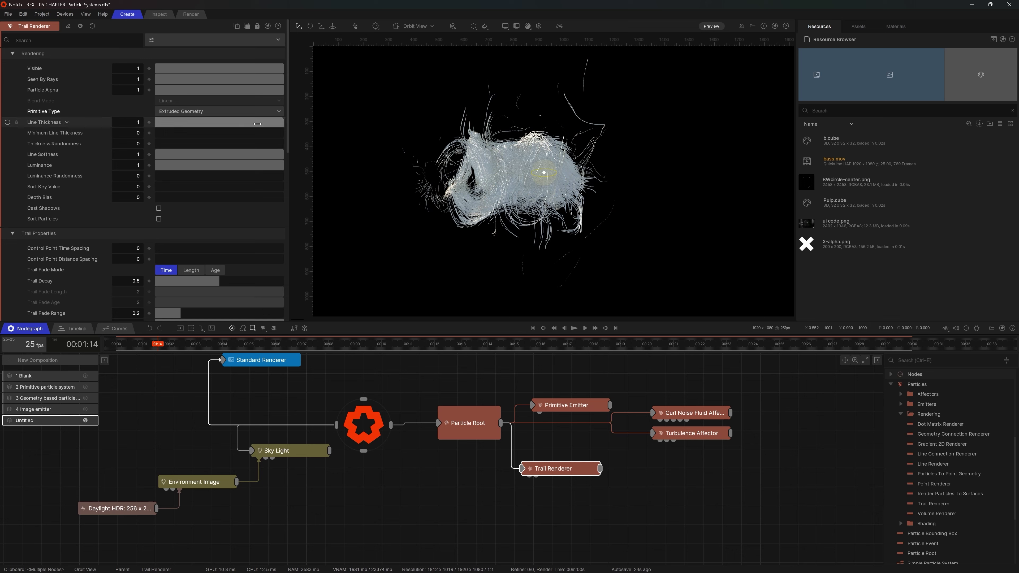
left_click_drag(278, 122, 350, 127)
key("space")
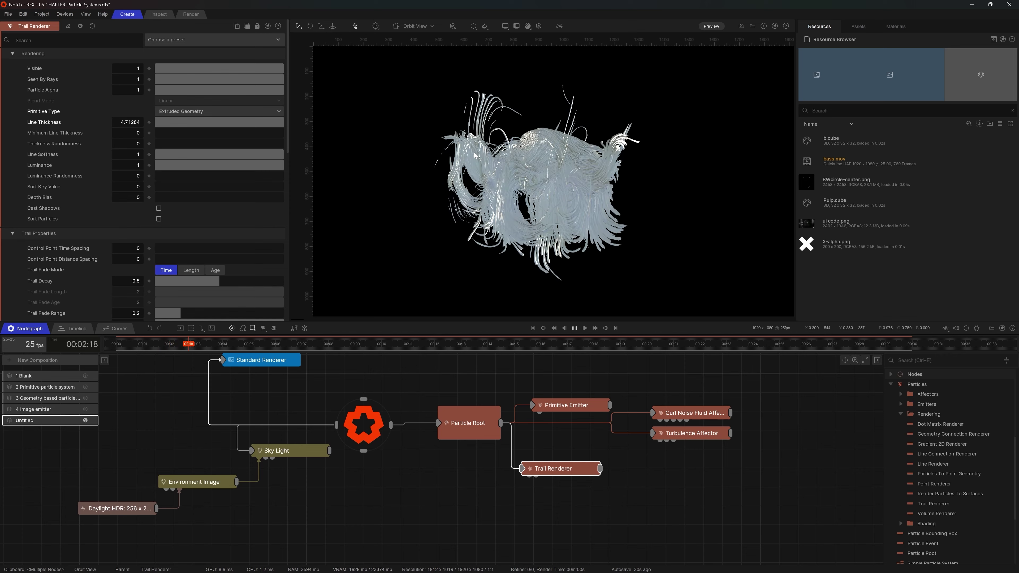
left_click(130, 122)
key("space")
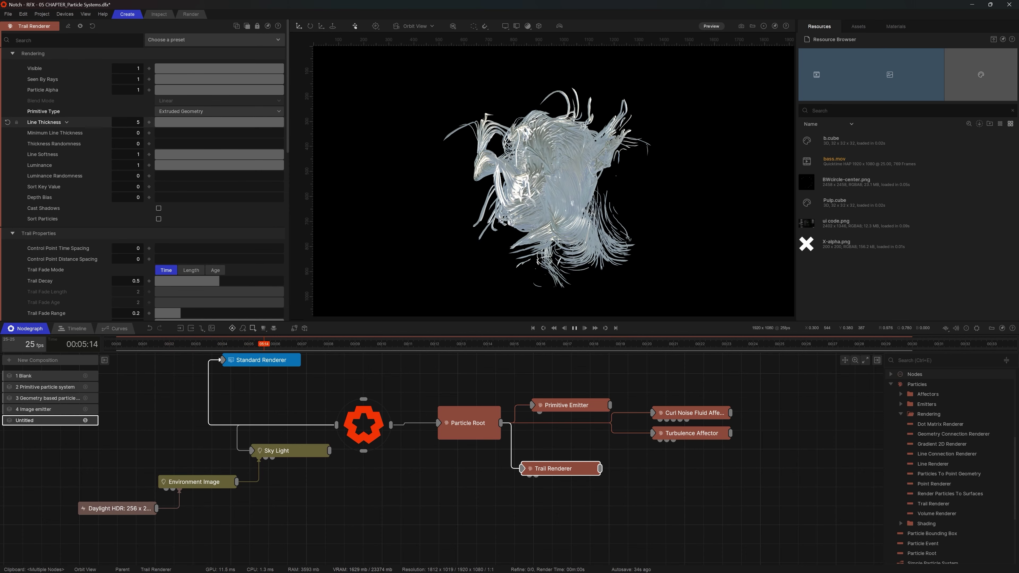
key("space")
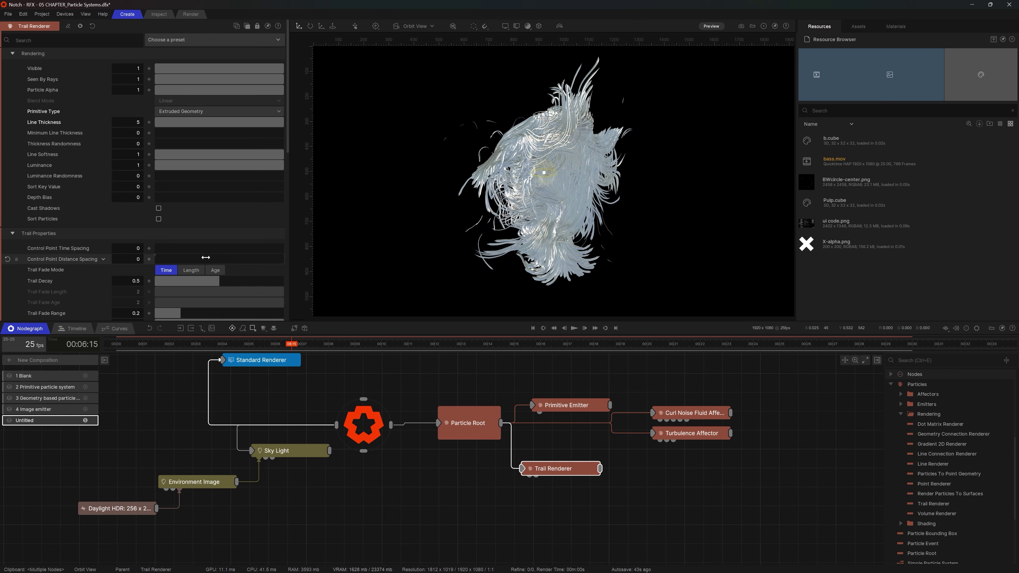
- Switch the Trail Renderer's trail fade mode to Length and set the trail fade length to 1
scroll(206, 256, "down", 1)
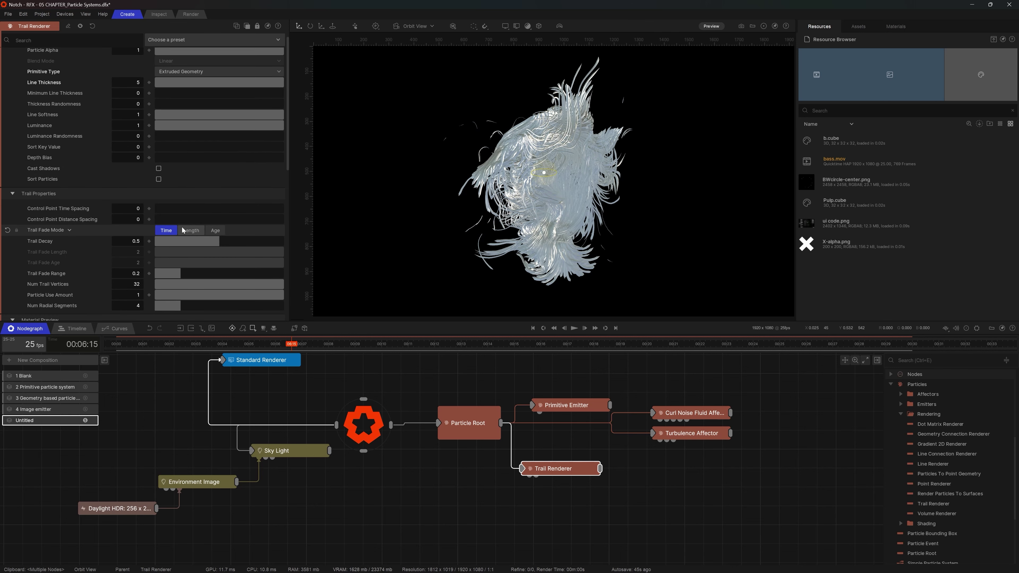
left_click(191, 230)
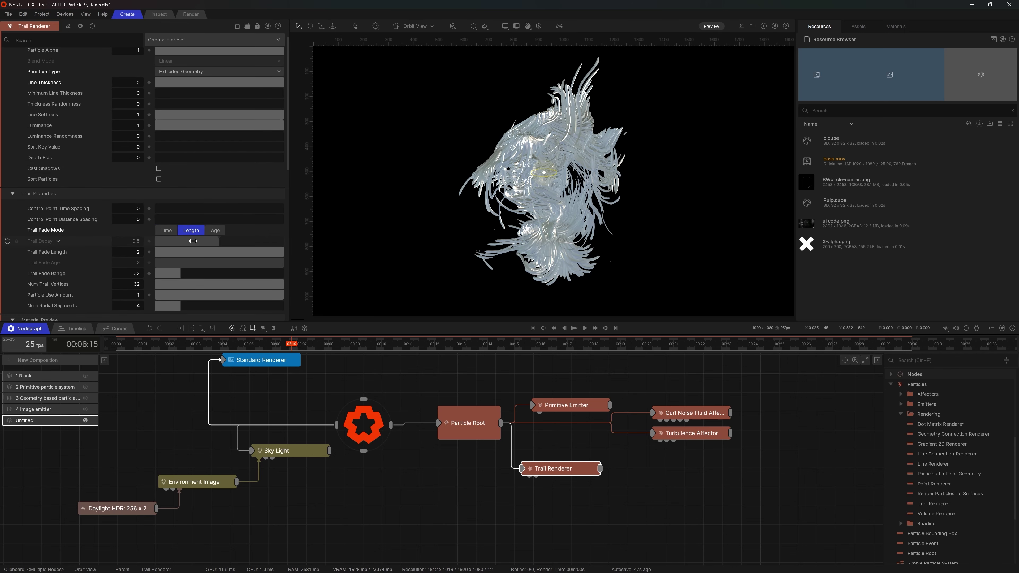
left_click_drag(214, 252, 207, 252)
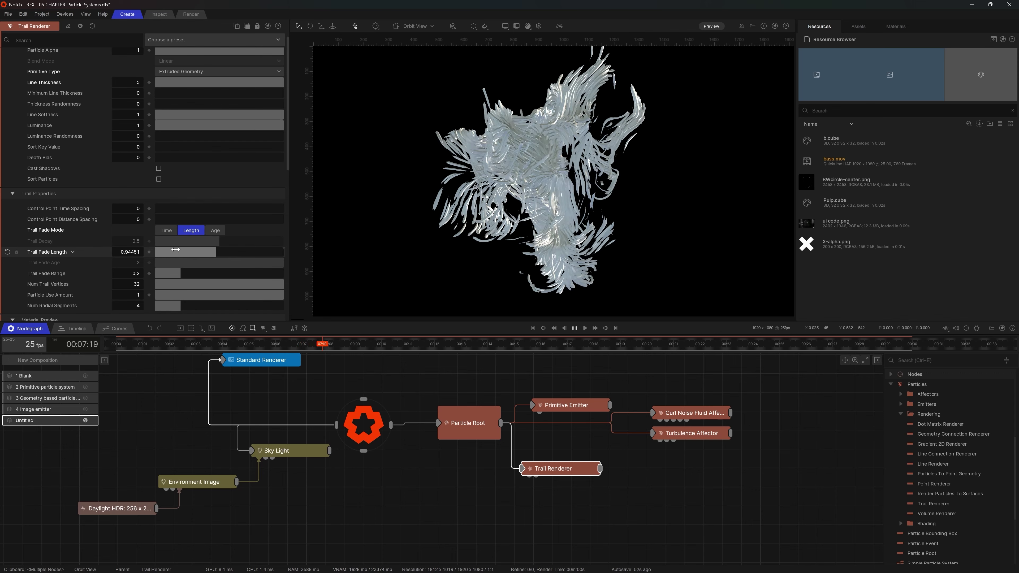
double_click(129, 251)
type("1")
key("Return")
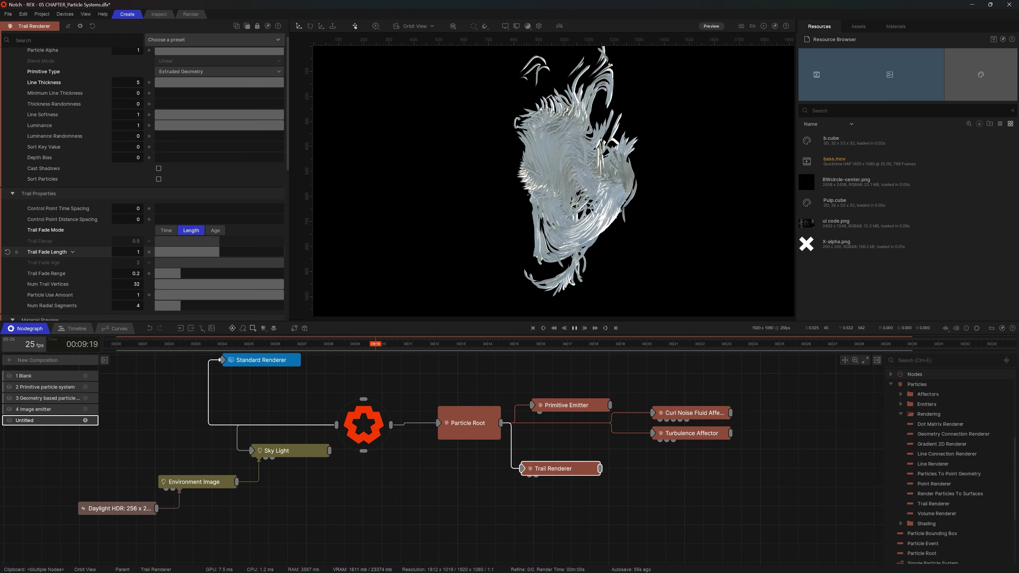
key("space")
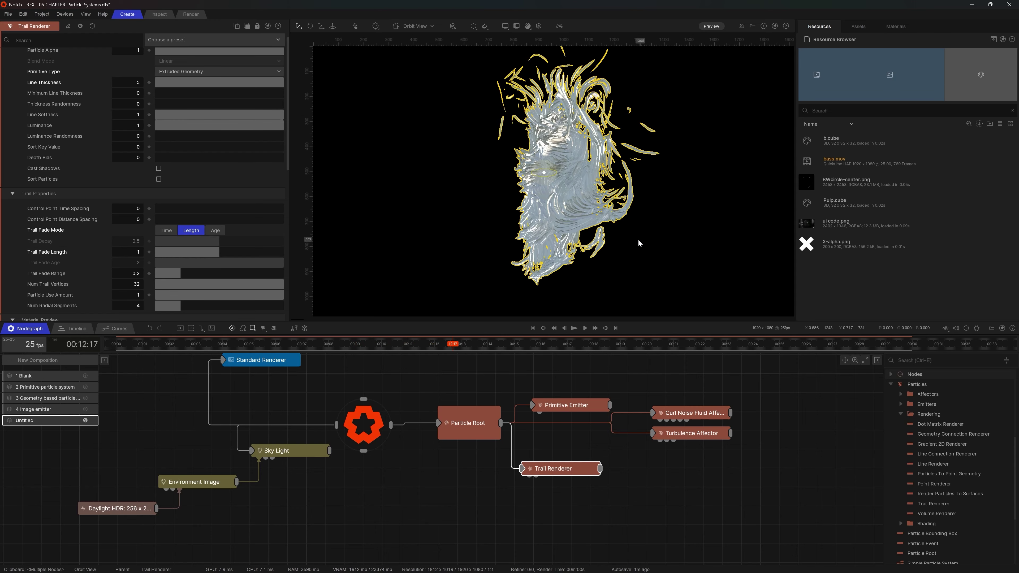
- Enable screen-space ambient occlusion in the Standard Renderer with Multiply blending and an AO distance of about 1, and preview the simulation
left_click(285, 367)
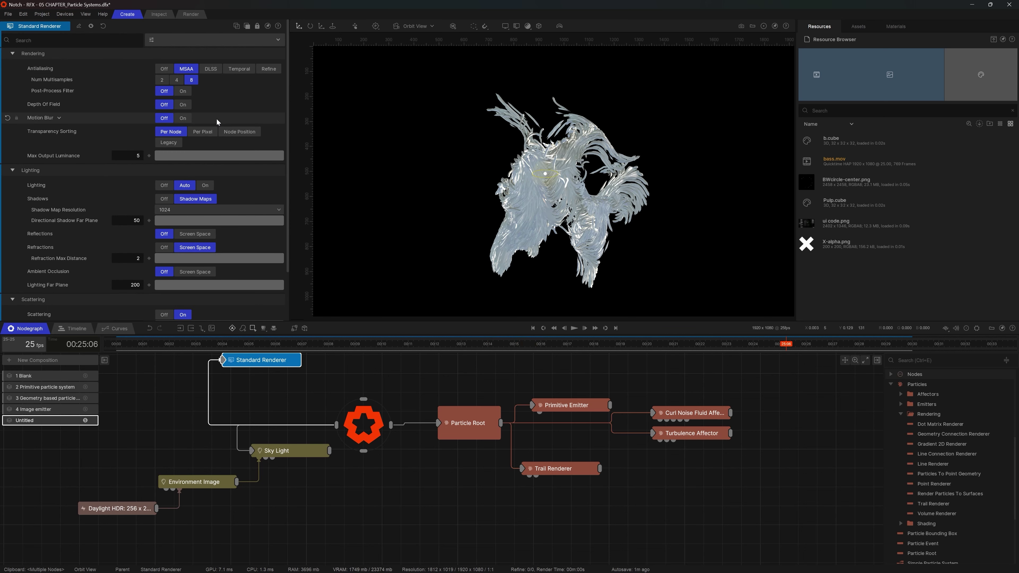
scroll(217, 118, "down", 3)
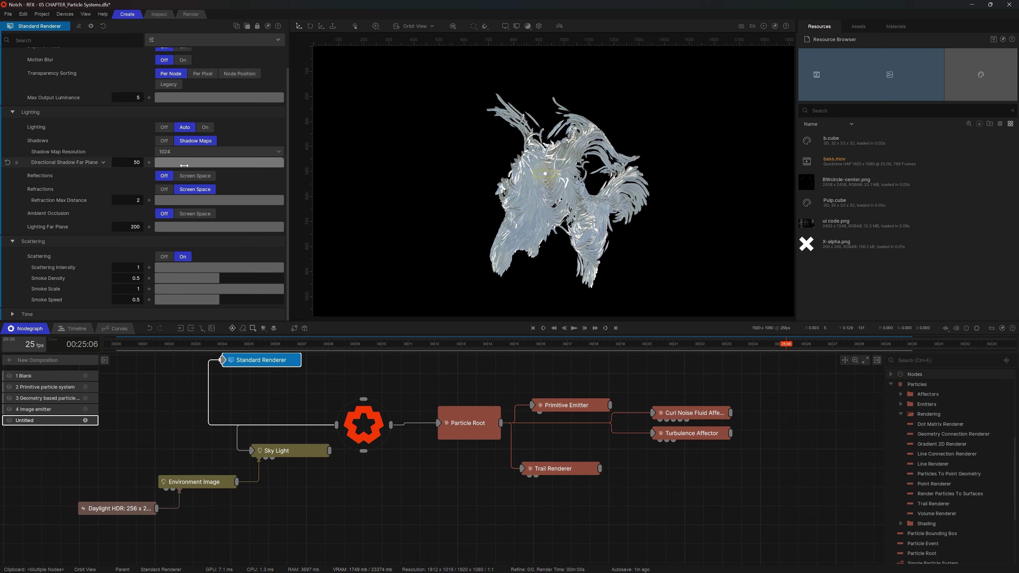
left_click(187, 214)
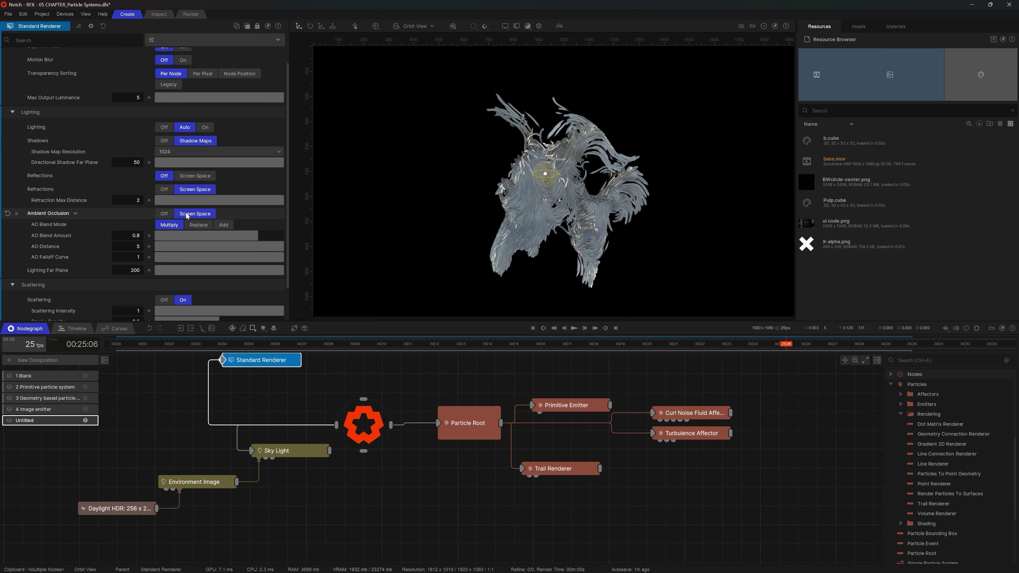
left_click(199, 225)
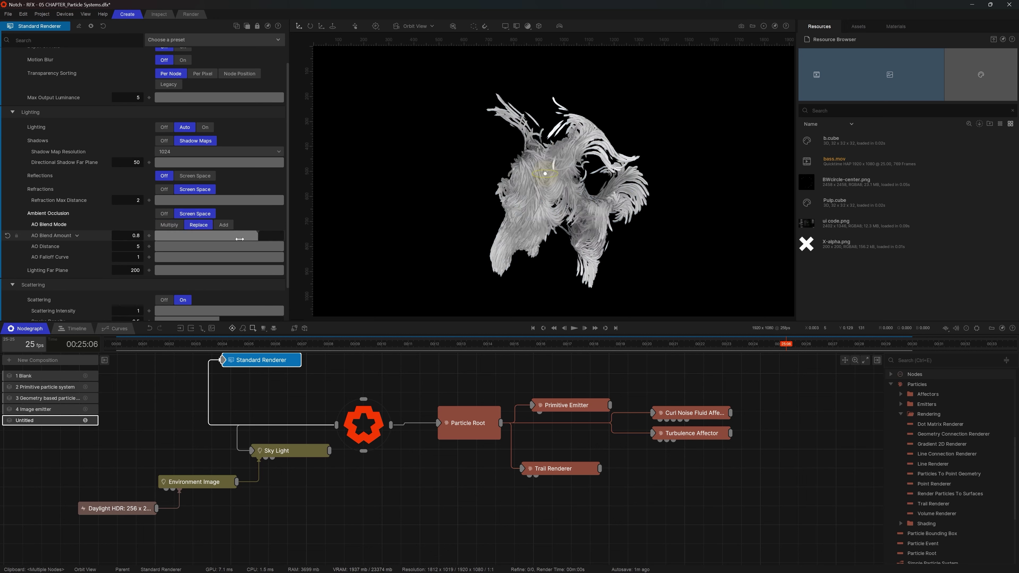
left_click_drag(244, 245, 184, 241)
left_click(174, 226)
key("space")
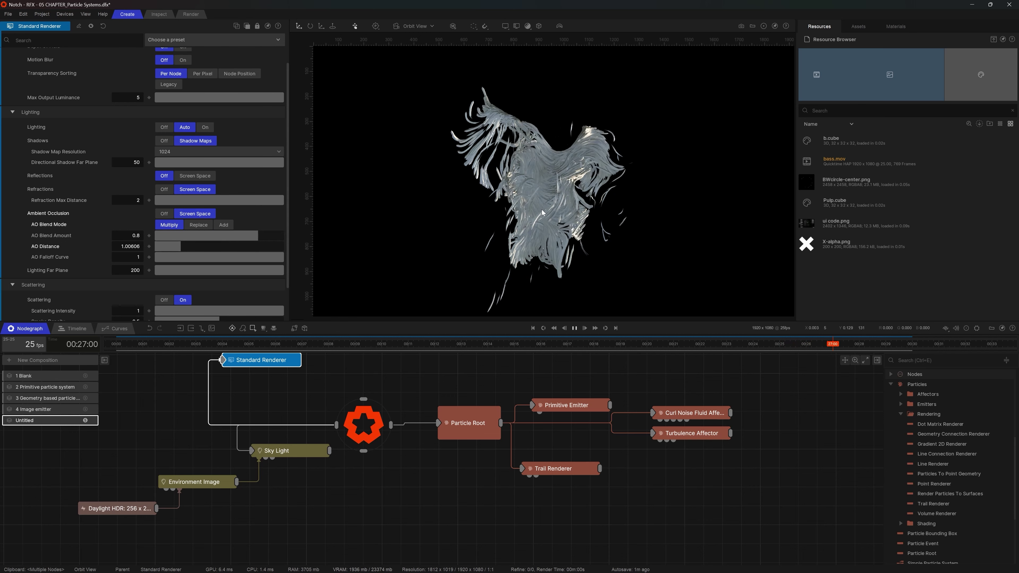
key("space")
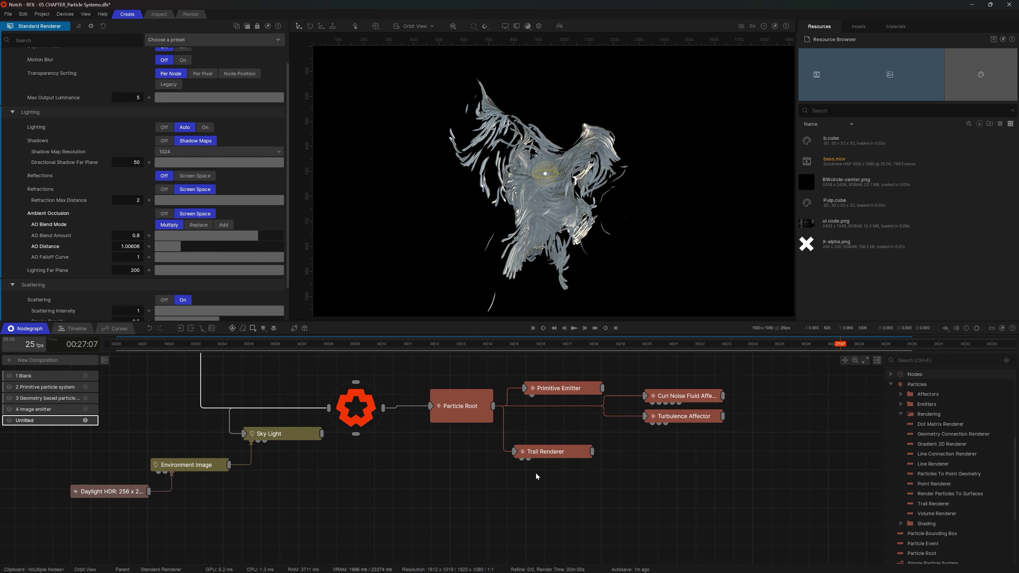
- Move the Primitive Emitter below the affectors and attach a new Colour Ramp node beneath it
left_click_drag(556, 391, 627, 489)
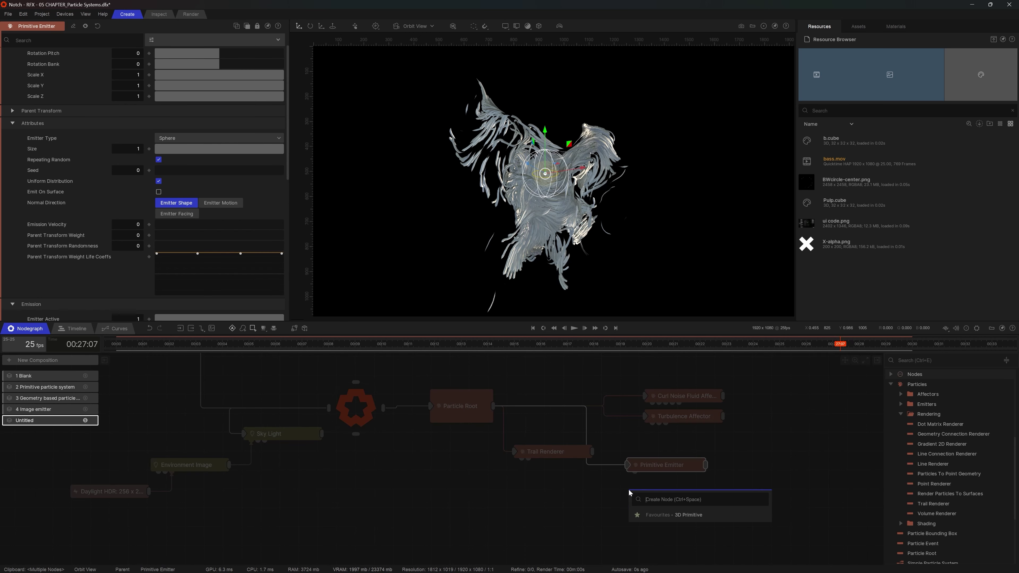
type("ramp")
left_click(677, 512)
left_click_drag(678, 513, 648, 494)
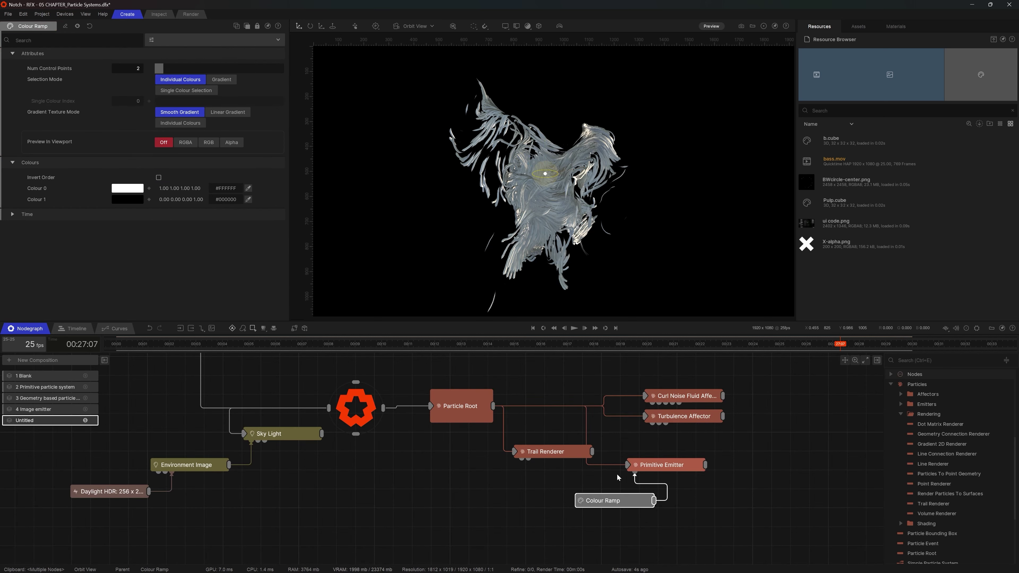
- Set the Colour Ramp's first colour to orange #CE843C and its second to light blue #79BEE7, and preview the coloured trails
left_click_drag(161, 69, 134, 107)
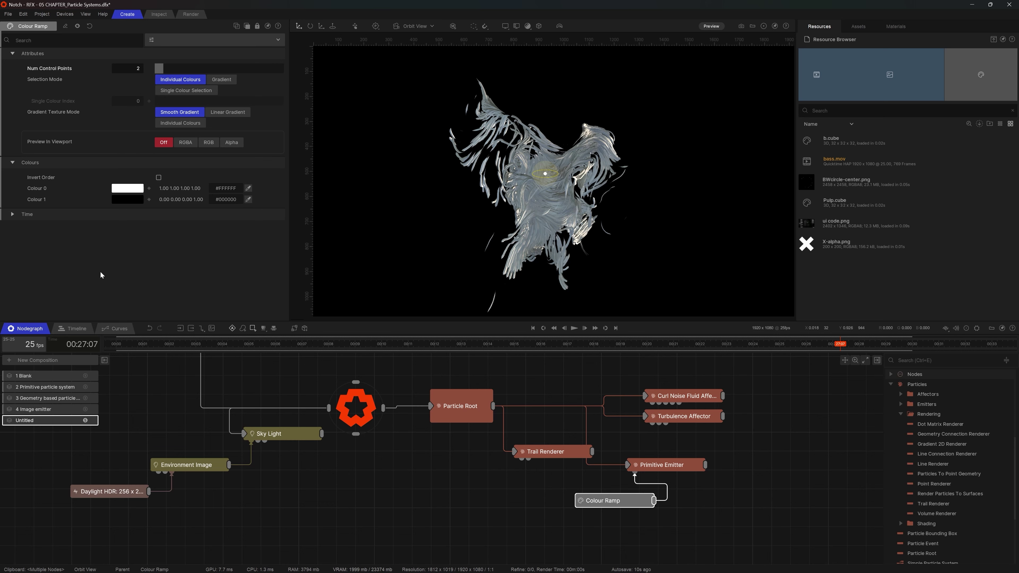
left_click(127, 188)
left_click_drag(71, 212, 56, 220)
left_click(124, 298)
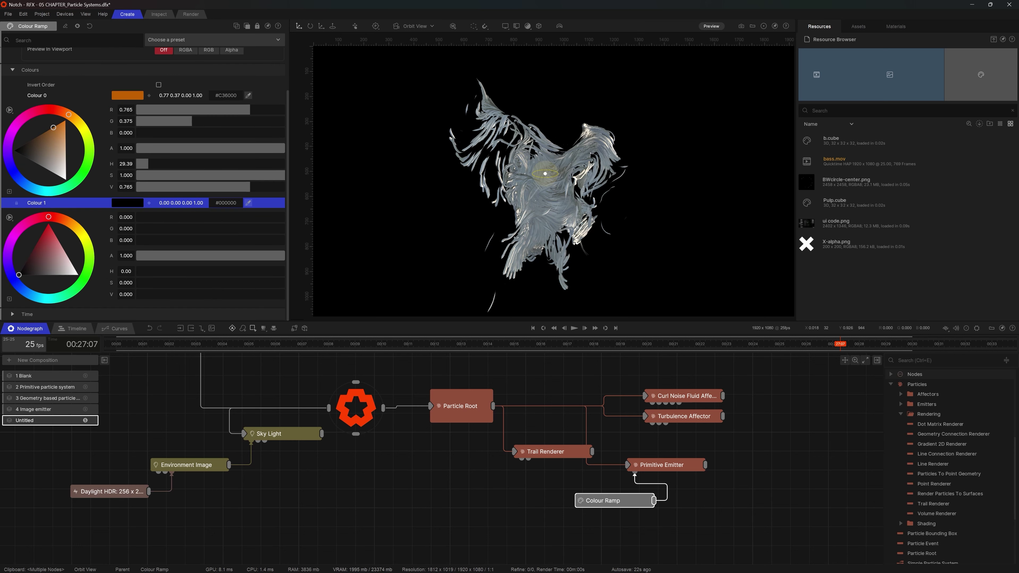
left_click_drag(31, 293, 52, 270)
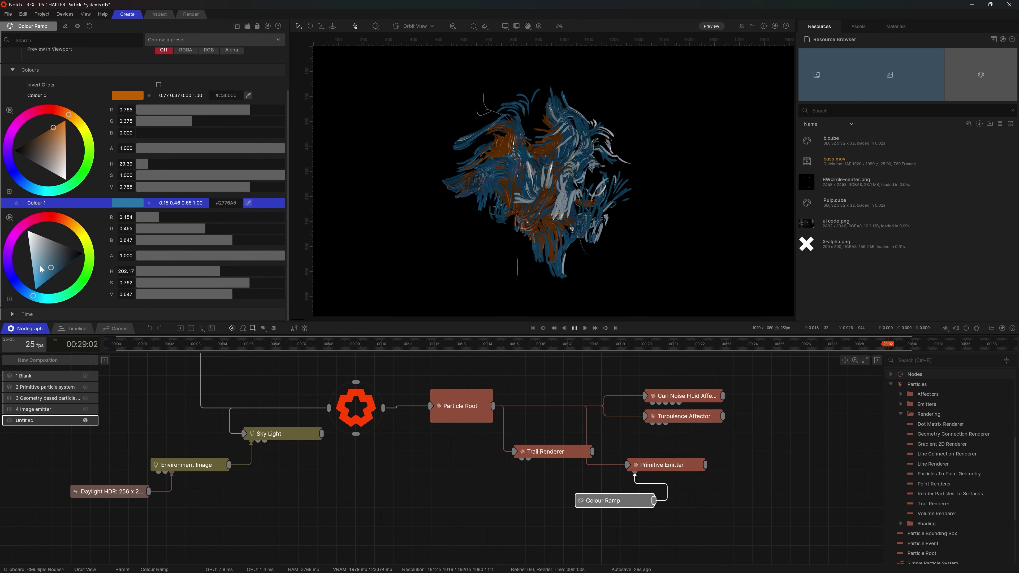
left_click_drag(41, 262, 37, 259)
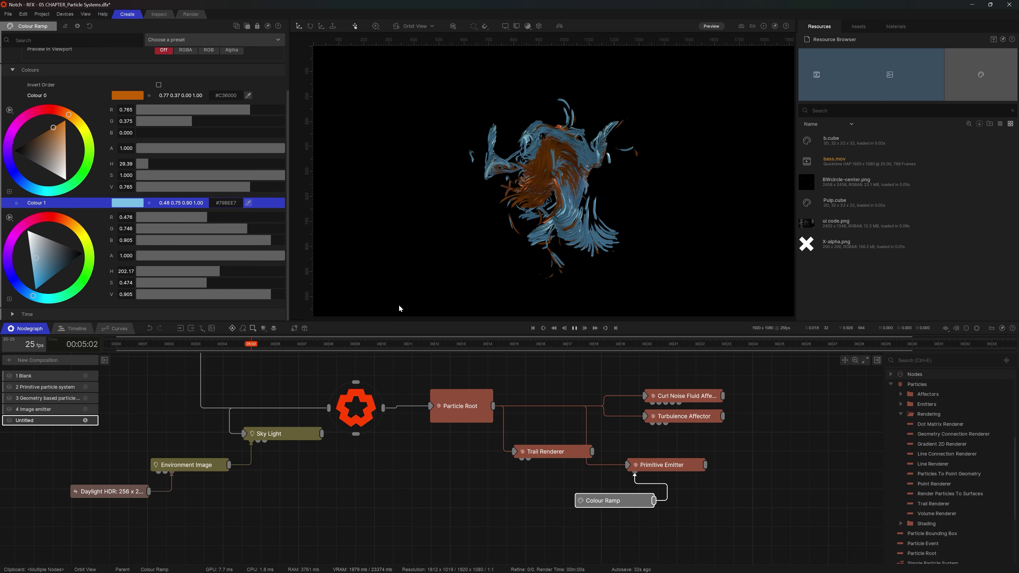
key("space")
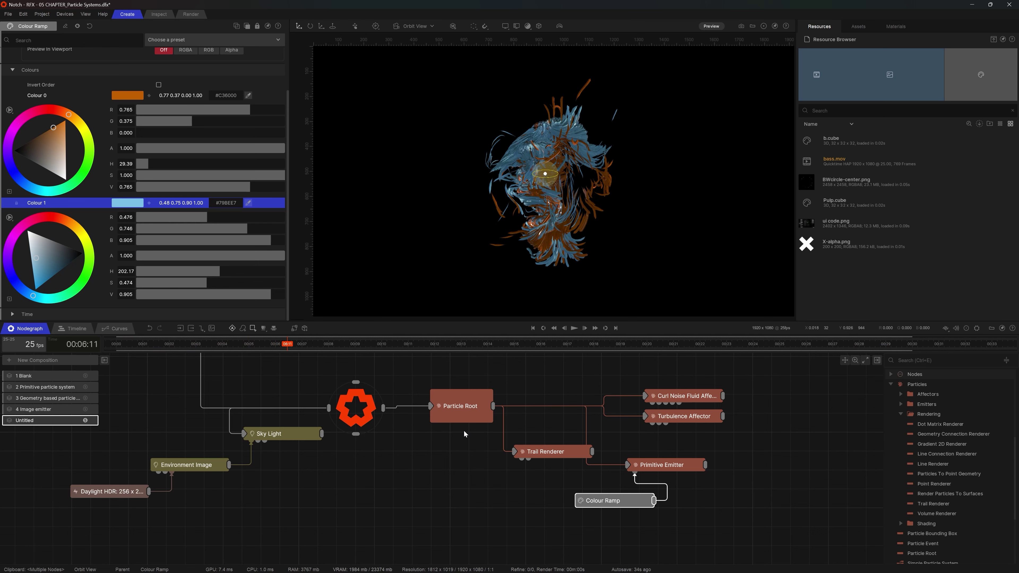
key("space")
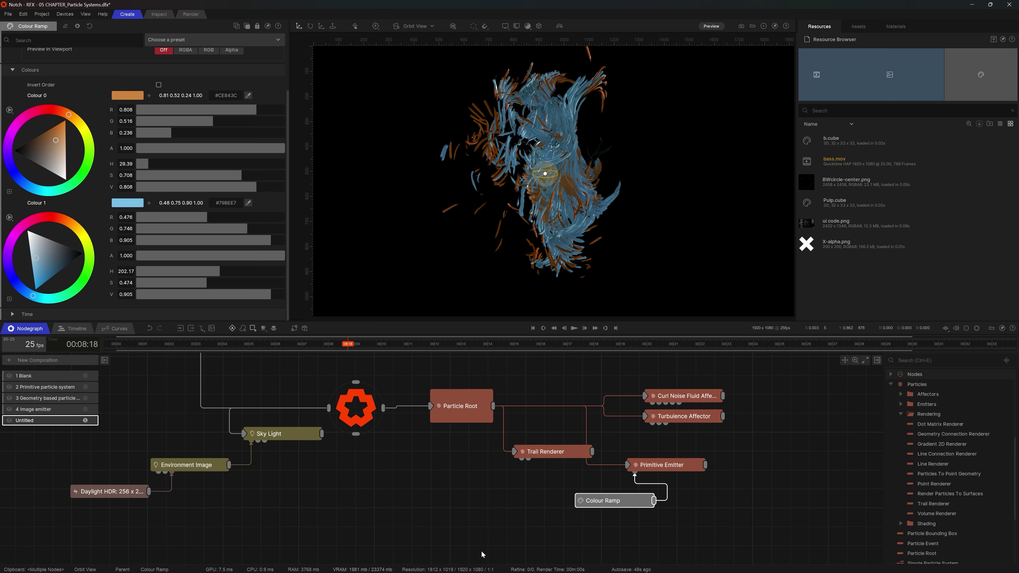
- Add a Spot Light node in the empty area of the nodegraph and connect it to the root node
left_click(427, 513)
key("ctrl+space")
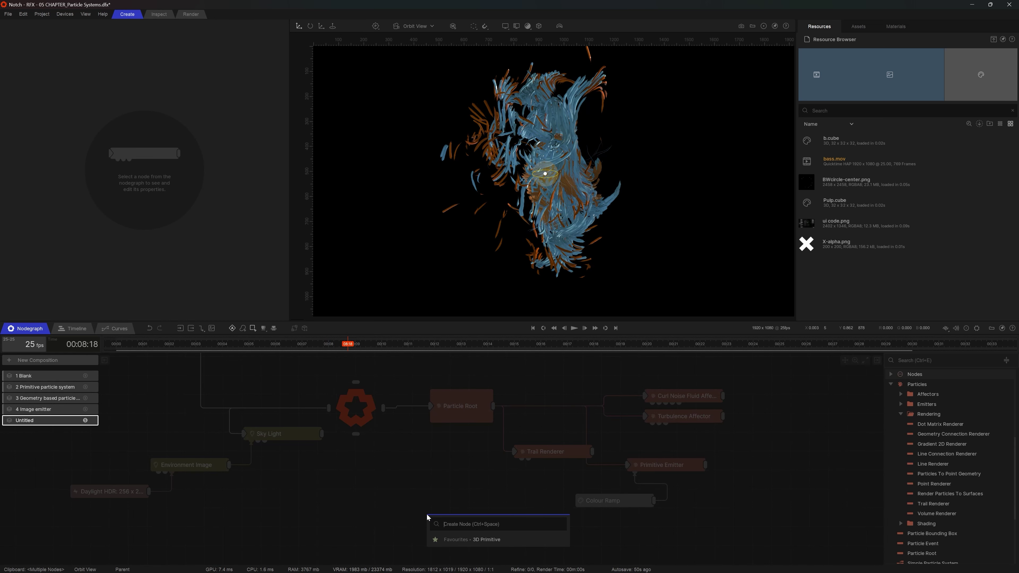
type("spot")
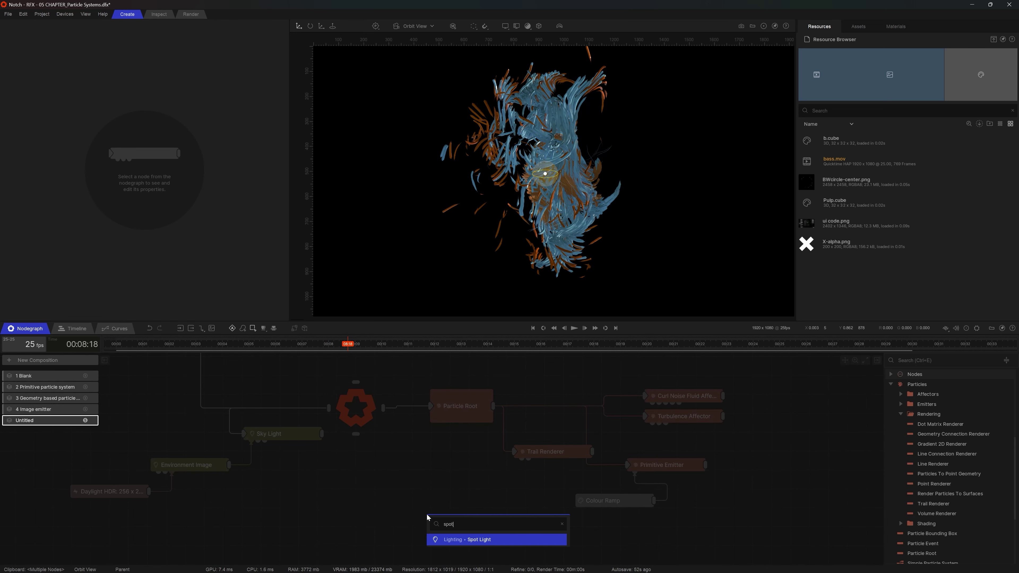
key("Return")
left_click_drag(426, 532, 383, 408)
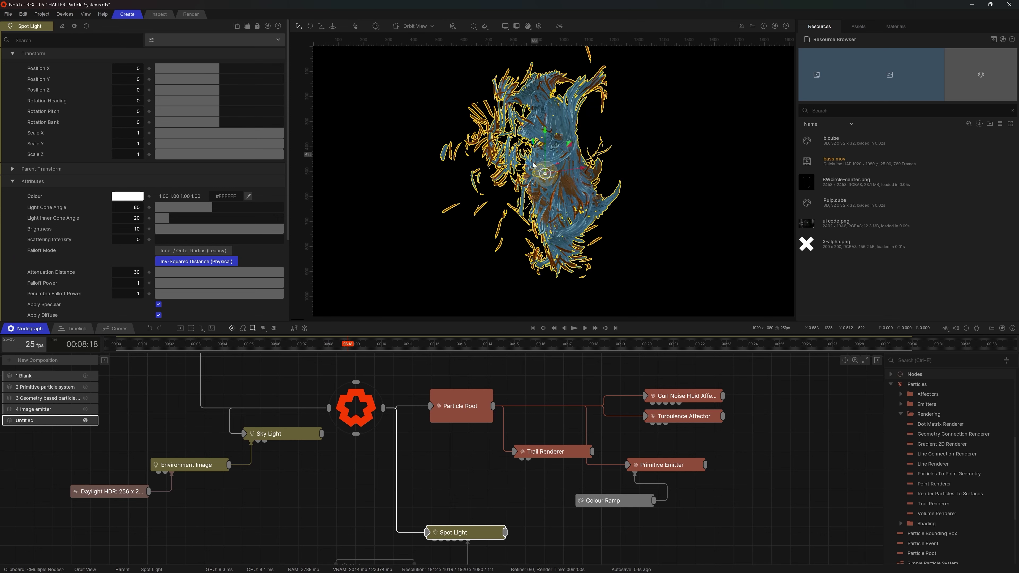
- Move the Spot Light to about -5.74 on Z, raise its brightness to about 29.5 and preview the lighting
left_click_drag(530, 166, 586, 239)
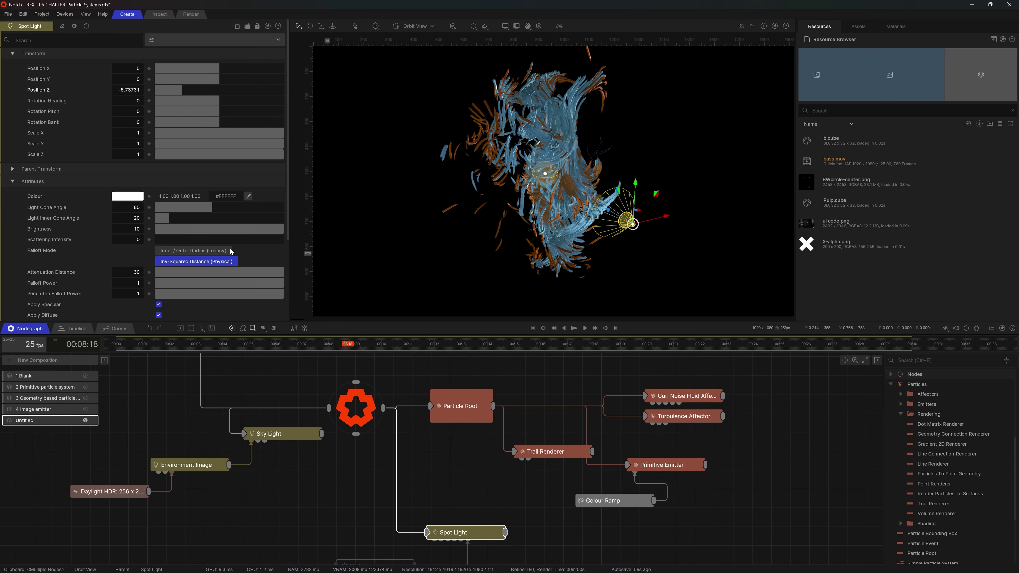
left_click_drag(272, 231, 445, 241)
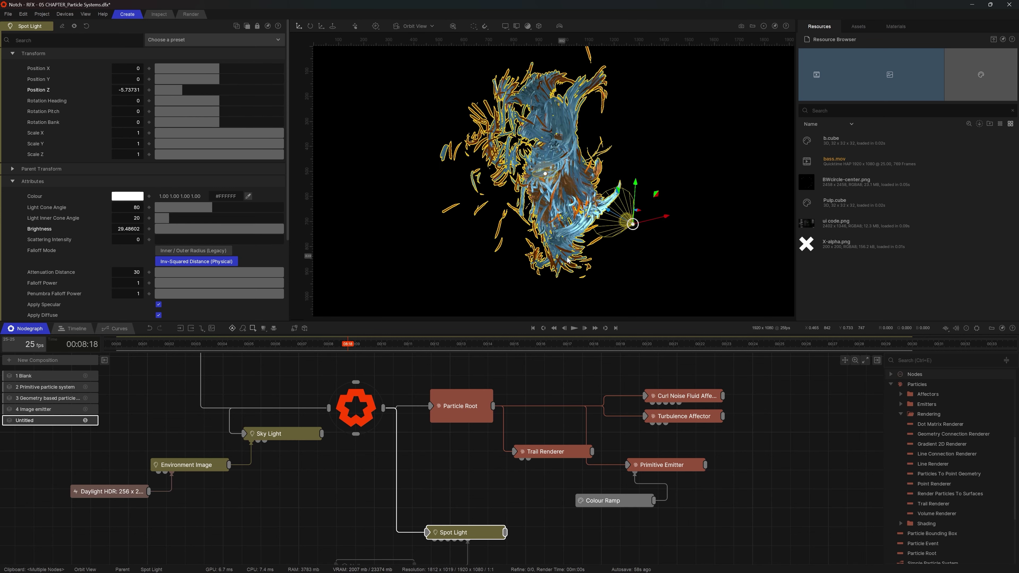
key("space")
key("space")
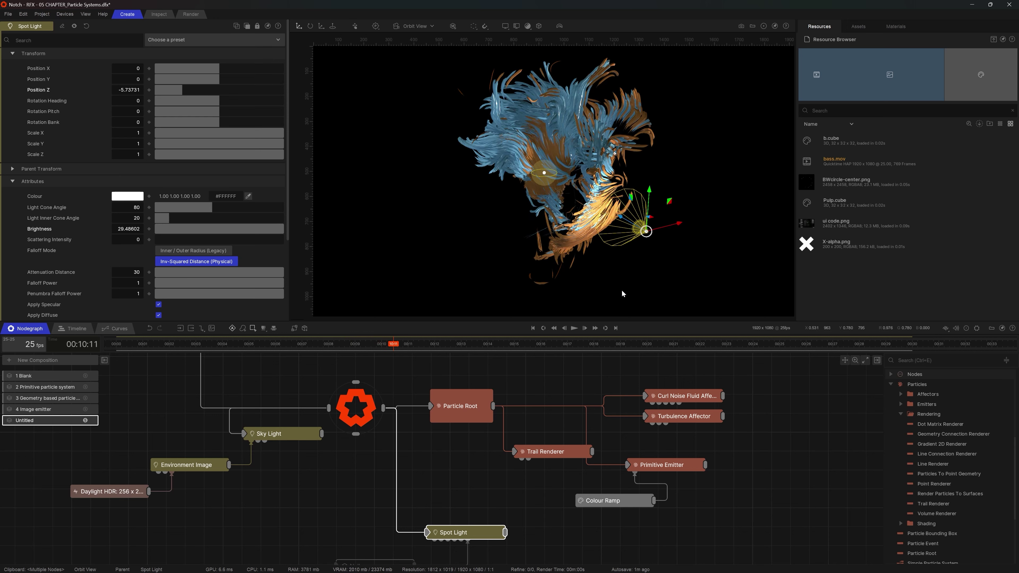
- Add an Omni Light node and raise it above the particles to about 4.2 on Y
double_click(443, 490)
type("omni")
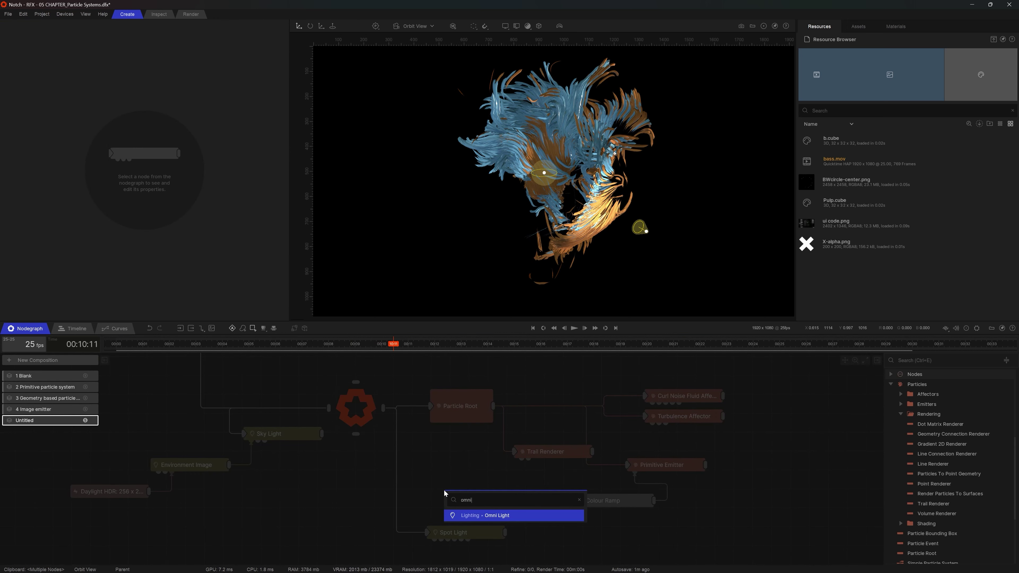
key("Return")
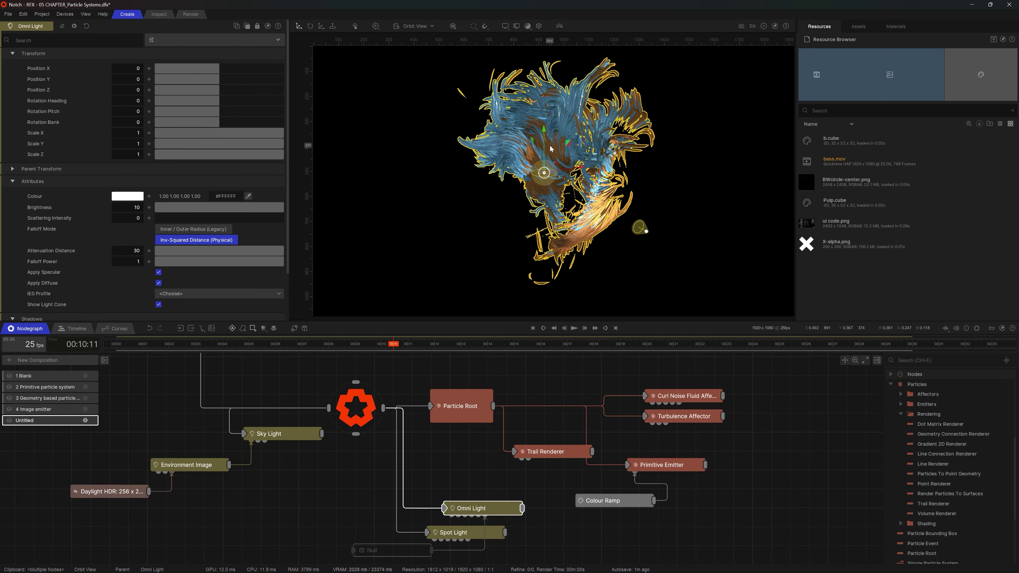
left_click_drag(544, 140, 548, 60)
- Delete the Spot Light node and place the Omni Light directly below the root node
left_click(449, 532)
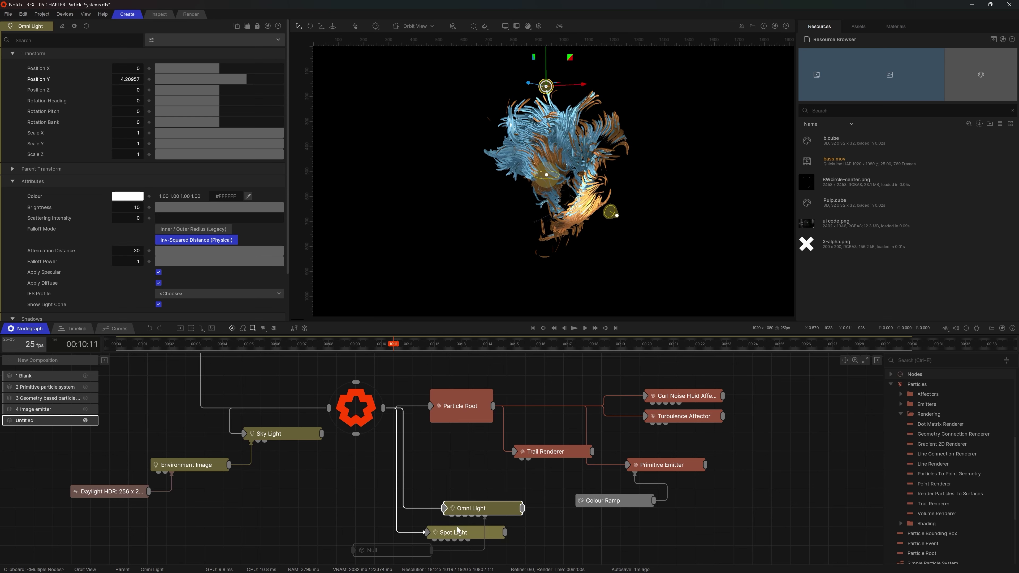
key("Delete")
left_click_drag(470, 511, 415, 468)
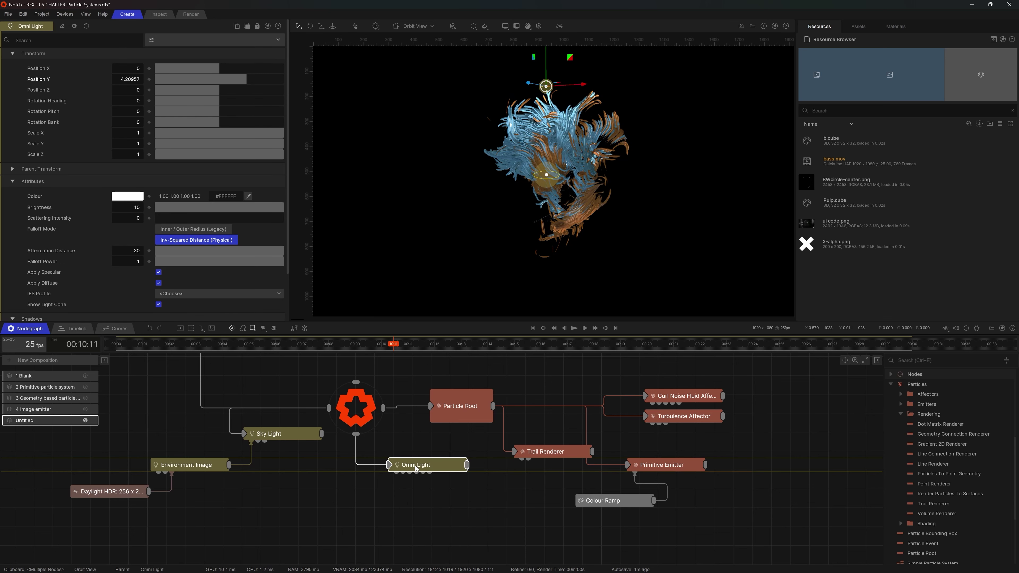
- Duplicate the Omni Light beneath the original, move the copy to about X -1.32, Y -2.07, and preview the particles
key("ctrl+d")
left_click_drag(496, 480, 426, 505)
left_click_drag(546, 64, 563, 224)
key("space")
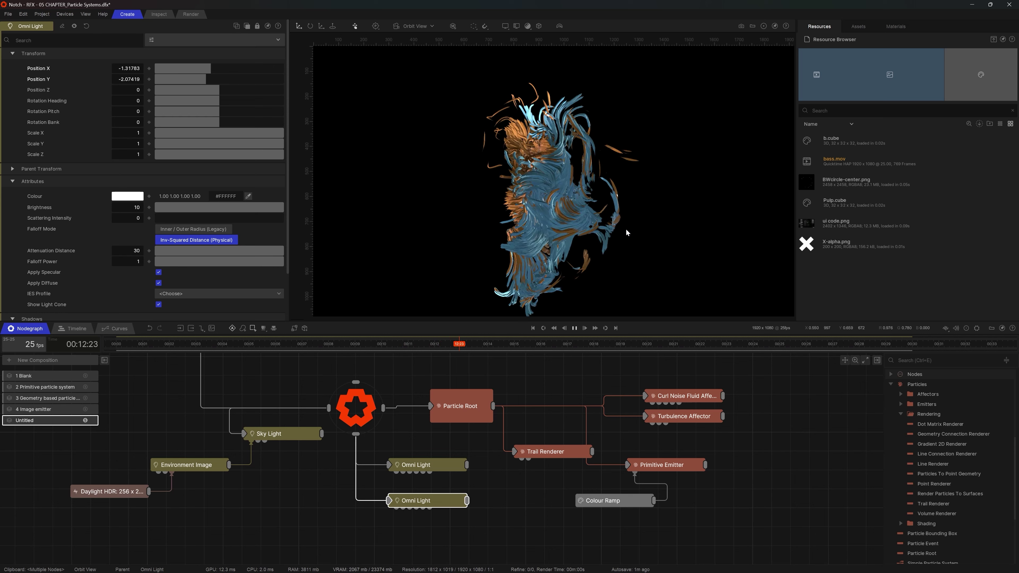
key("space")
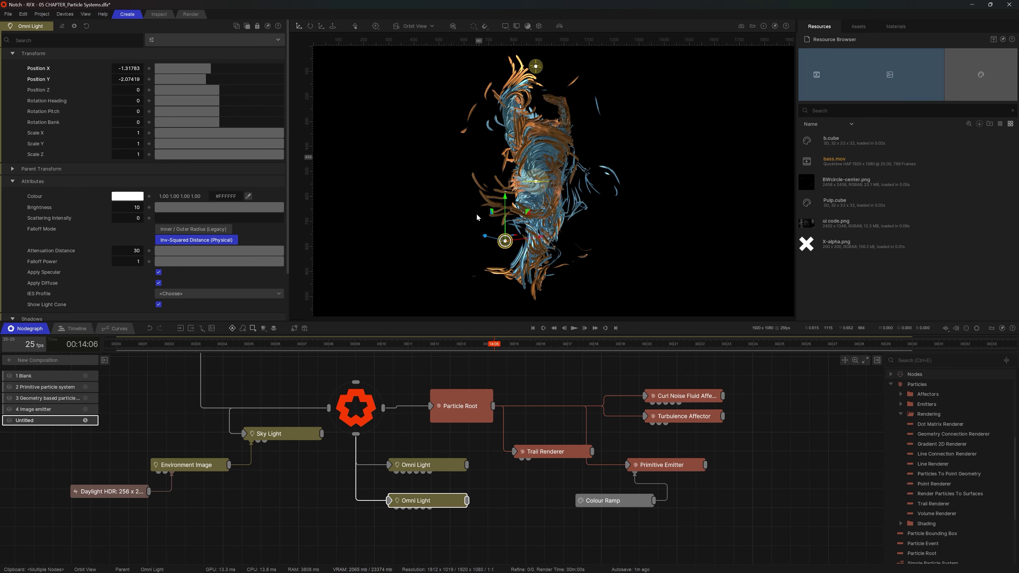
- Add a 3D Null node in the empty area below the two Omni Lights
middle_click_drag(335, 471, 369, 430)
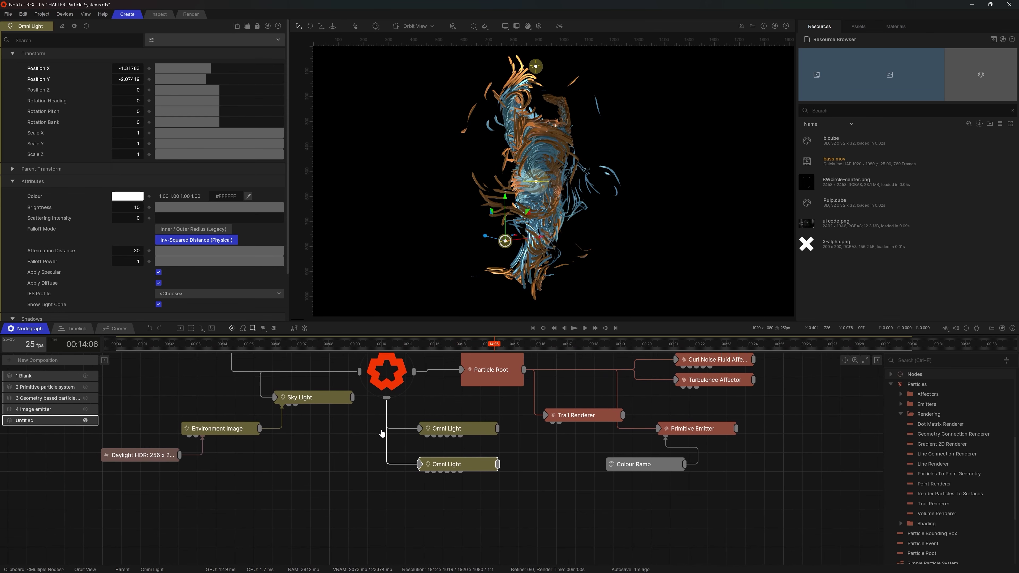
double_click(406, 505)
type("null")
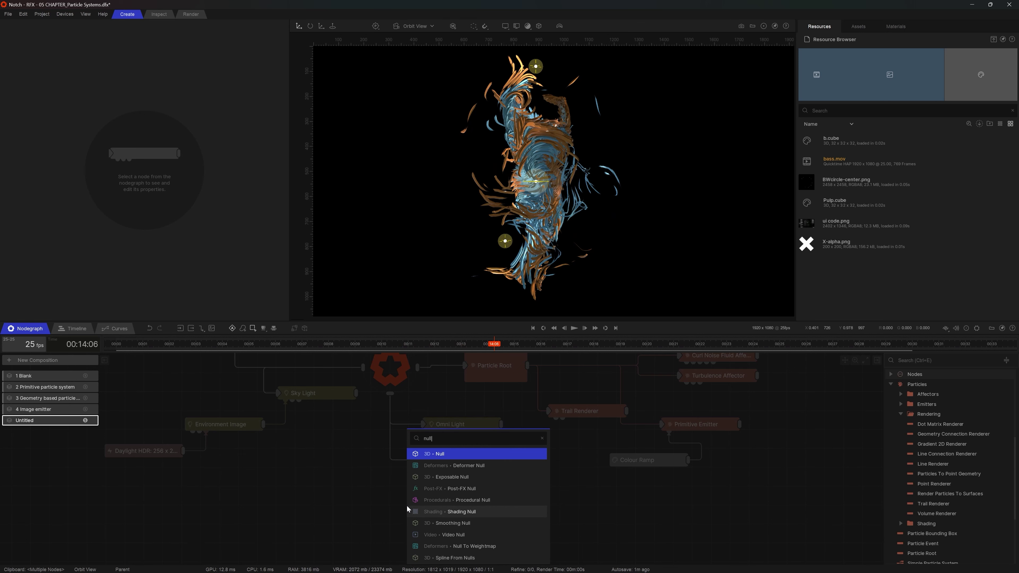
key("Return")
- Add a Camera node, place it beside the Null and connect it as the Null's child
double_click(406, 505)
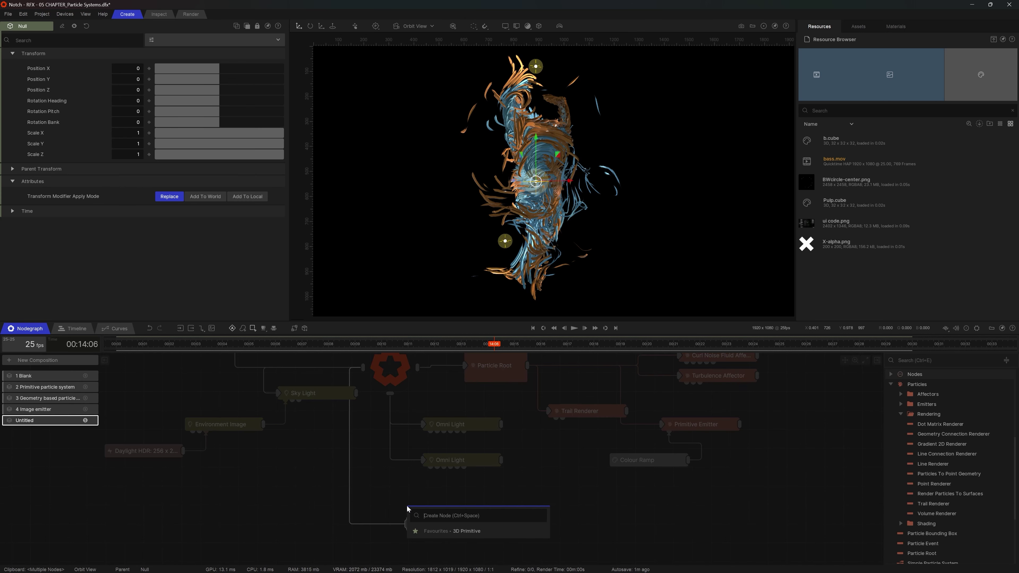
type("camera")
key("Return")
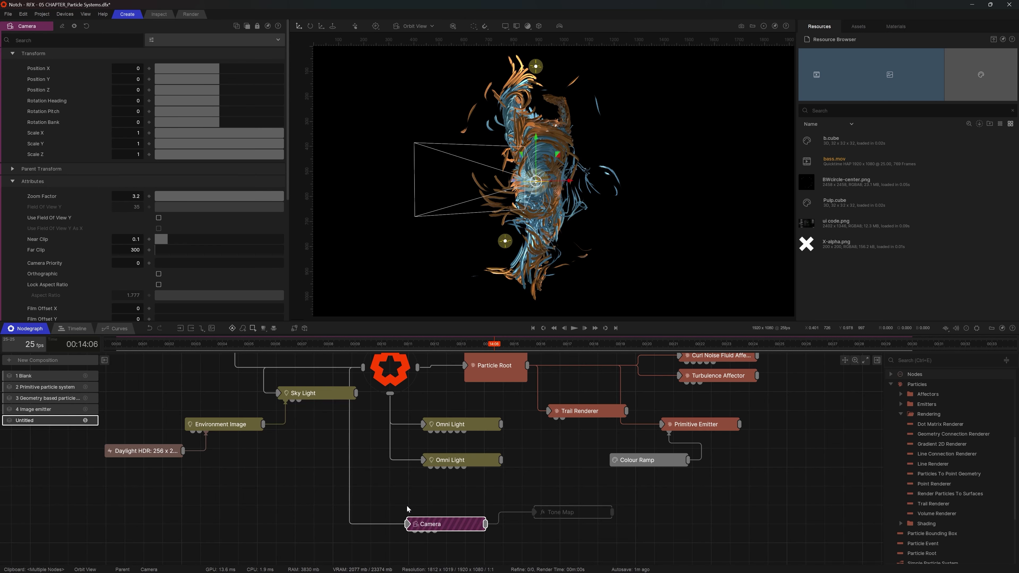
left_click(441, 505)
left_click_drag(441, 522, 562, 523)
left_click_drag(485, 524, 528, 524)
- Look through the Camera, pull it back to about -15.26 on Z and preview the particles
key("o")
right_click_drag(606, 216, 601, 248, "alt")
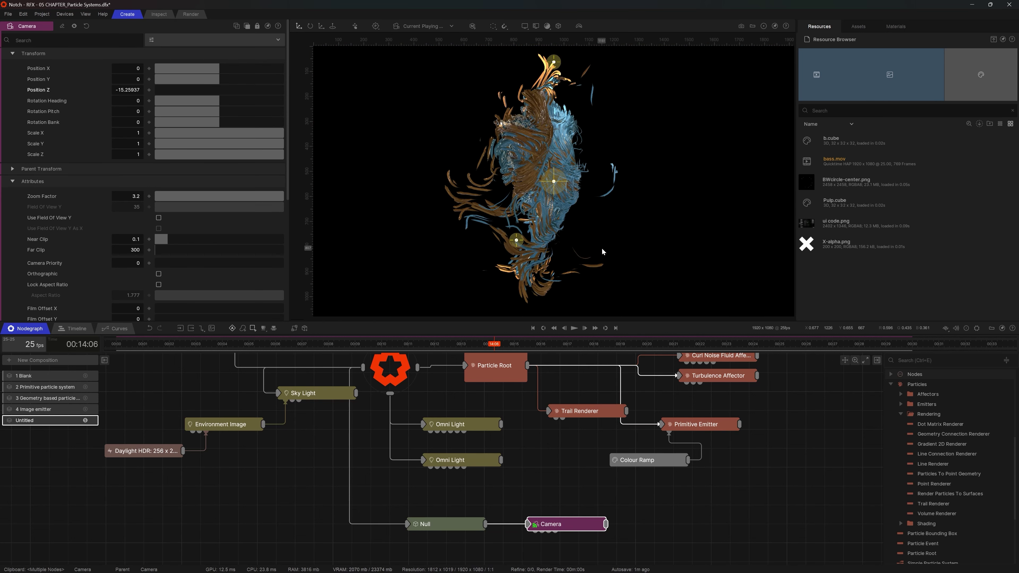
key("space")
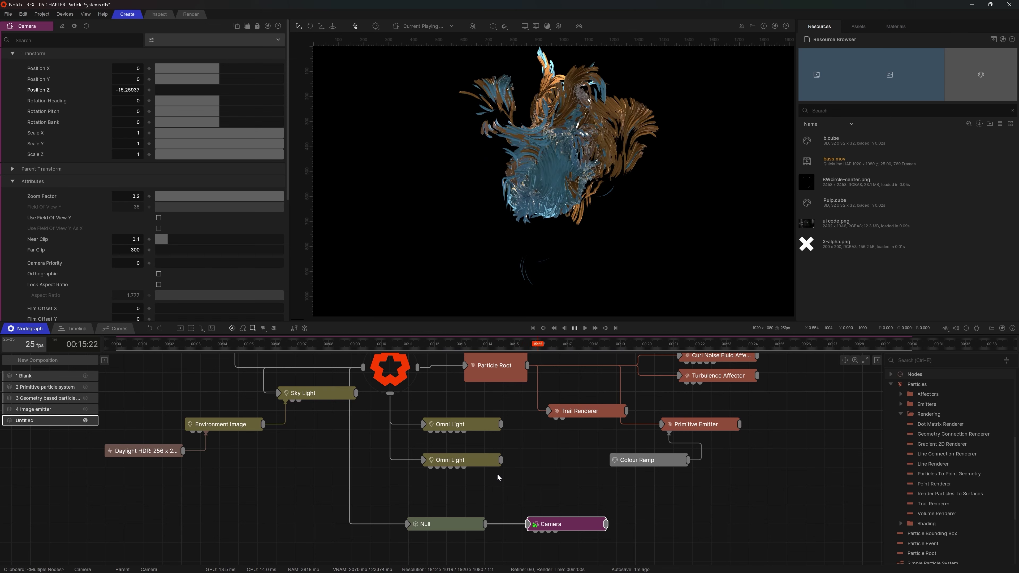
key("space")
- Add a Continuous Modifier node below the Null and set its speed to 20
right_click_drag(477, 519, 467, 500)
left_click(442, 499)
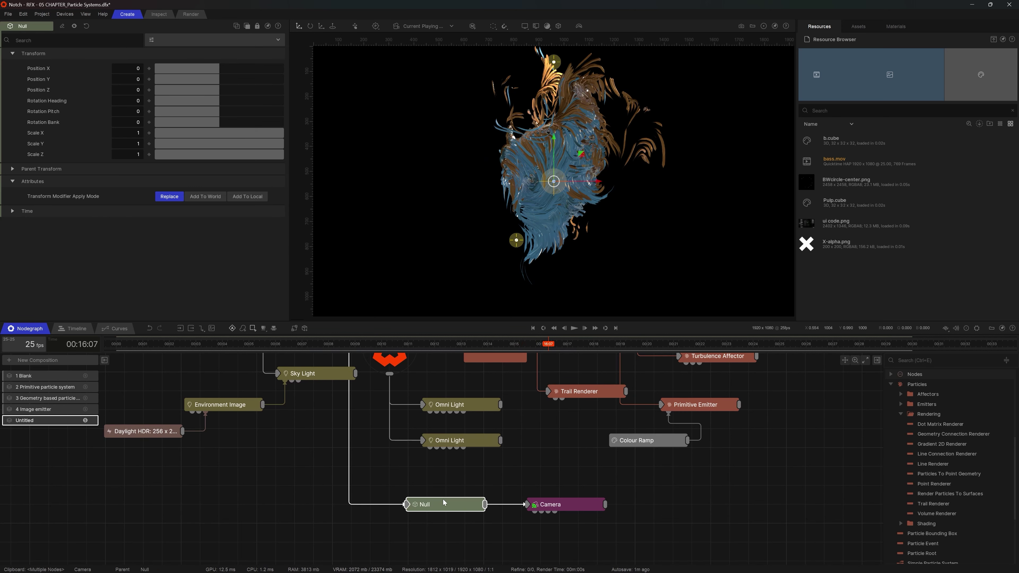
type("continuous")
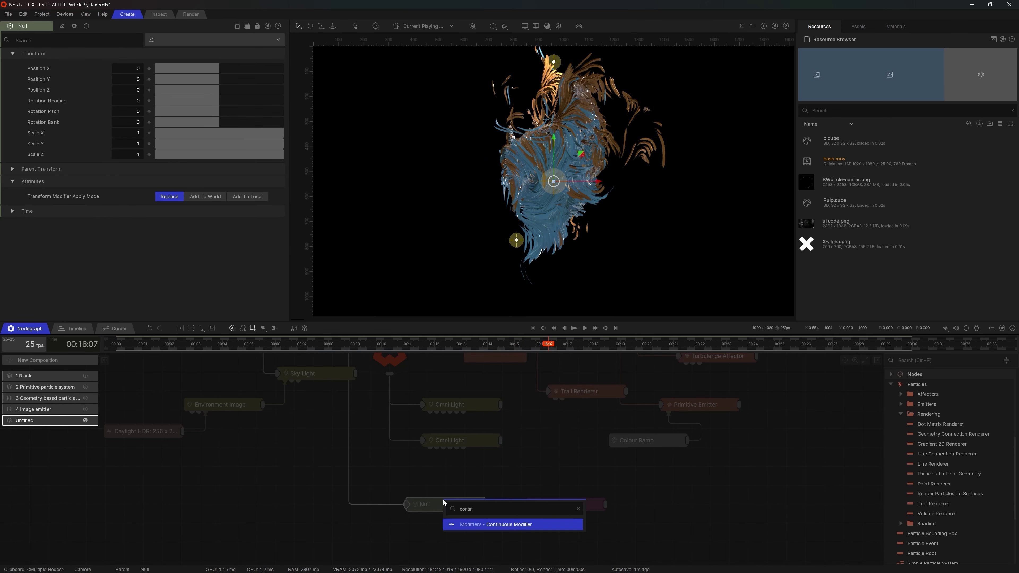
key("Return")
left_click_drag(467, 521, 380, 542)
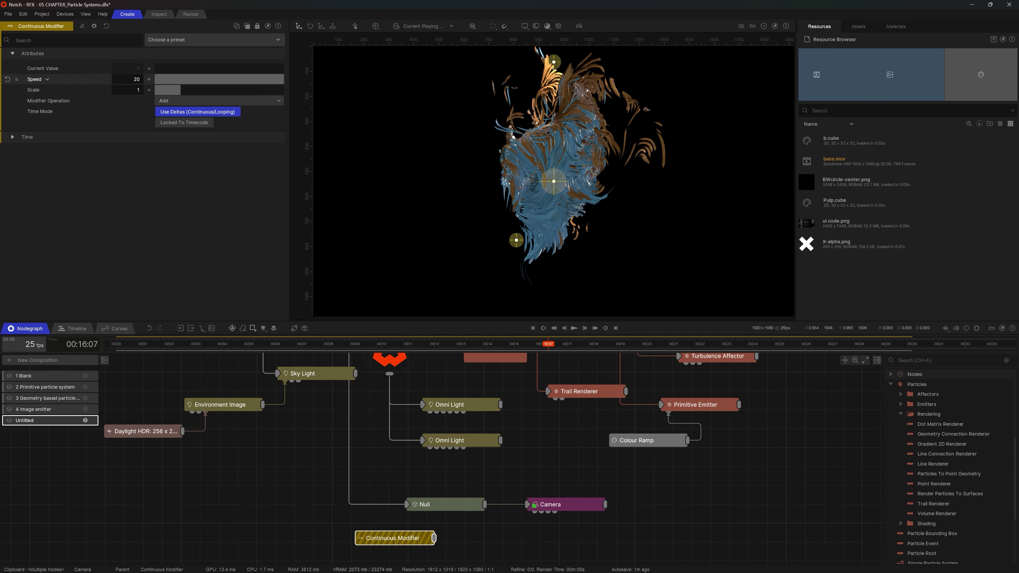
- Connect the Continuous Modifier to the Null's Rotation Heading and preview the orbiting camera
left_click(437, 504)
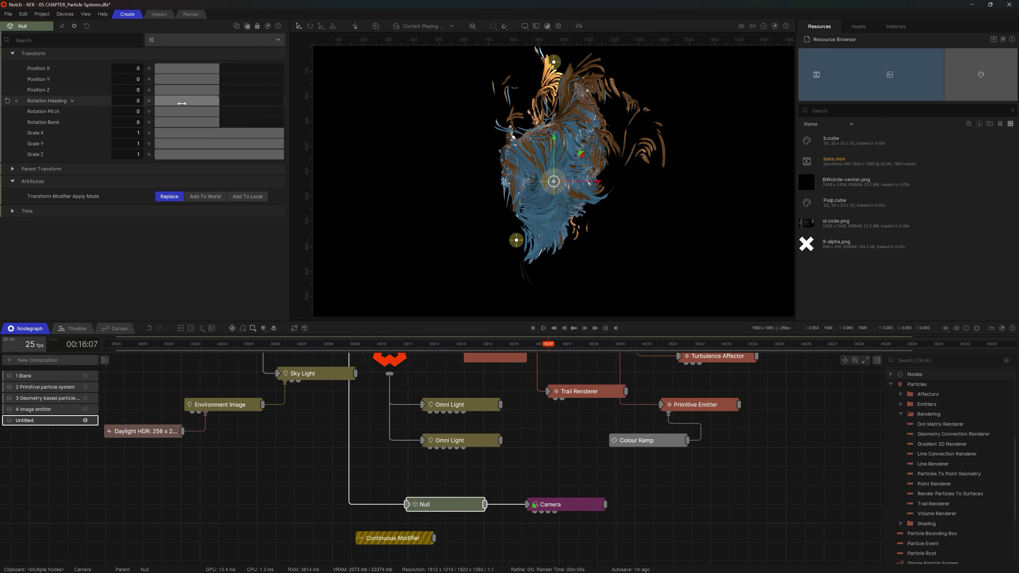
mouse_move(434, 538)
left_mouse_down()
mouse_move(274, 279)
mouse_move(129, 105)
left_mouse_up()
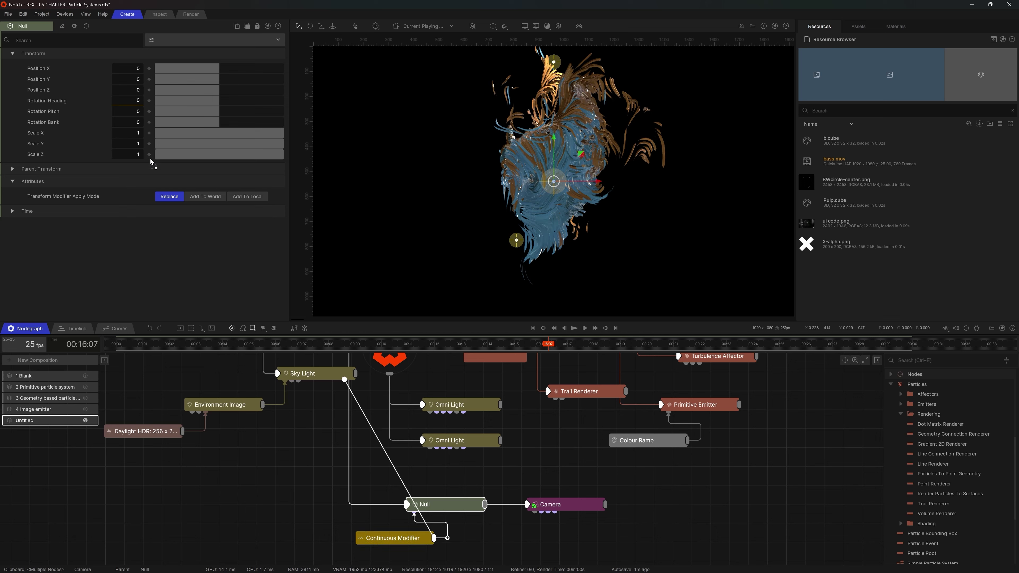
key("space")
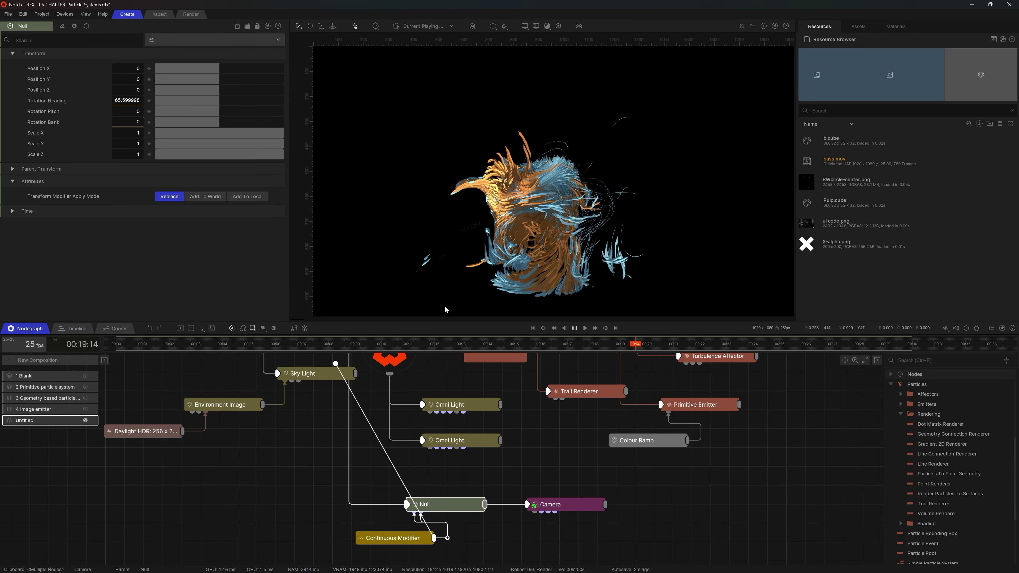
key("space")
- Move the Trail Renderer below the Colour Ramp, add a Material node under it and connect the Material to the Trail Renderer
left_click_drag(609, 389, 702, 476)
middle_click_drag(702, 476, 600, 448)
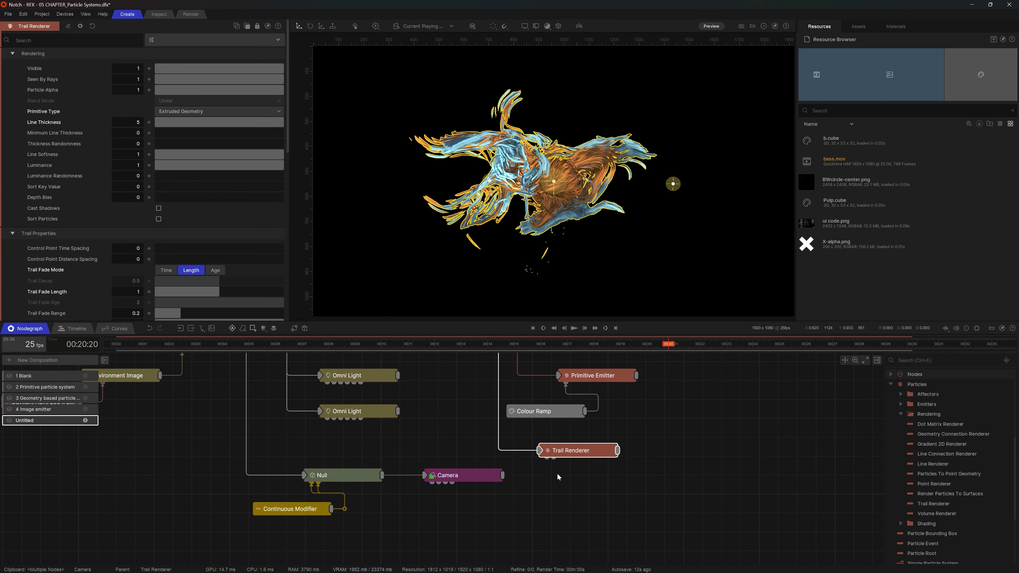
right_click(554, 473)
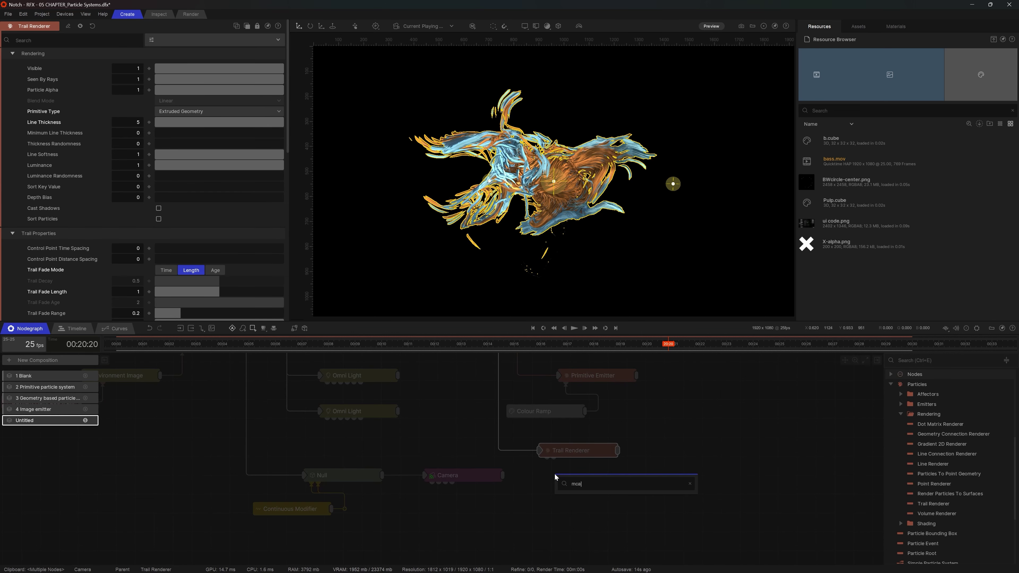
type("material")
key("Return")
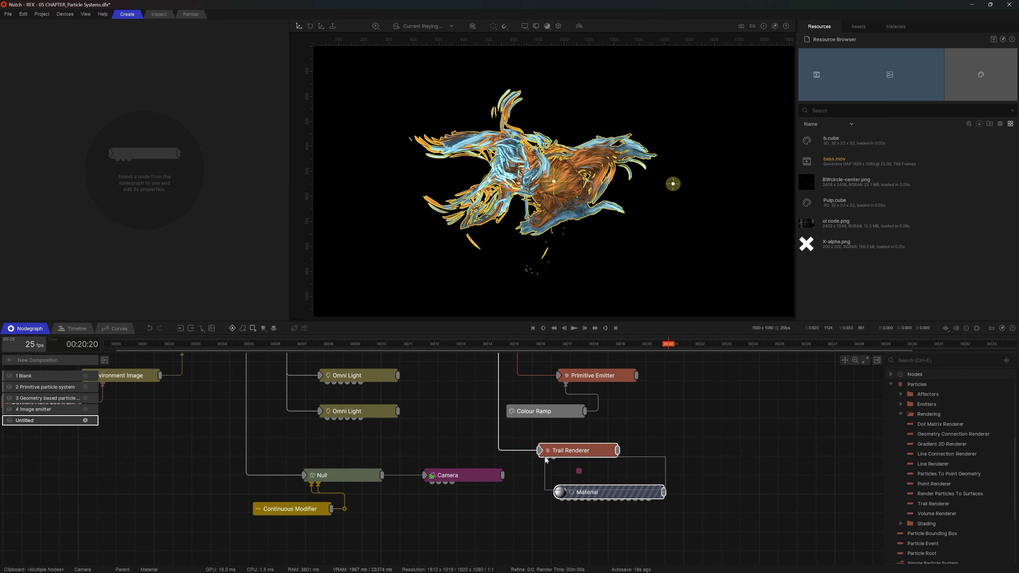
left_click_drag(663, 491, 551, 459)
- Lower the Material's brightness to about 0.88
left_click(613, 489)
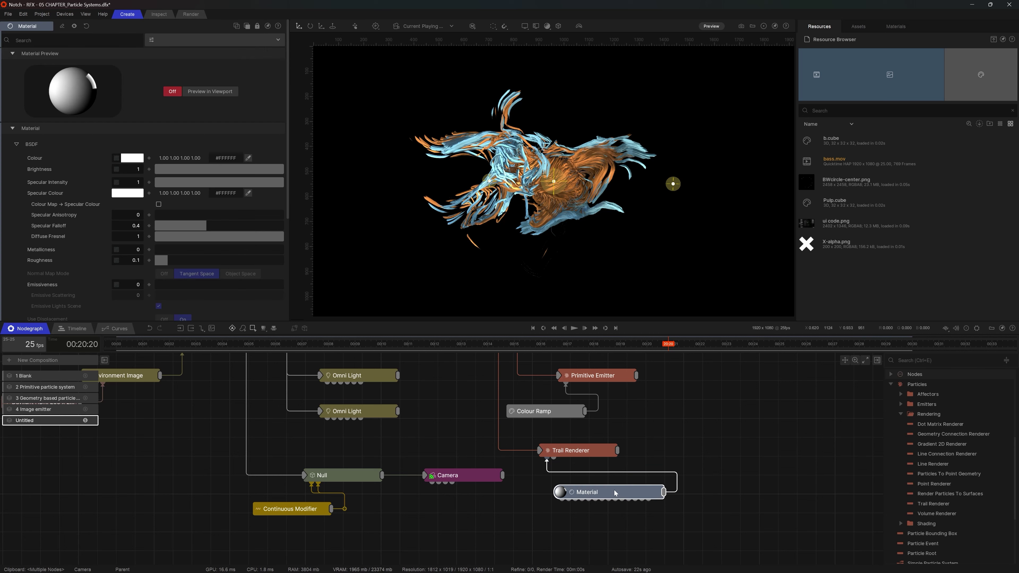
mouse_move(258, 173)
left_mouse_down()
mouse_move(207, 169)
mouse_move(268, 170)
left_mouse_up()
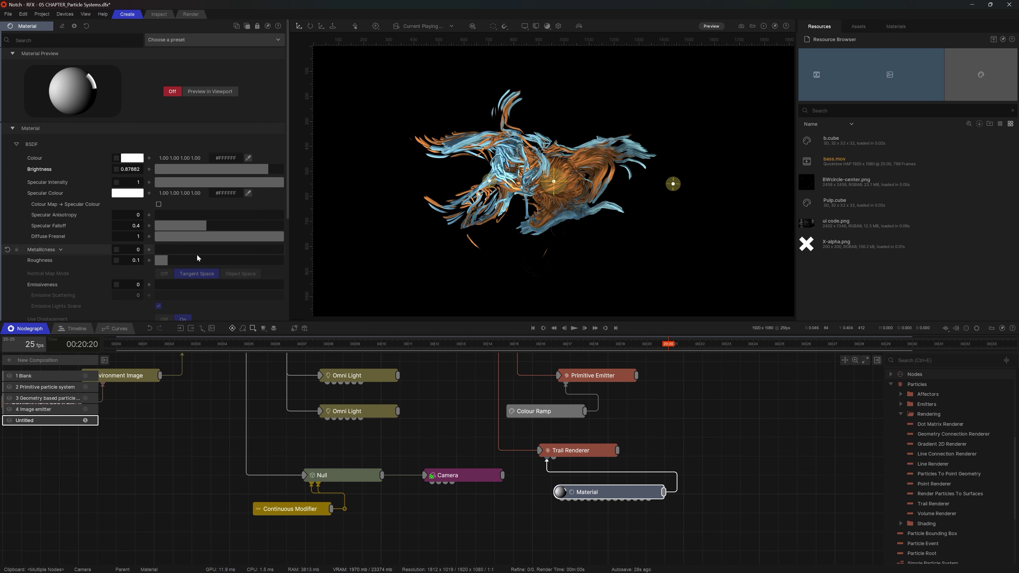
- Raise the Material's roughness to 1 and preview the animation
left_click_drag(172, 260, 291, 261)
key("space")
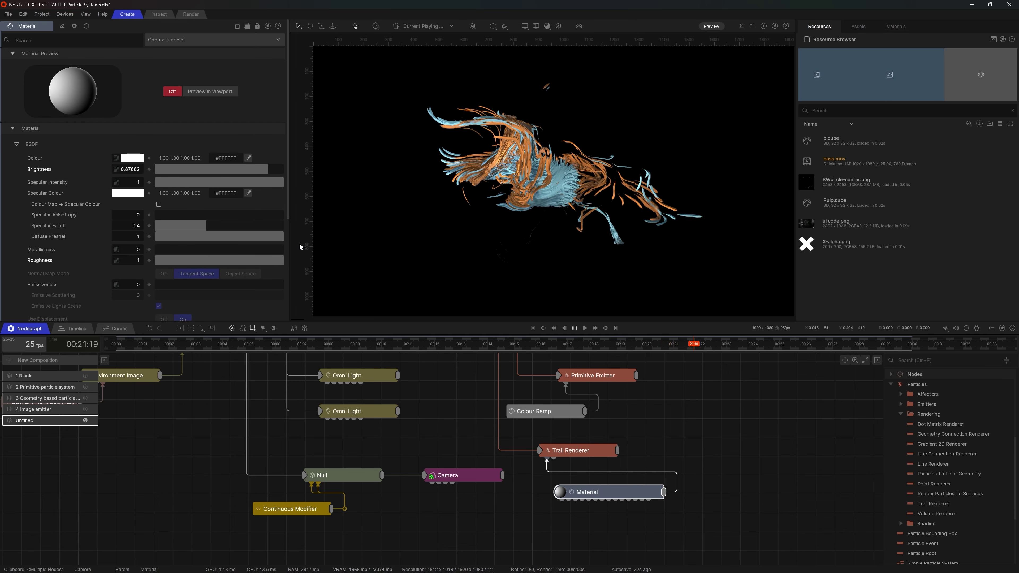
key("space")
- Insert a Time Stretch node between the Root and the Particle Root and lower its speed to about 0.34
scroll(441, 441, "down", 3)
left_click(443, 366)
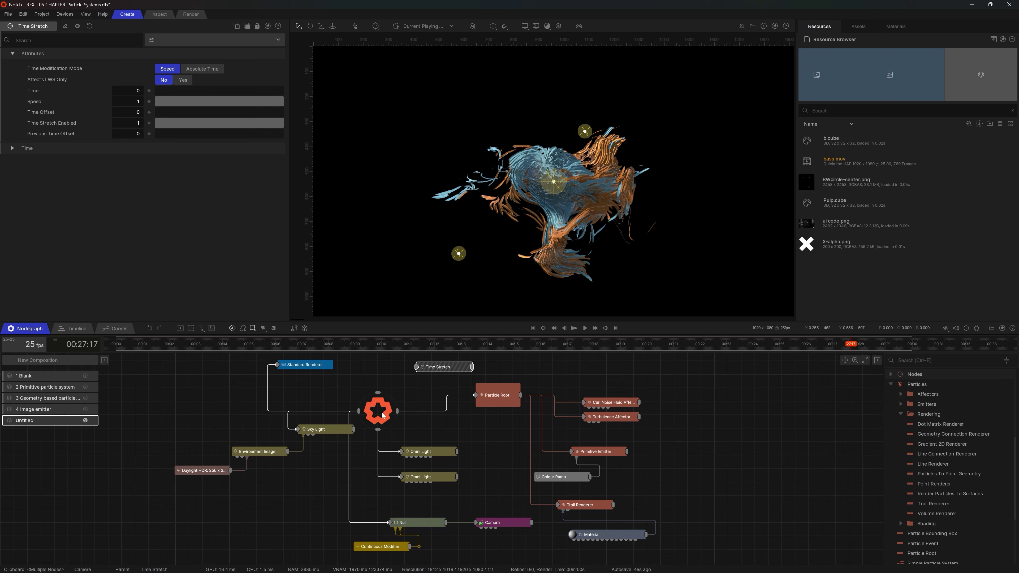
mouse_move(466, 396)
left_mouse_down()
mouse_move(427, 406)
mouse_move(446, 367)
left_mouse_up()
left_click_drag(472, 367, 476, 395)
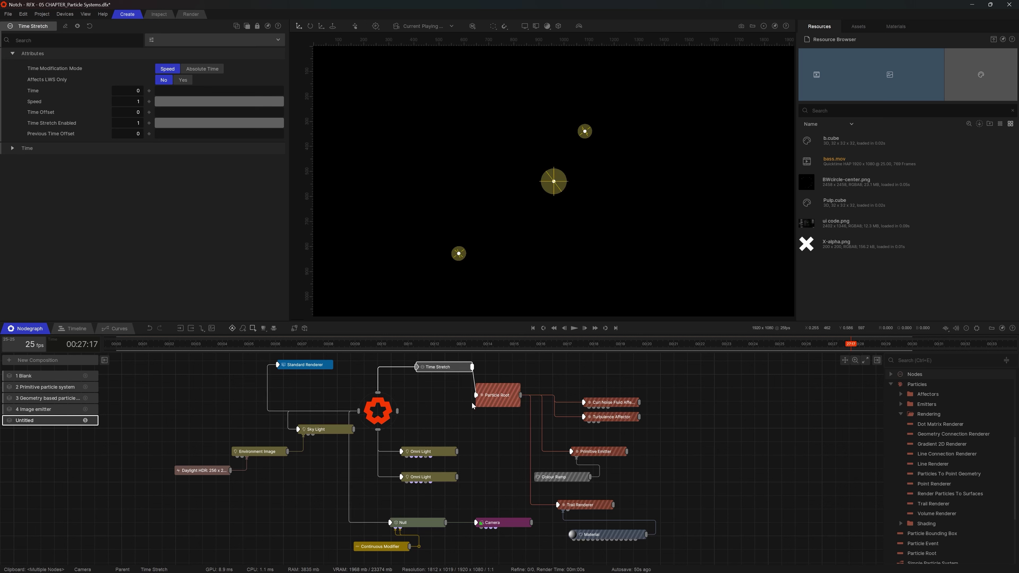
left_click_drag(263, 101, 199, 105)
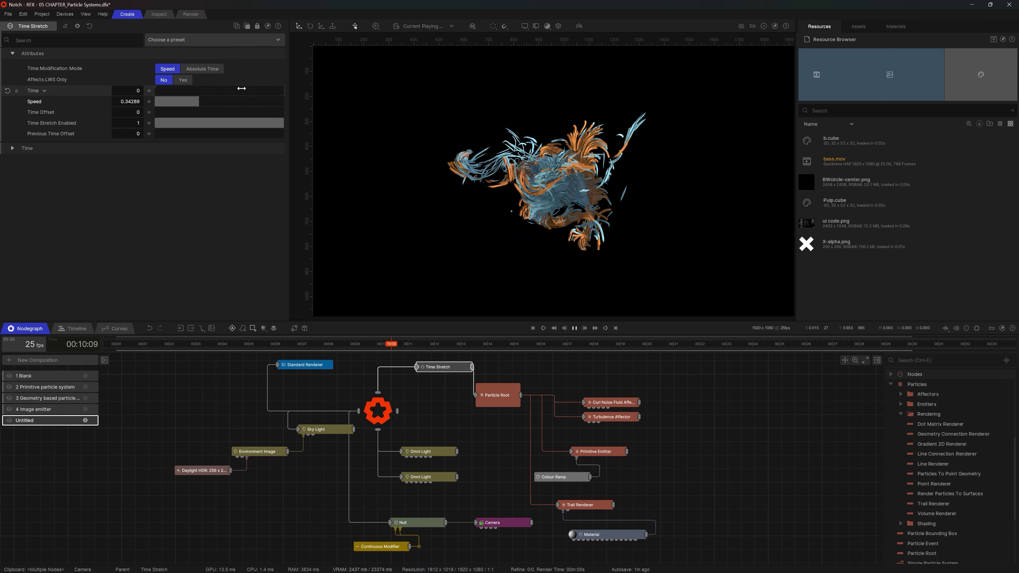
key("space")
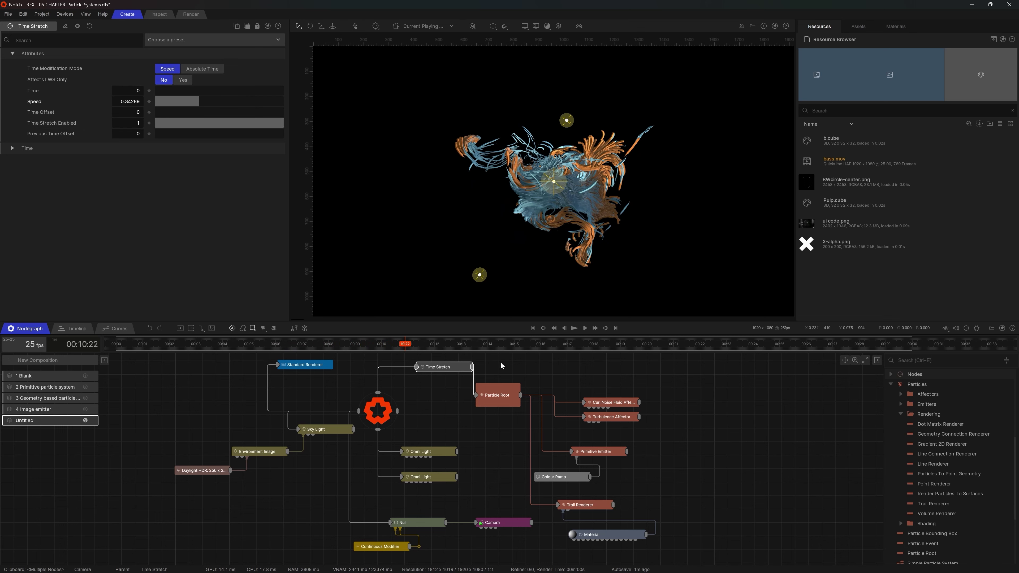
- Move the particle nodes away from the Root and reposition the Time Stretch node to tidy the nodegraph
left_click_drag(638, 515, 525, 540)
left_click_drag(610, 417, 684, 403)
left_click_drag(504, 400, 548, 434)
left_click(457, 371)
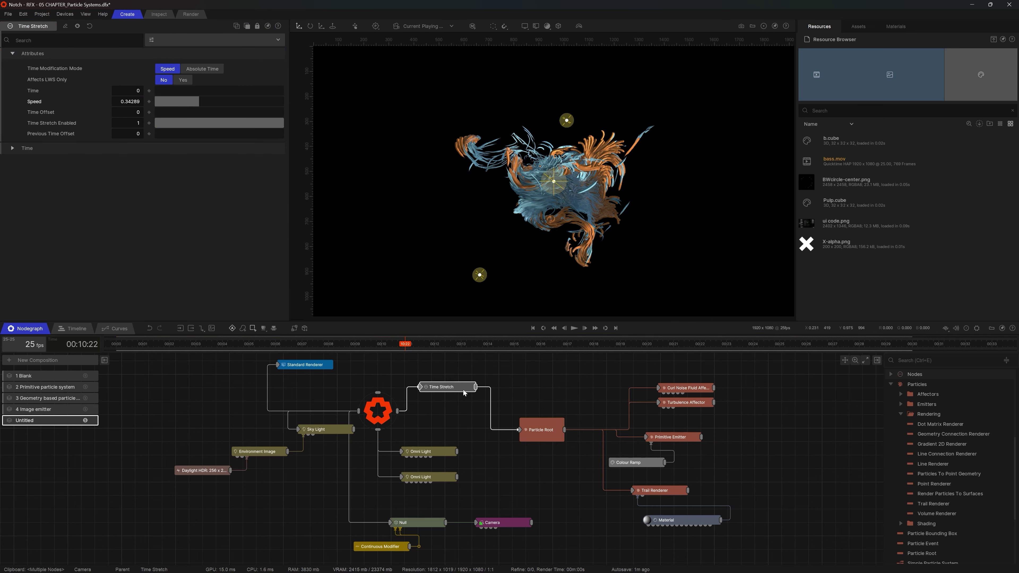
- Add a Simple Scattering lighting node to the Root and enable its depth test
middle_click_drag(463, 389, 489, 405)
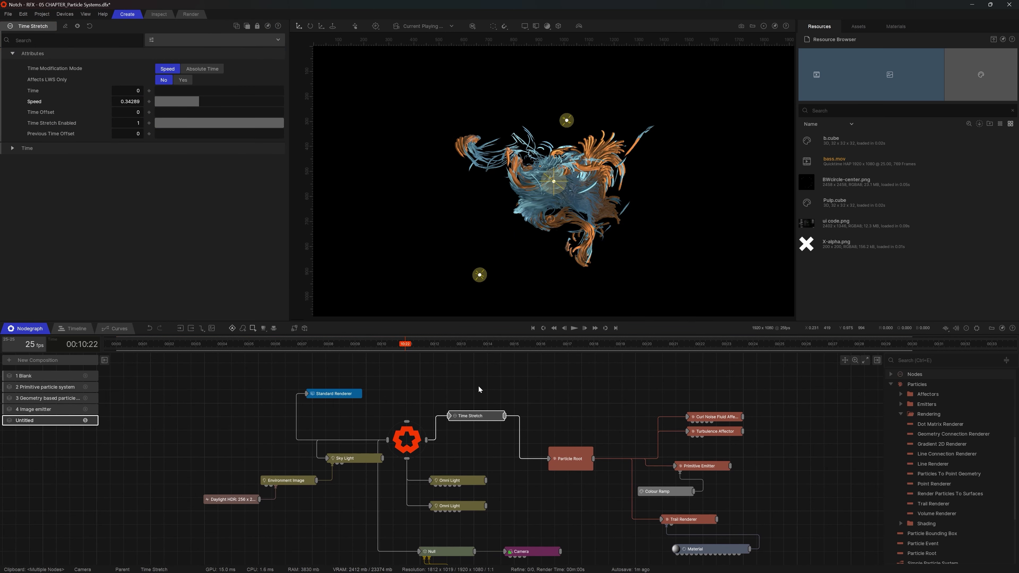
key("Tab")
type("simple")
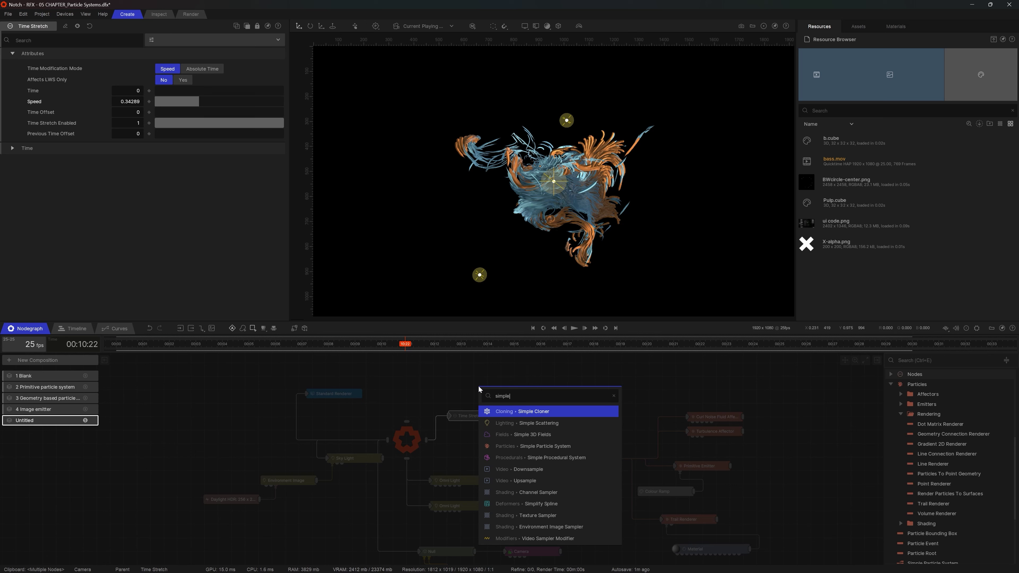
key("Down")
key("Return")
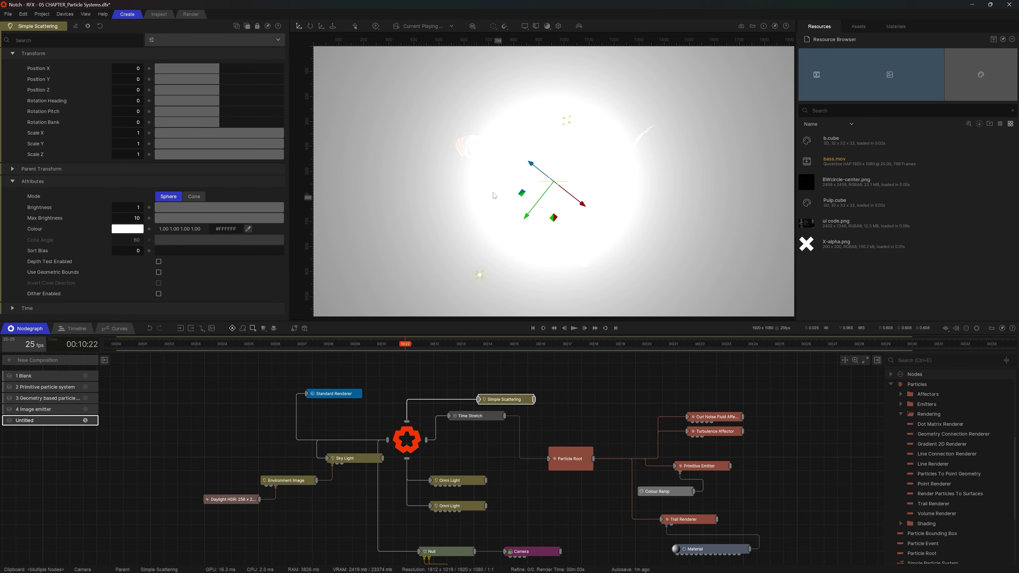
left_click(159, 261)
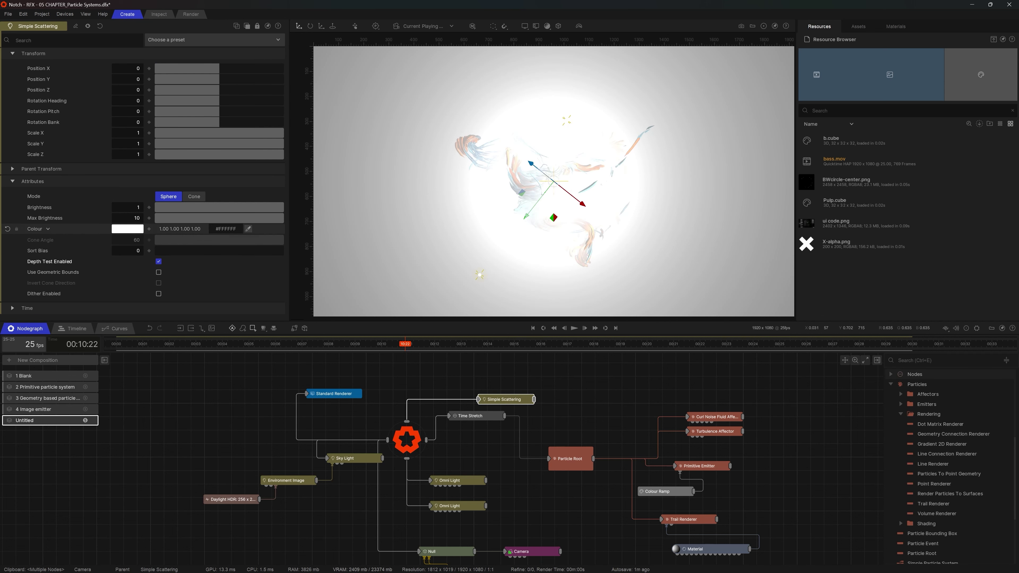
- Lower the Simple Scattering brightness to about 0.07 and set its colour to dark blue #003A64
left_click_drag(261, 209, 166, 211)
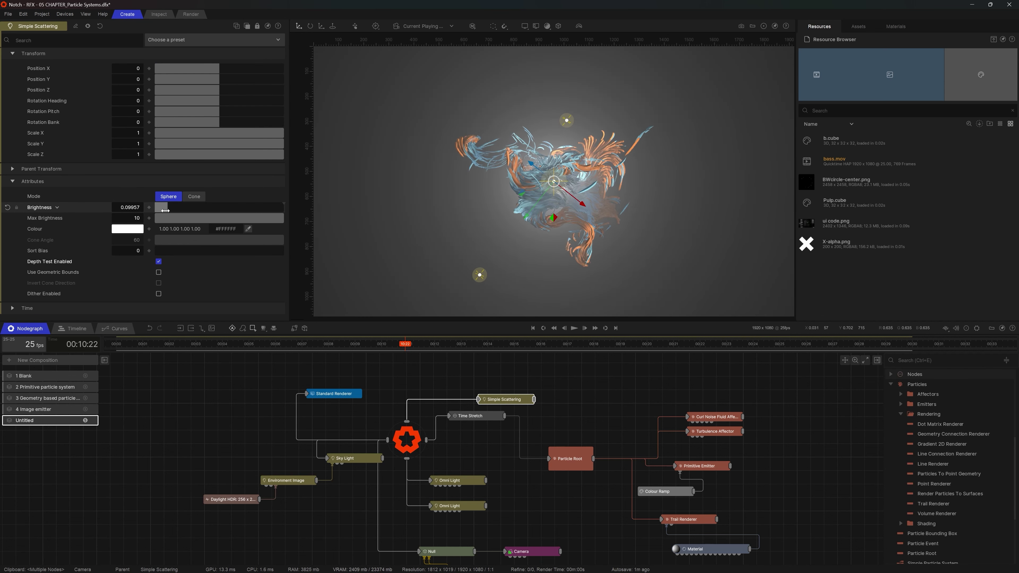
left_click(38, 229)
mouse_move(53, 233)
left_mouse_down()
mouse_move(16, 305)
mouse_move(27, 322)
left_mouse_up()
key("space")
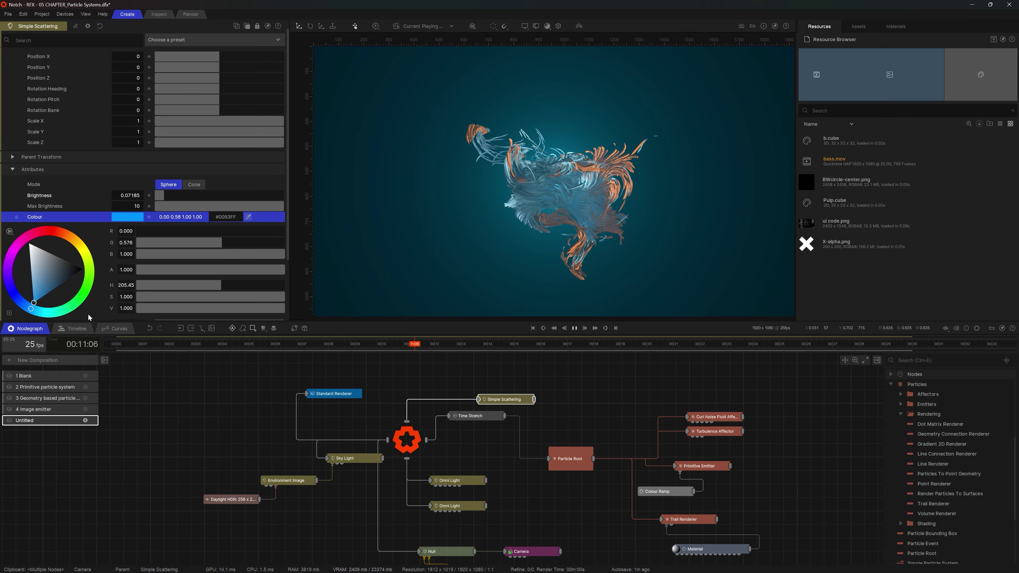
left_click_drag(46, 288, 64, 282)
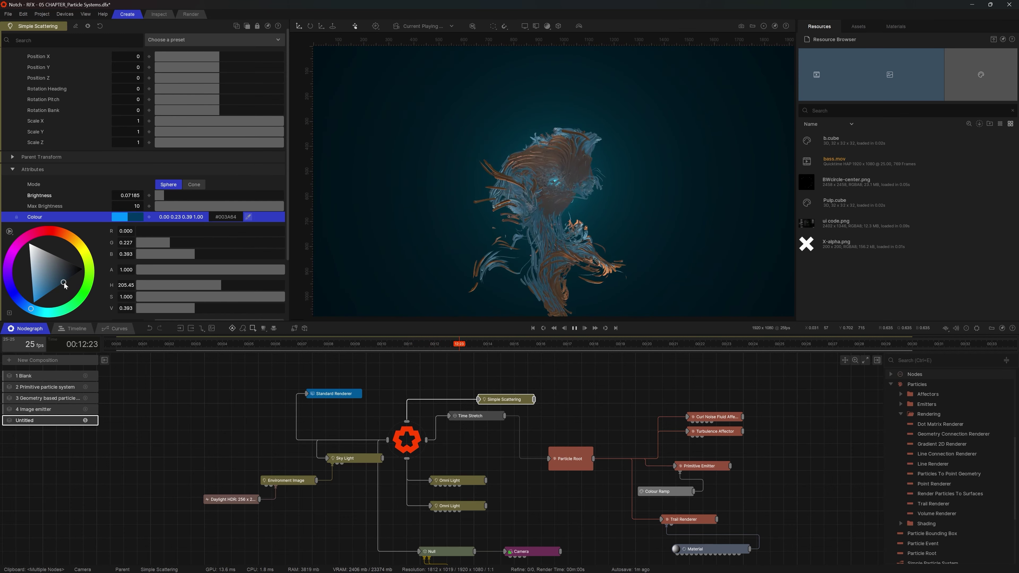
- Move the Simple Scattering node up and add a Glow node connected to the Root
mouse_move(516, 400)
left_mouse_down()
mouse_move(537, 413)
mouse_move(511, 384)
left_mouse_up()
type("glow")
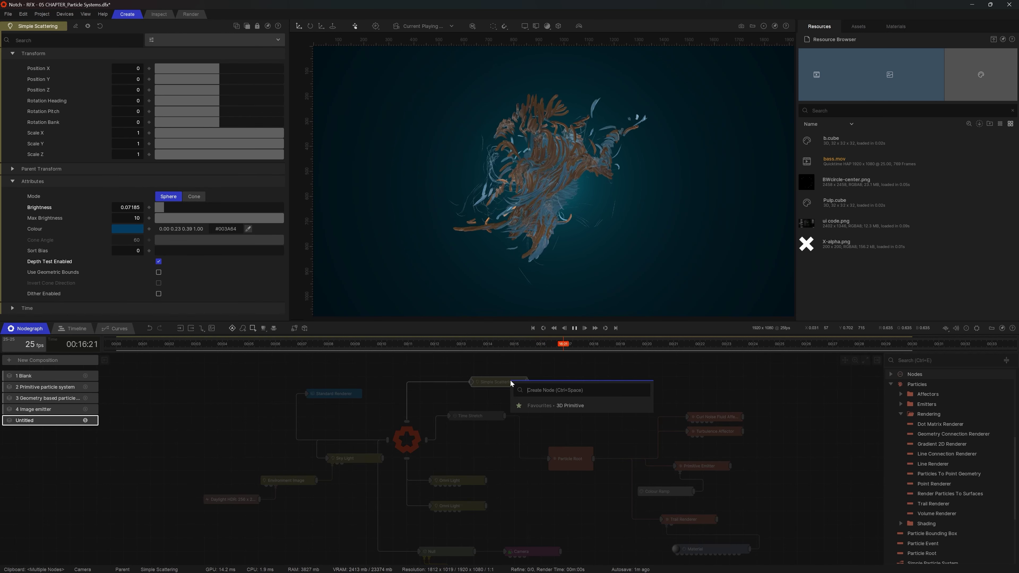
key("Return")
key("space")
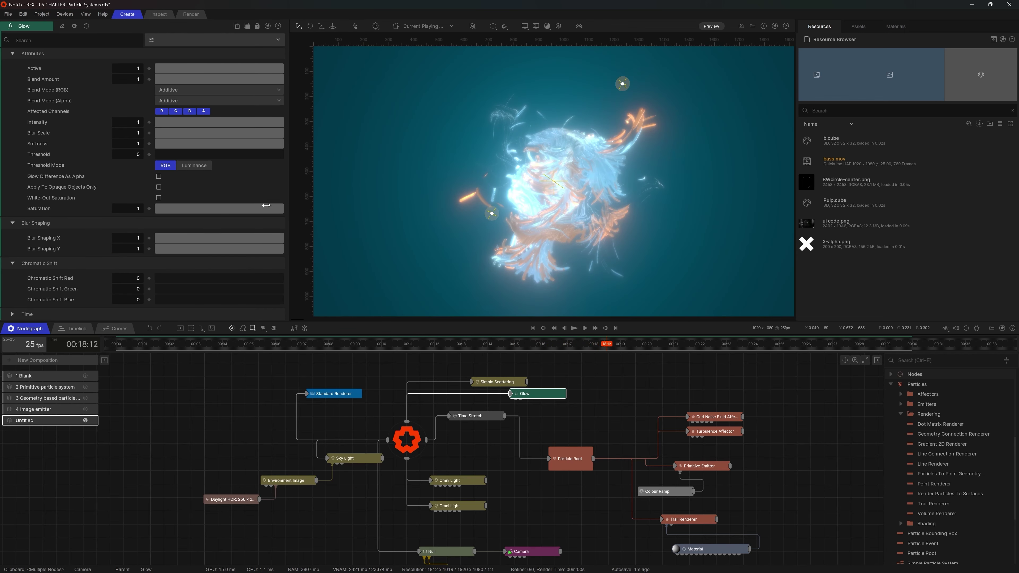
- Set the Glow threshold to about 0.59 and rearrange the Glow and Simple Scattering nodes while previewing the animation
left_click_drag(183, 154, 231, 154)
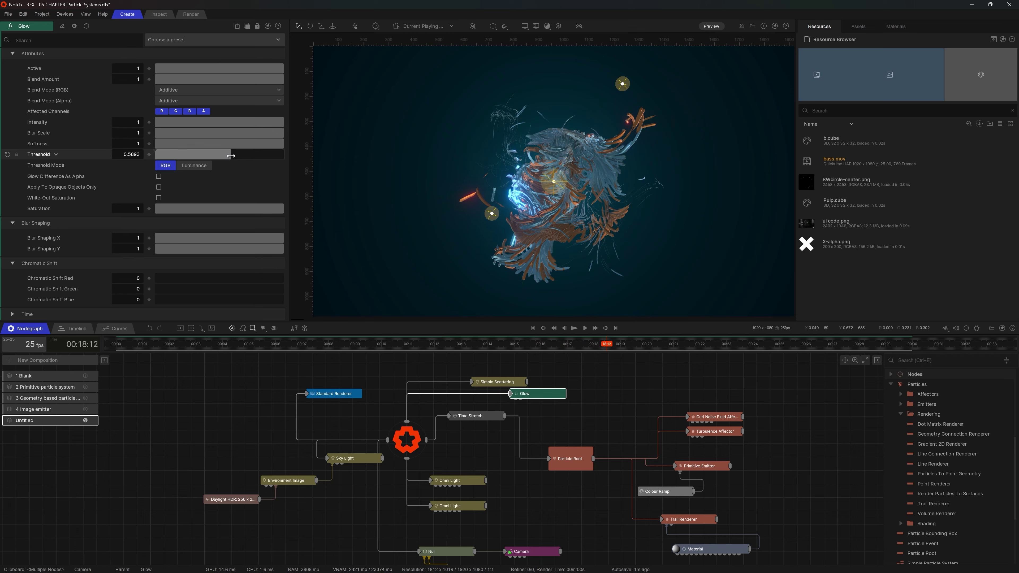
key("space")
mouse_move(505, 381)
left_mouse_down()
mouse_move(515, 365)
mouse_move(510, 383)
left_mouse_up()
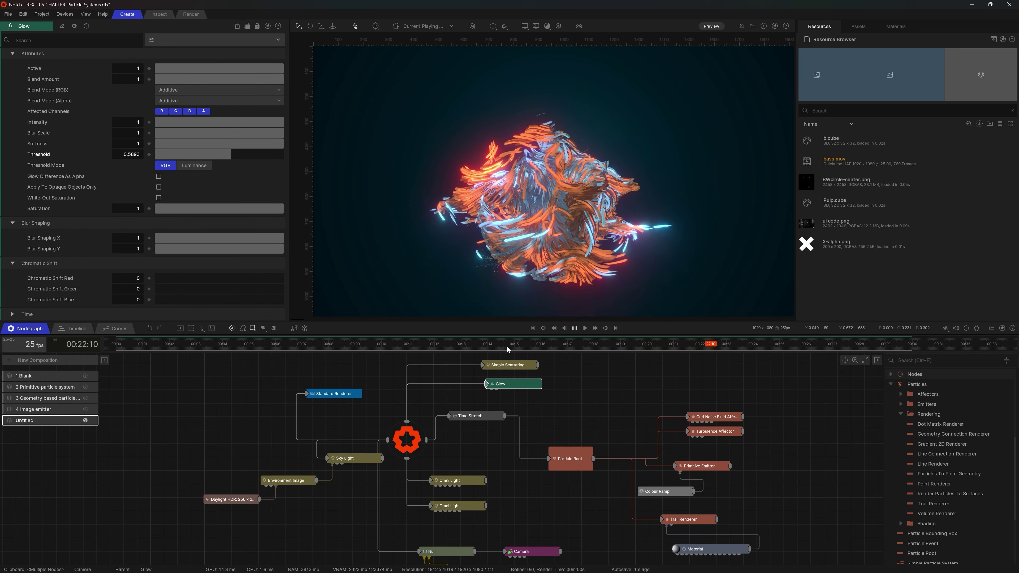
key("space")
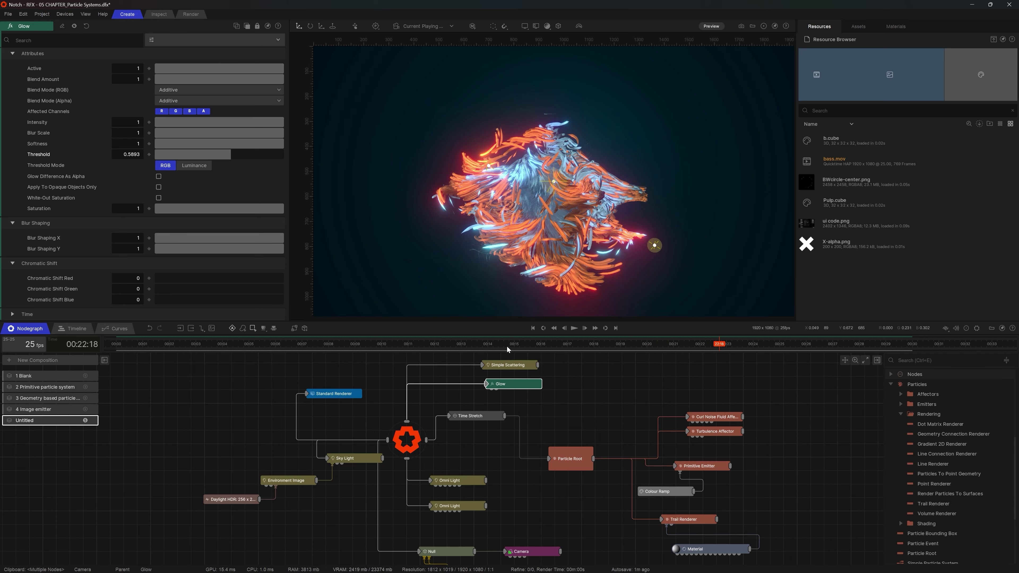
- Add an Apply Colour LUT node from b.cube, connect it to the Root above Simple Scattering and preview it
left_click(871, 143)
left_click_drag(832, 141, 506, 383)
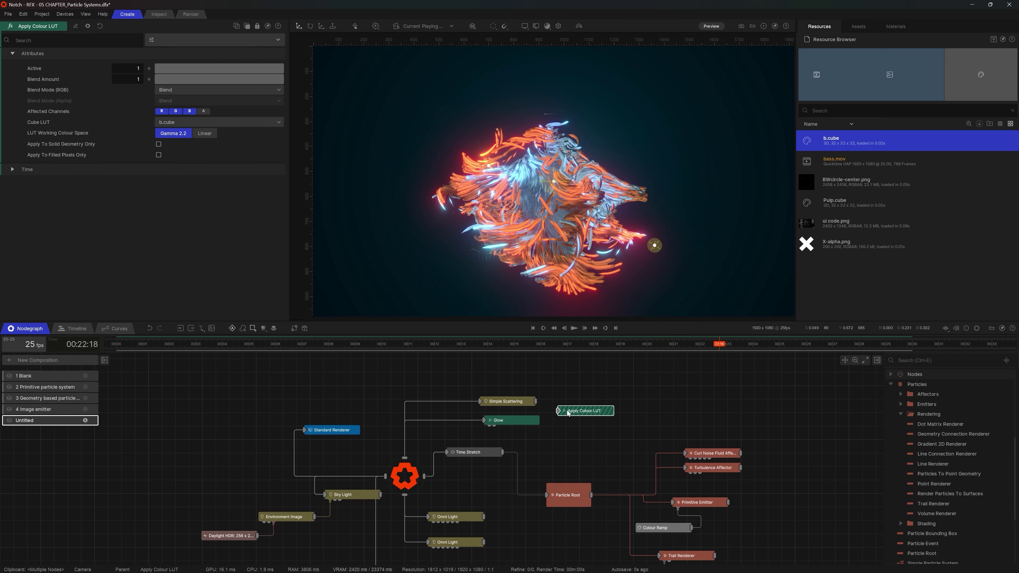
key("space")
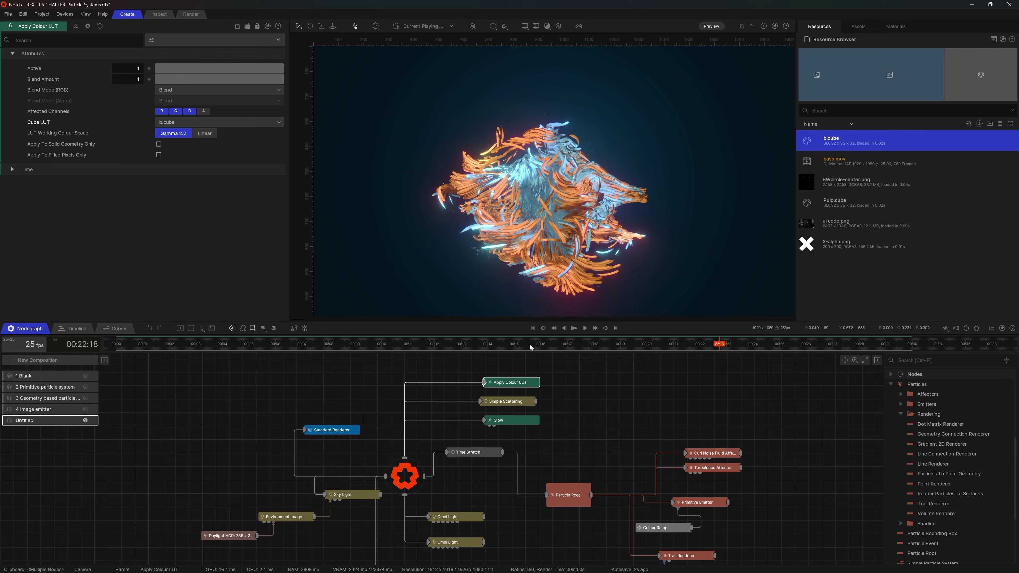
- Switch to File Explorer, select all cube files in the LUTS folder and import them into Notch's resources
key("alt+Tab")
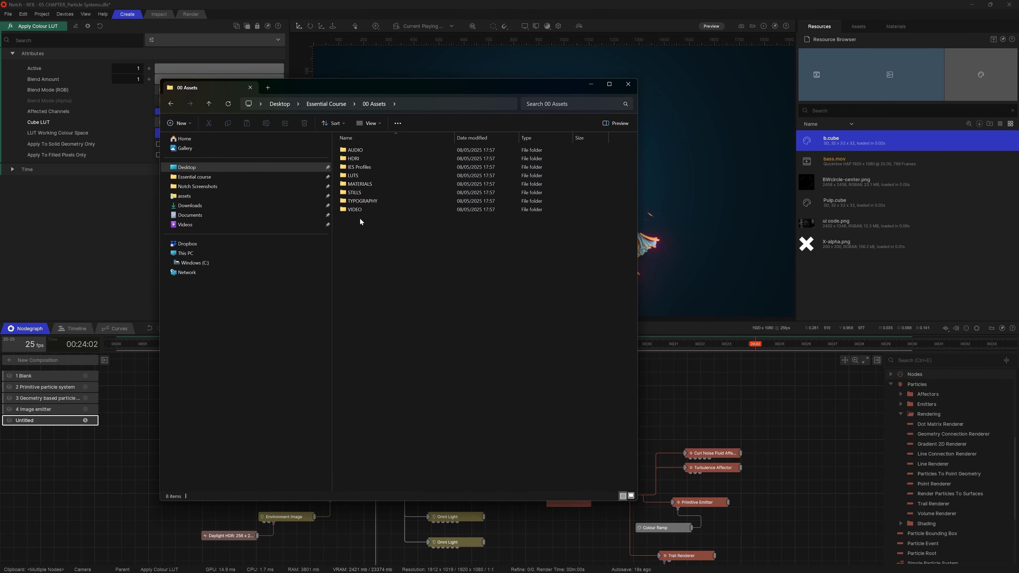
double_click(360, 177)
left_click_drag(363, 278, 372, 147)
left_click_drag(363, 151, 886, 313)
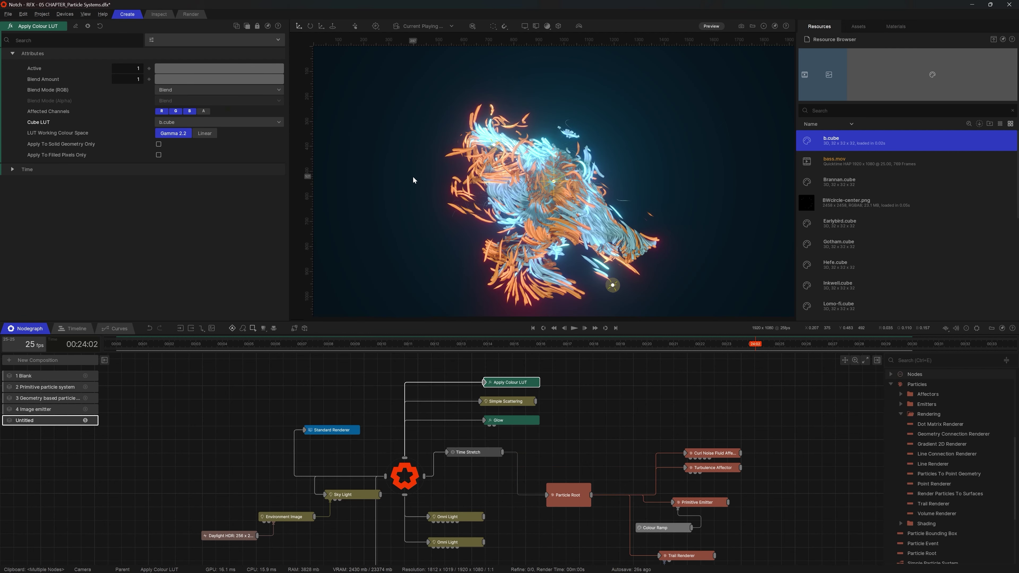
- Return to File Explorer, view BWcircle-center.png from the STILLS folder and import it into Notch's resources
key("alt+Tab")
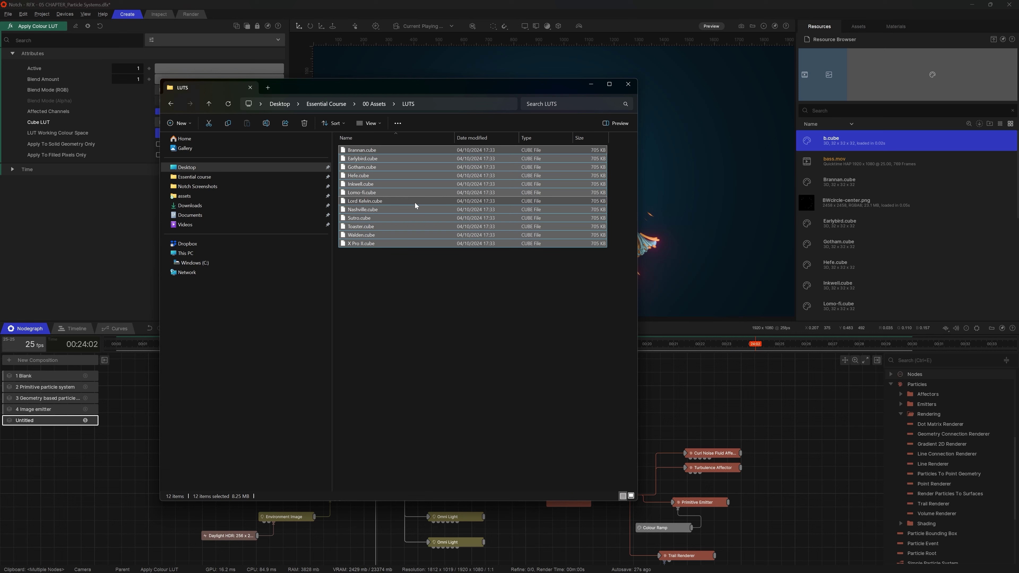
left_click(409, 274)
left_click(374, 105)
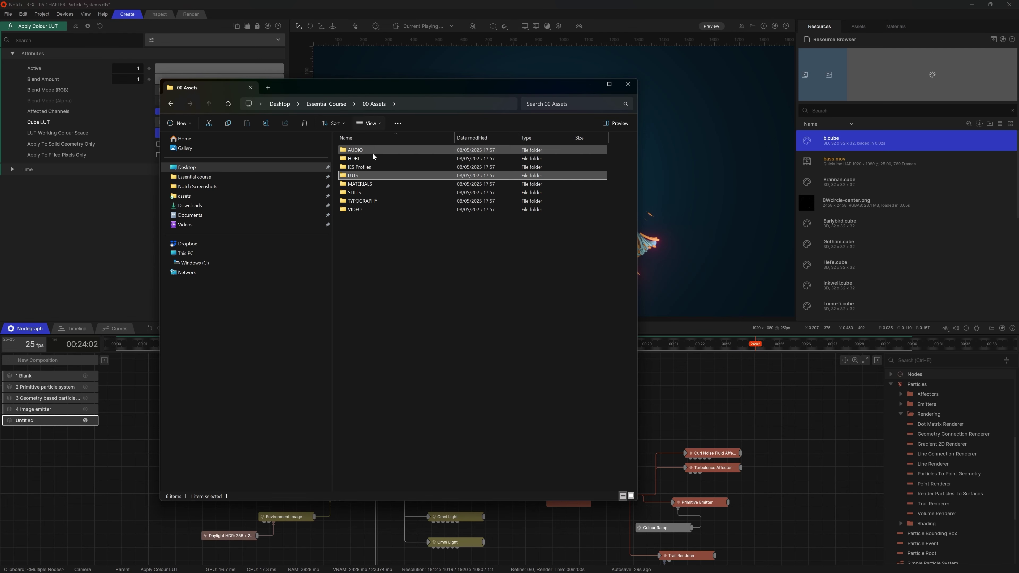
double_click(366, 192)
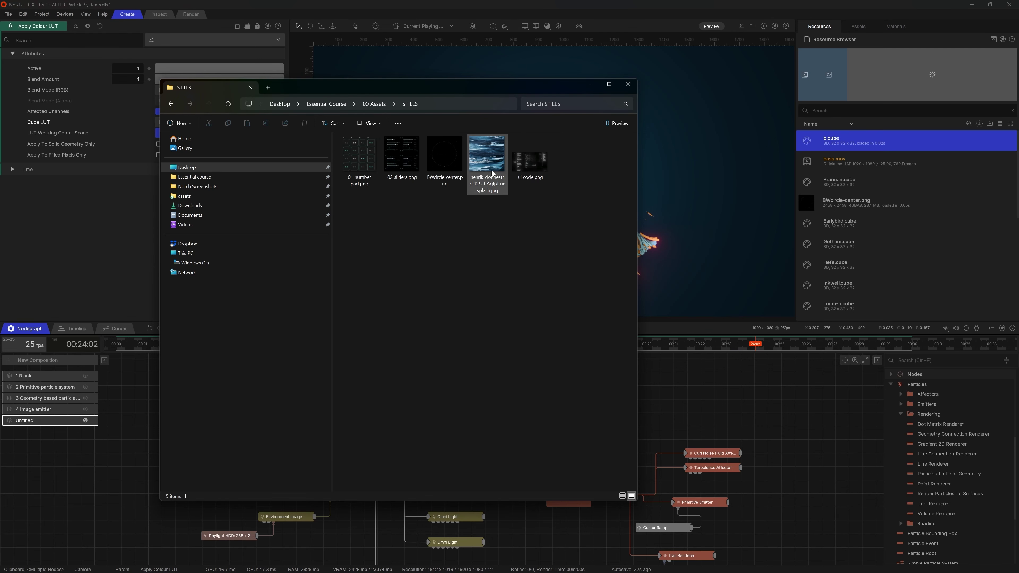
left_click(450, 140)
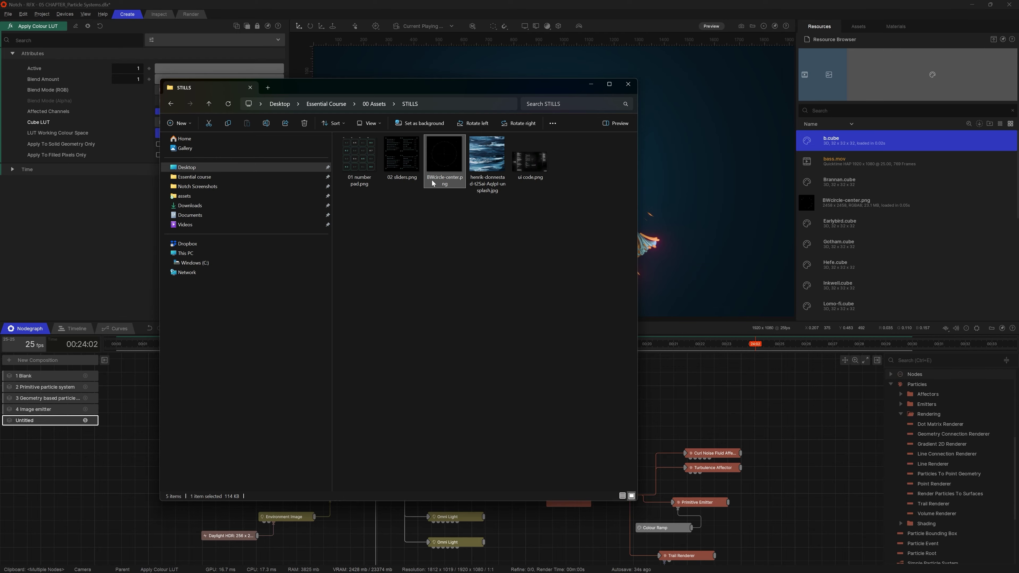
double_click(432, 183)
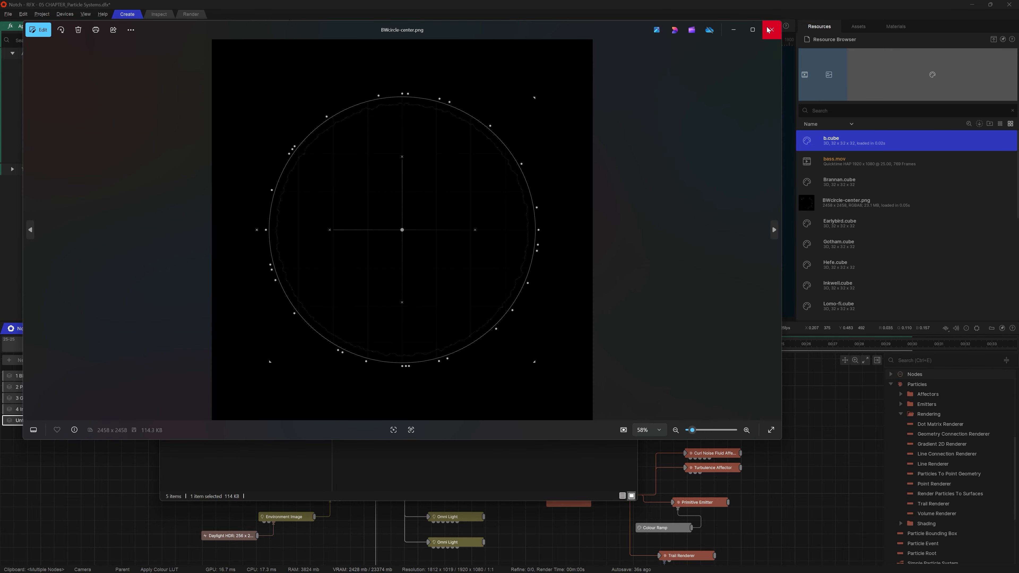
left_click(770, 29)
left_click_drag(881, 264, 880, 263)
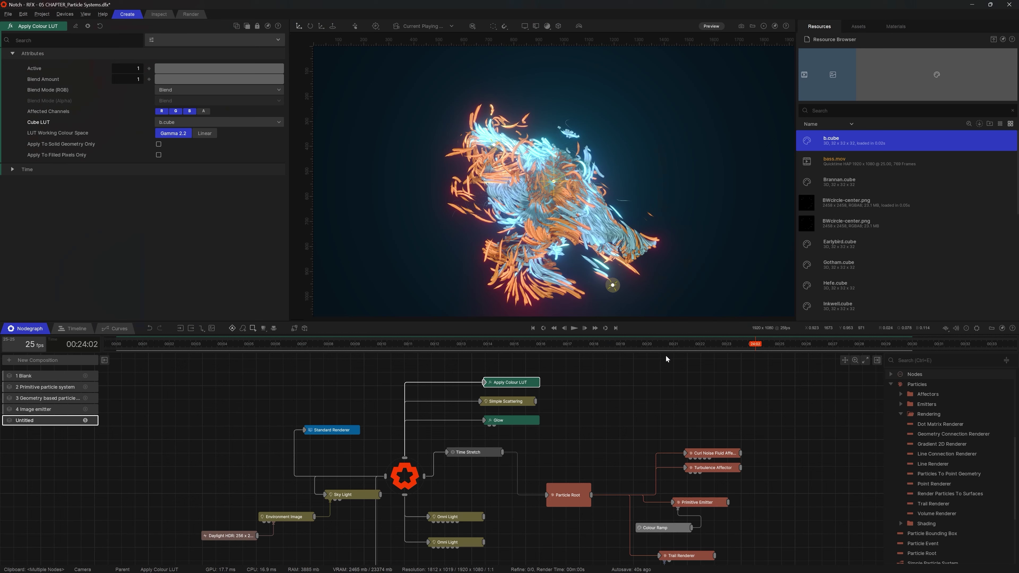
- Try the imported cube files as the Apply Colour LUT node's Cube LUT and set it to Hefe.cube
left_click(623, 397)
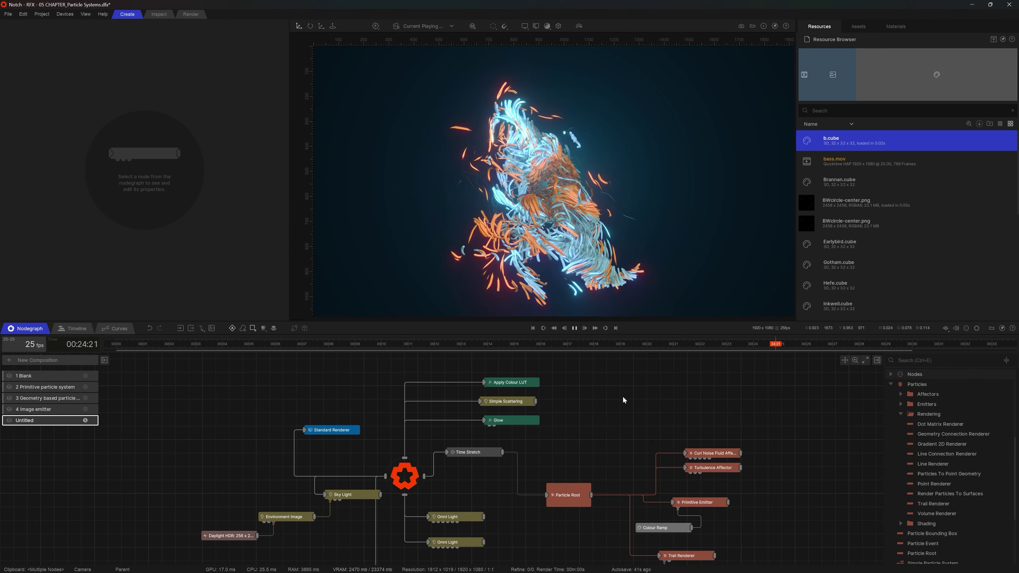
left_click(510, 382)
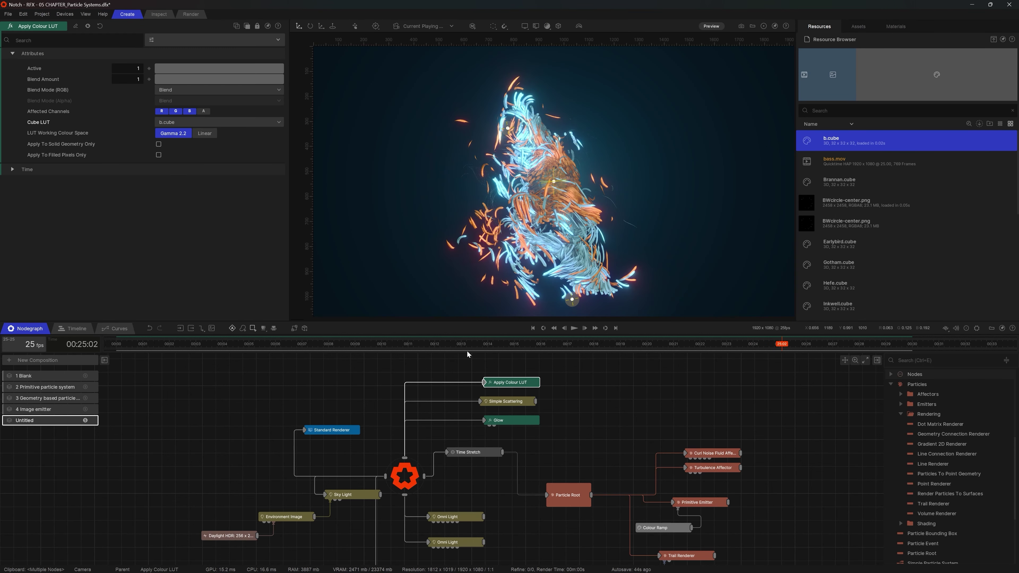
left_click(177, 122)
key("Up")
key("Up")
key("Up")
key("Up")
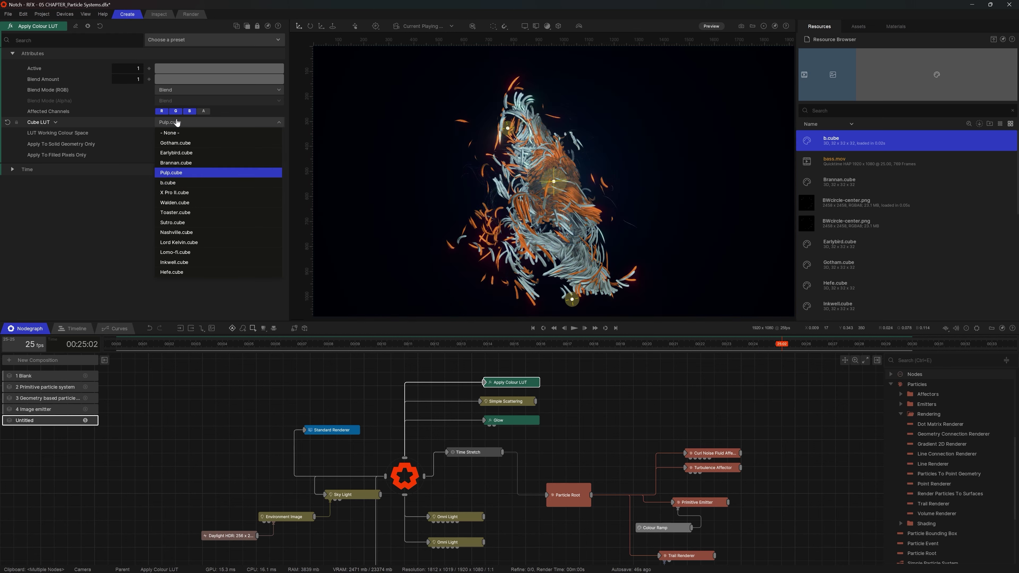
key("Down")
key("Down")
key("Down")
key("Down")
key("Down")
key("Down")
key("Down")
key("Down")
key("Down")
key("Down")
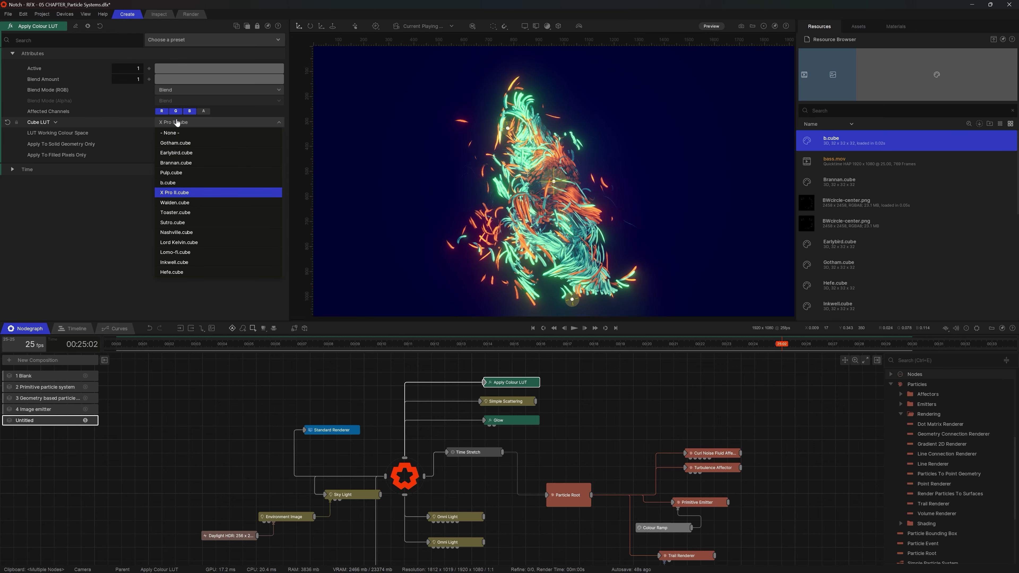
key("Down")
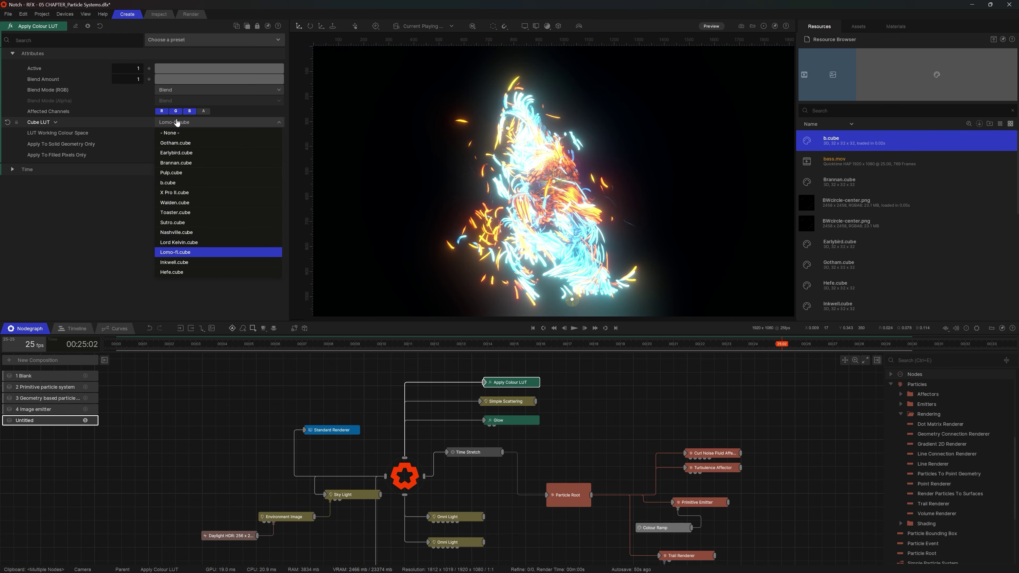
key("Down")
key("Down")
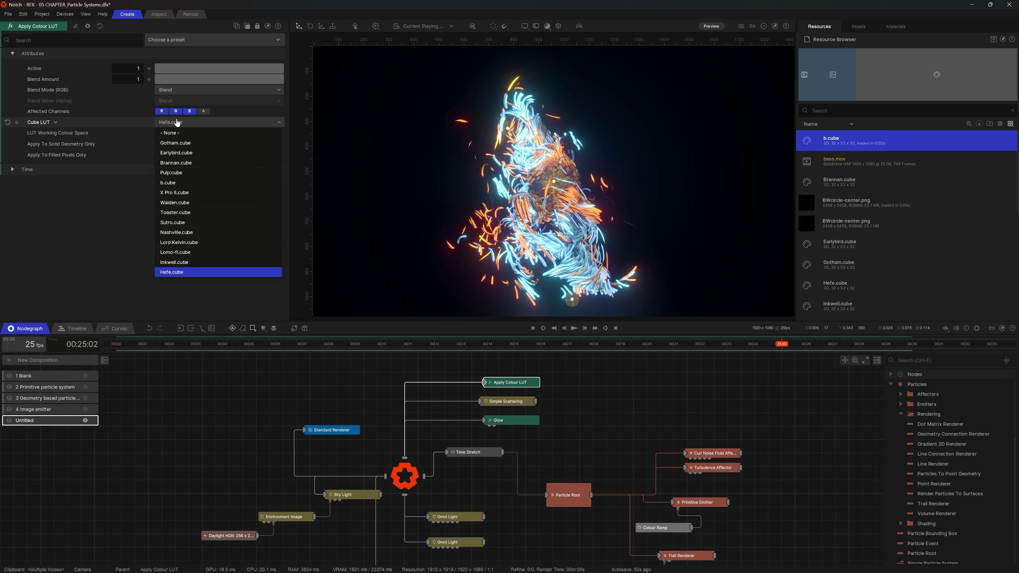
left_click(177, 122)
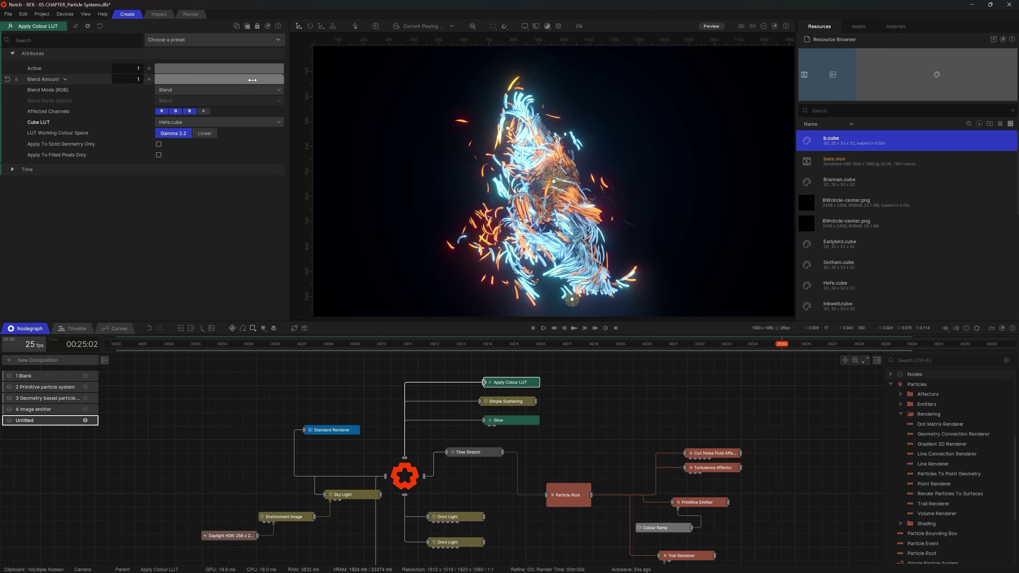
- Set the Apply Colour LUT blend amount to about 0.41 and the Simple Scattering brightness to about 0.19, then preview playback
left_click_drag(257, 80, 233, 79)
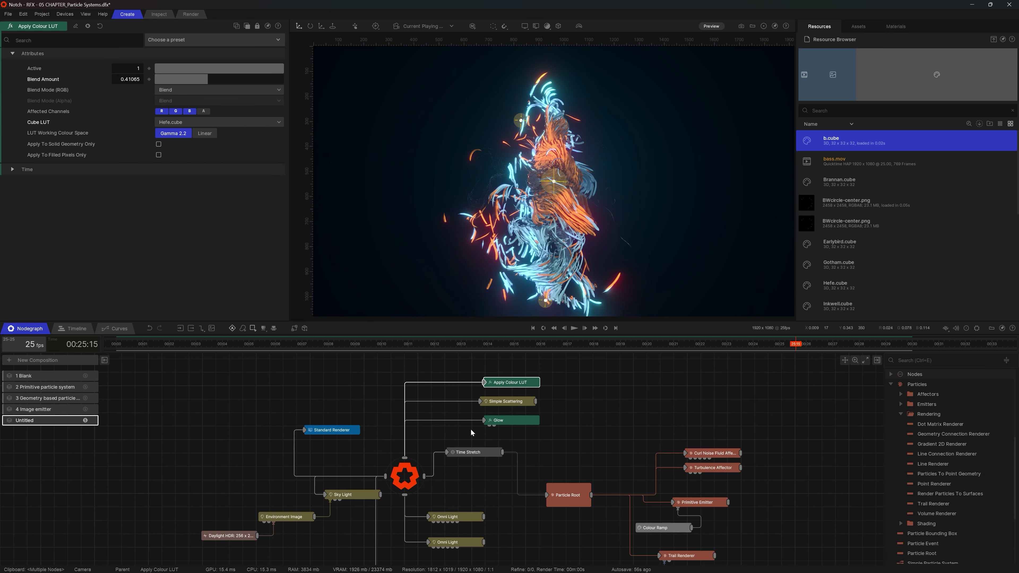
left_click(492, 401)
left_click_drag(160, 207, 184, 206)
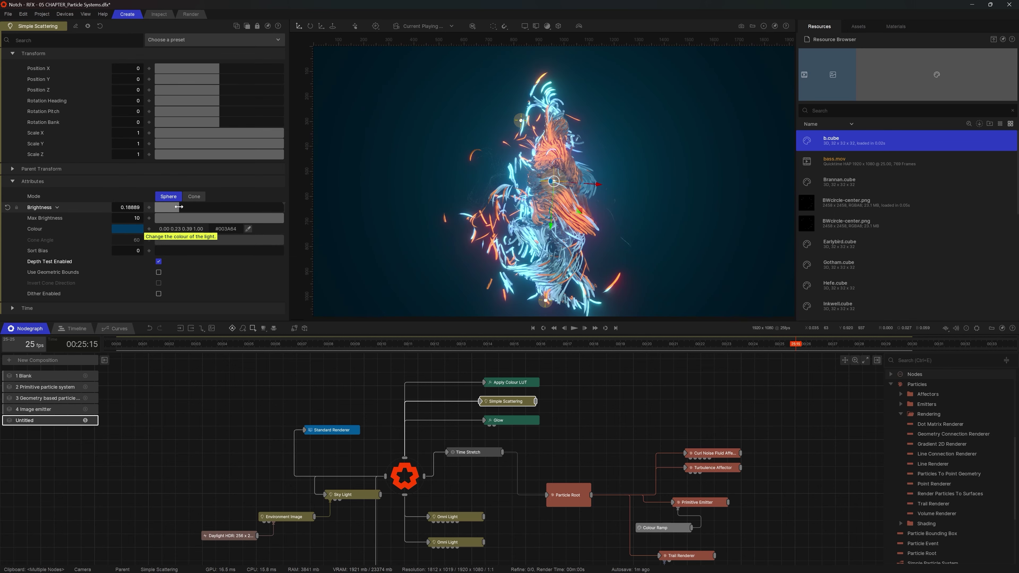
left_click(598, 390)
key("space")
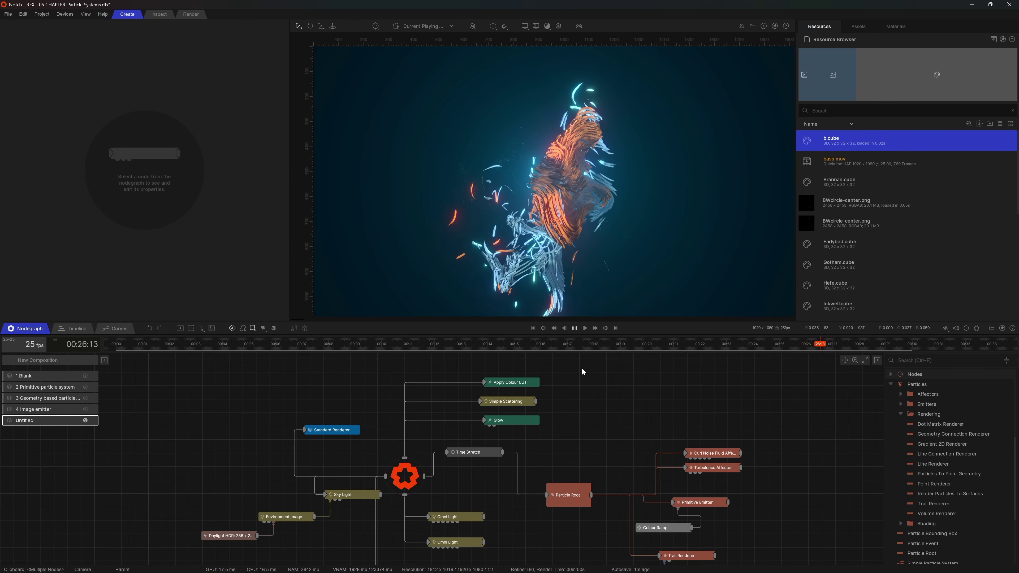
key("space")
- Add an Image Plane node connected to the Camera and set its Position Z to about 3.57
middle_click_drag(528, 537, 476, 424)
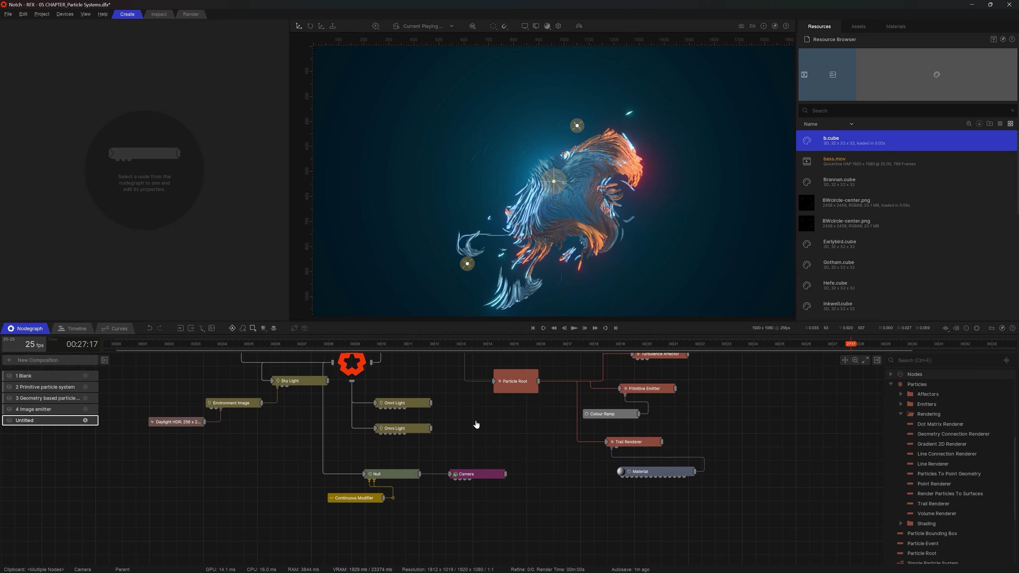
scroll(490, 449, "up", 2)
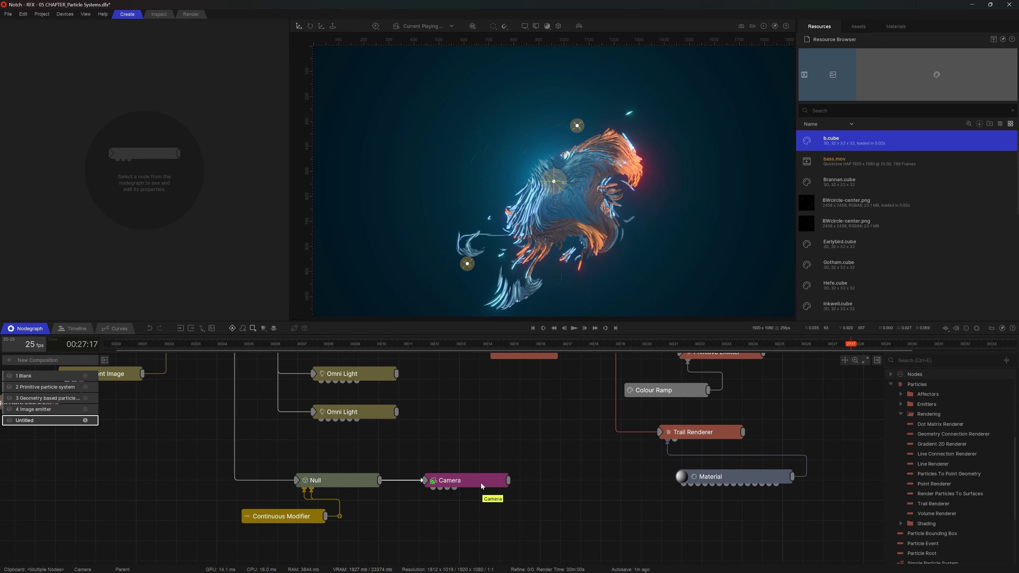
right_click(540, 476)
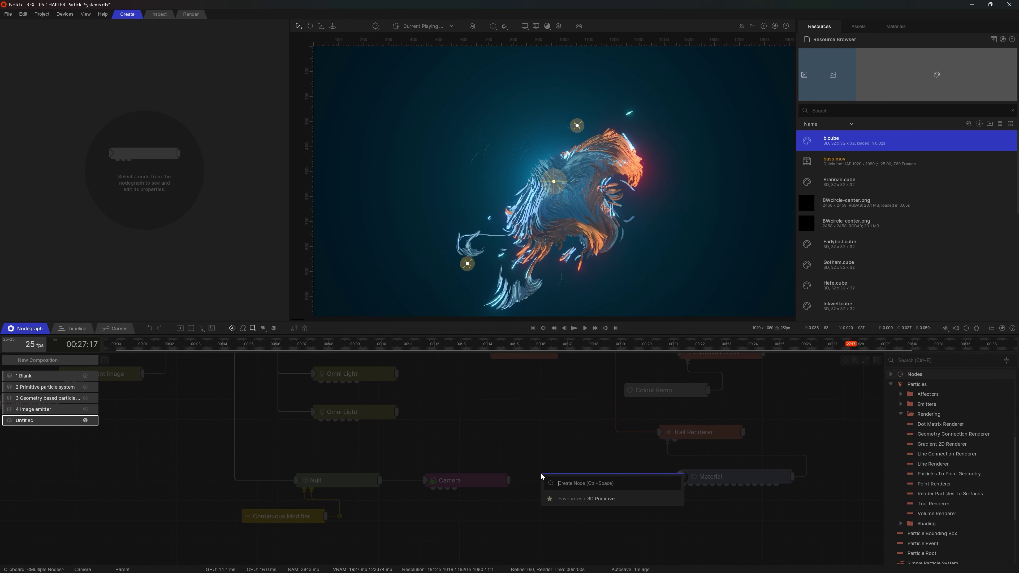
type("image ")
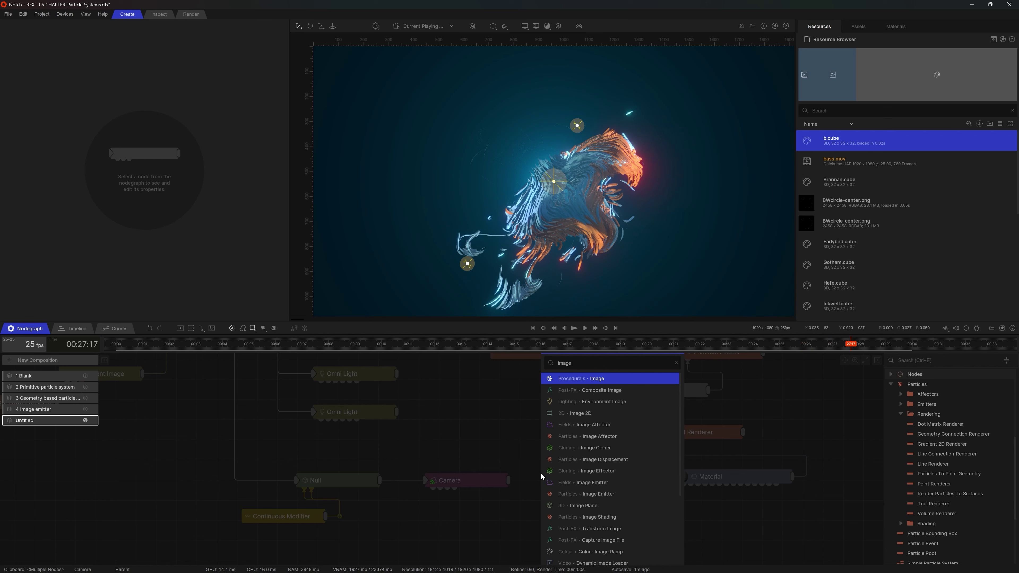
type("pla")
key("Down")
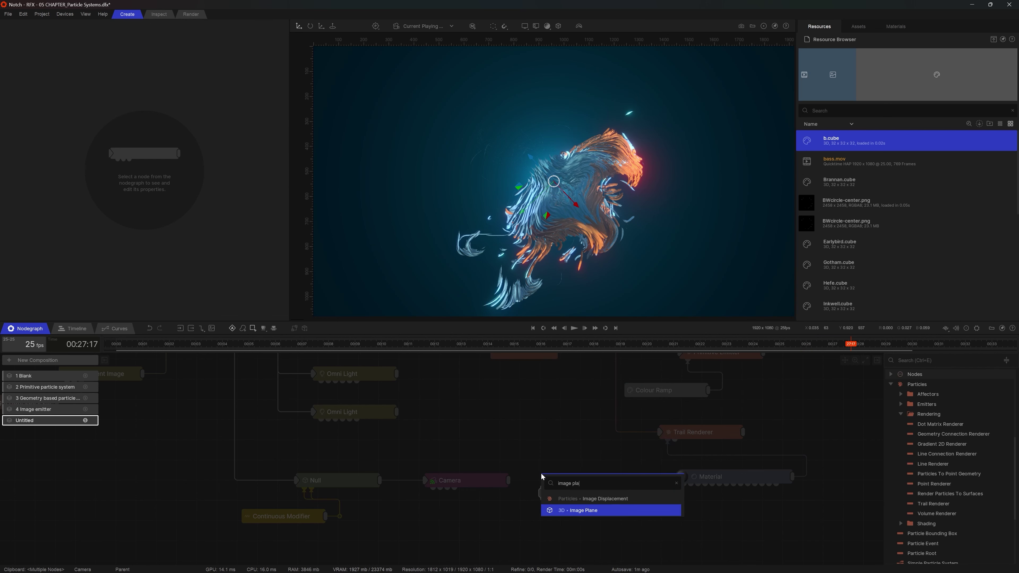
key("Return")
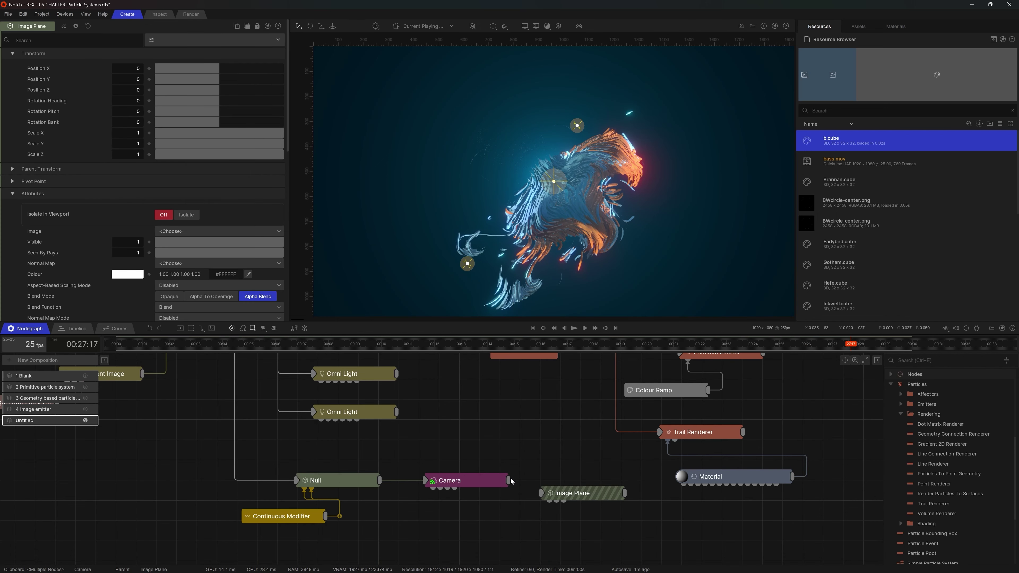
left_click_drag(511, 477, 542, 492)
left_click_drag(216, 90, 242, 92)
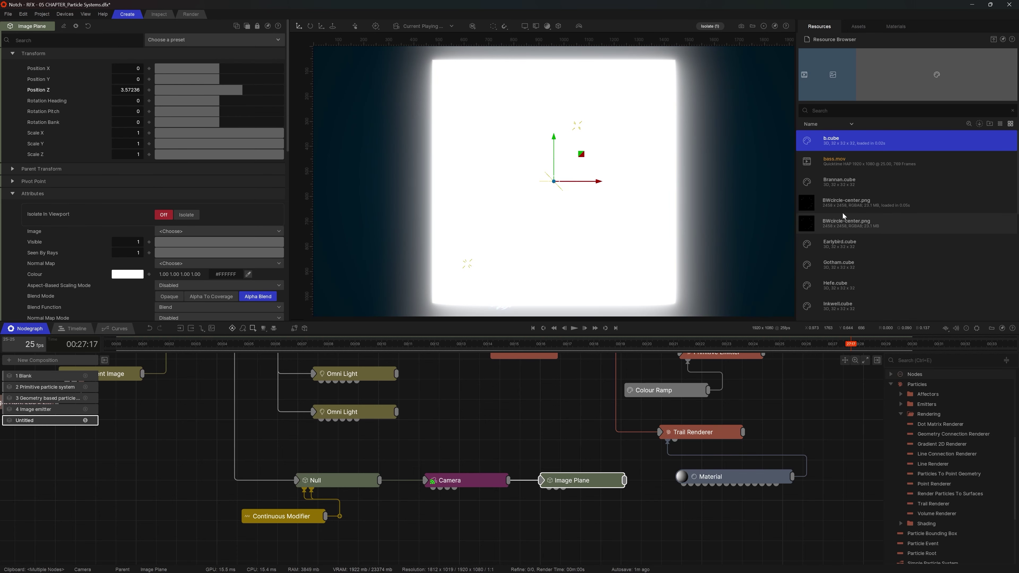
- Load BWcircle-center.png from the resources as the Image Plane's image and set its Blend Function to Add
left_click(810, 204)
left_click_drag(853, 208, 553, 494)
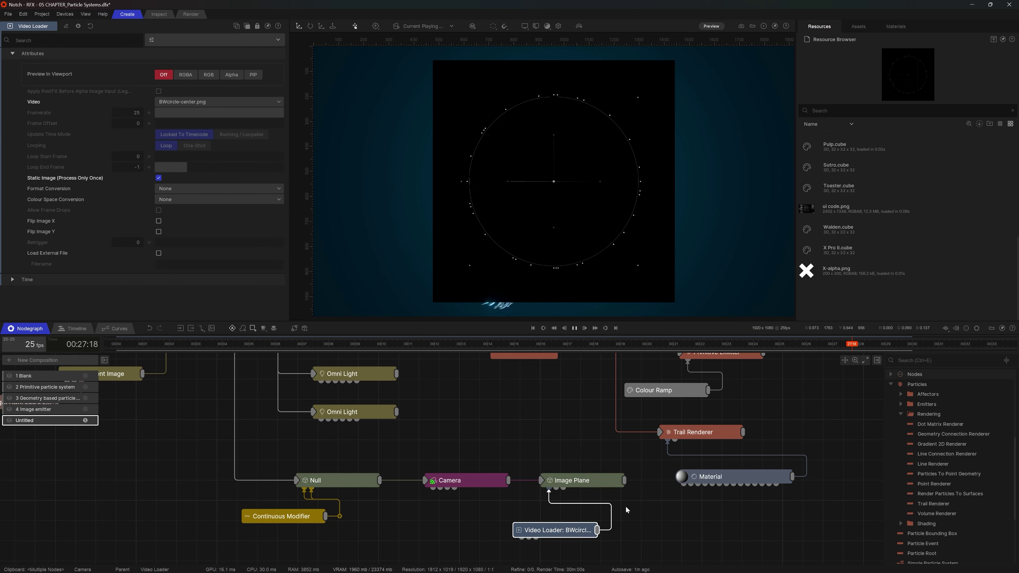
left_click(586, 478)
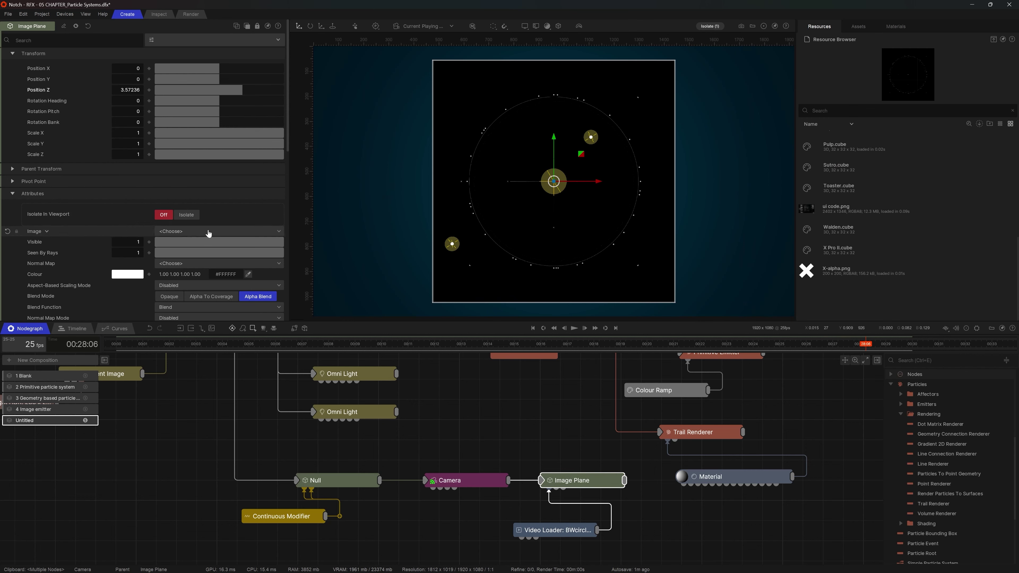
scroll(201, 236, "down", 2)
left_click(183, 267)
left_click(192, 188)
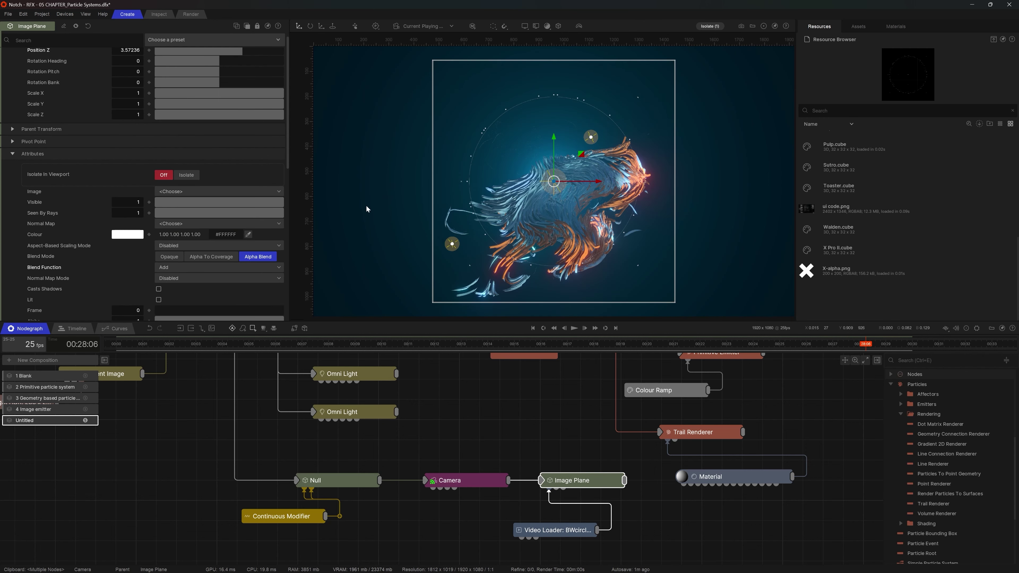
- Scale the circle image plane uniformly to about 1.52 and preview the composition
key("r")
left_click_drag(555, 183, 620, 211)
left_click(561, 398)
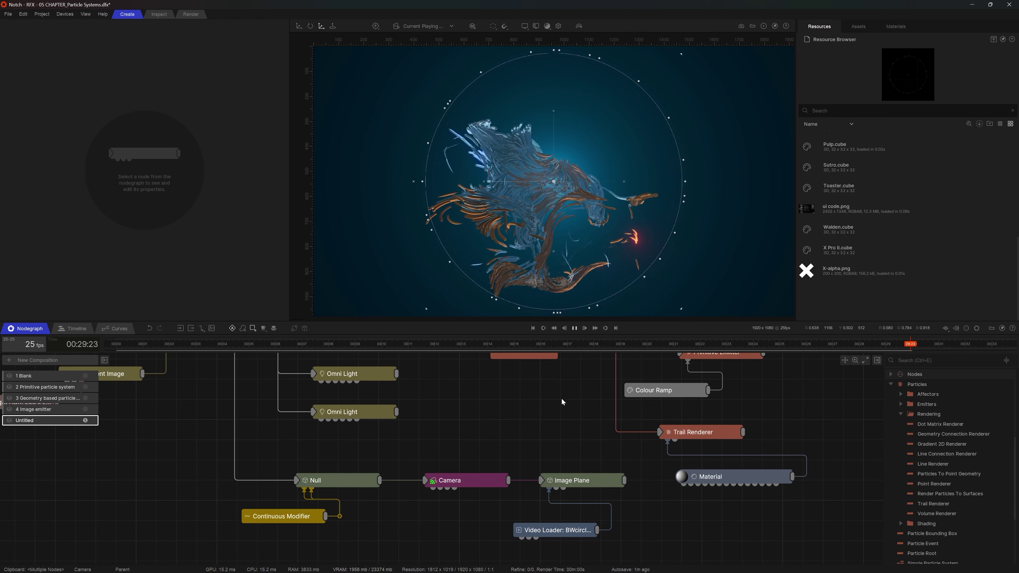
key("space")
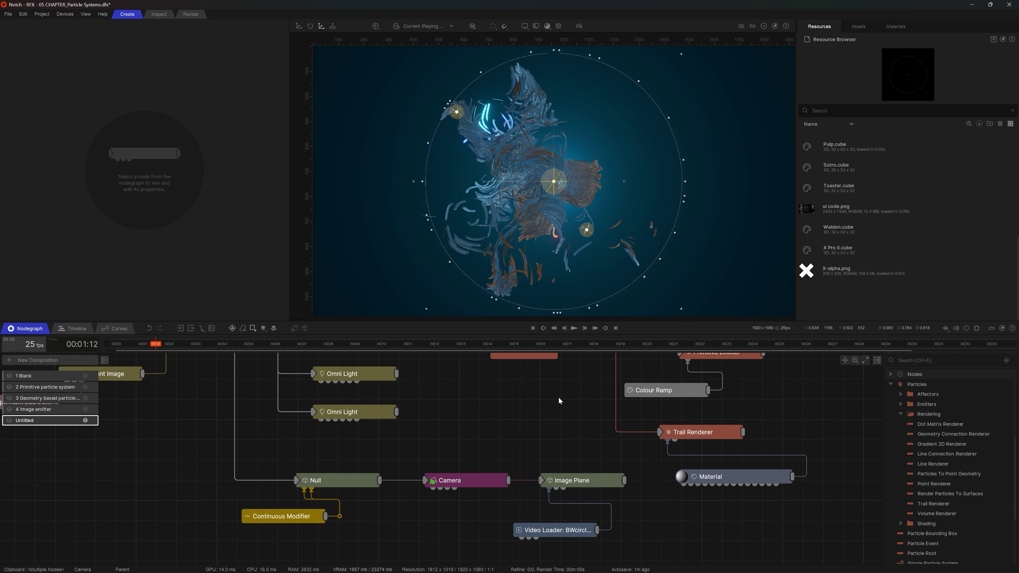
key("space")
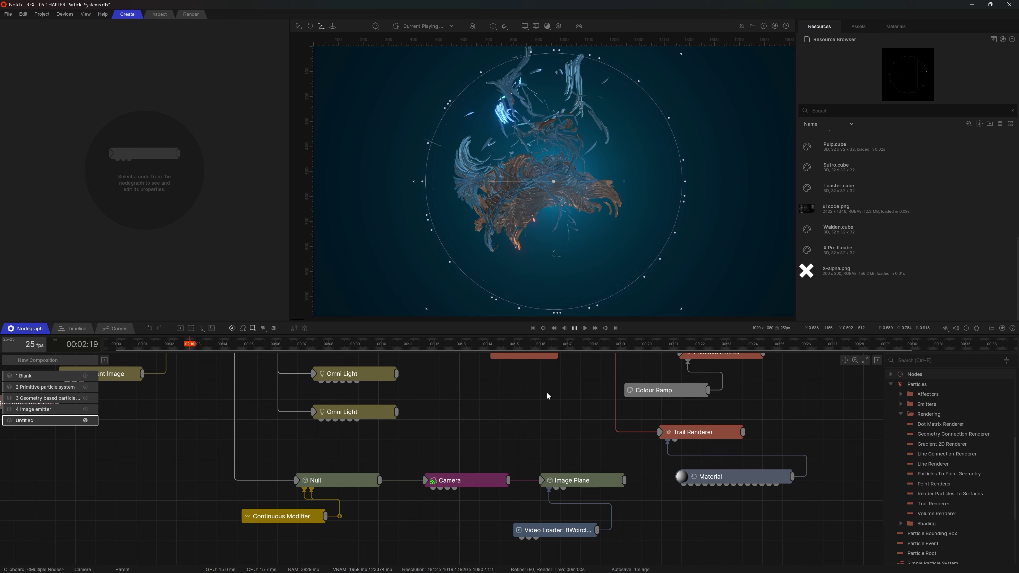
key("space")
- Duplicate the Image Plane node, connect the copy to the Camera and load ui code.png as its image
middle_click_drag(547, 397, 488, 350)
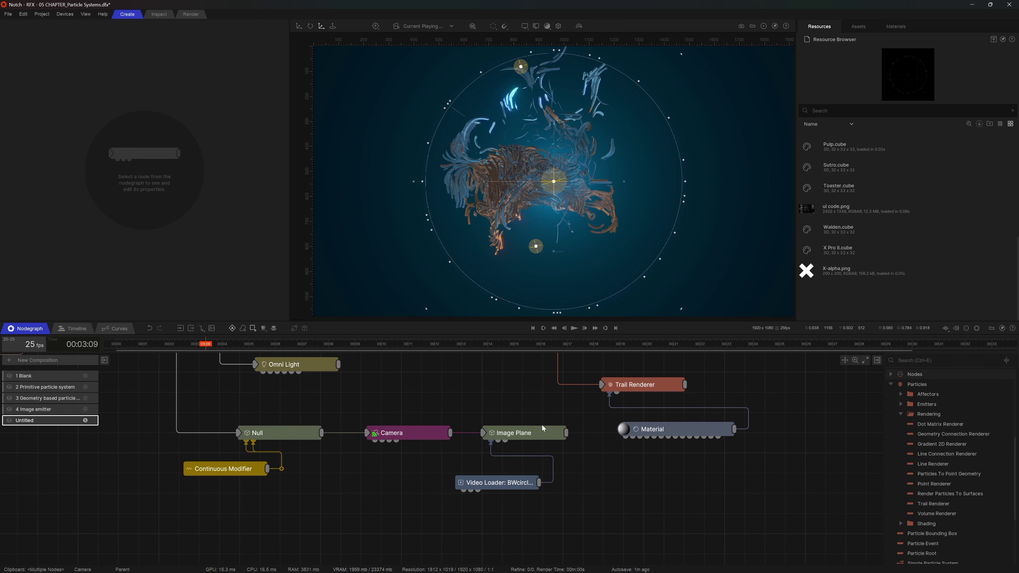
left_click(542, 431)
key("ctrl+d")
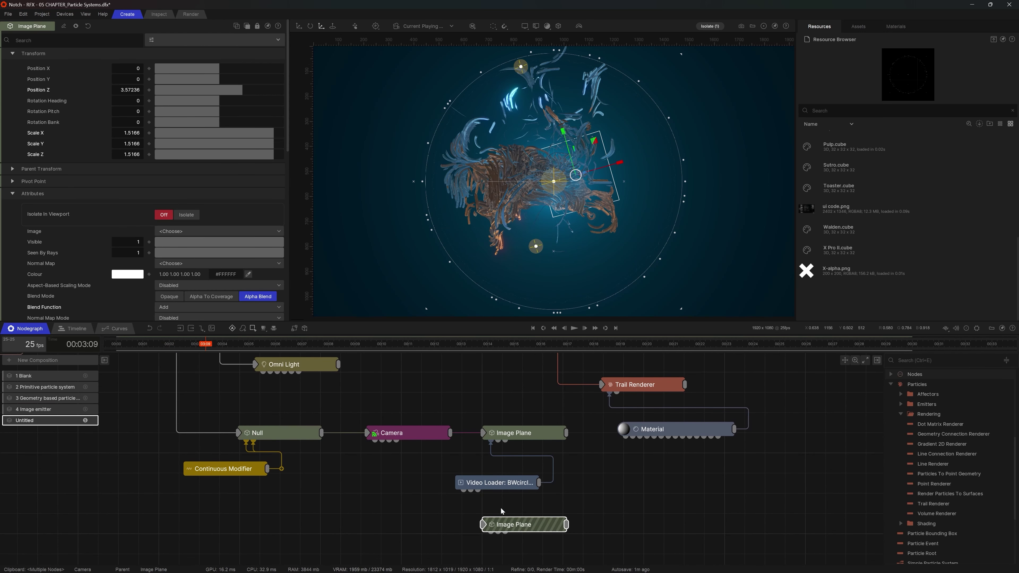
left_click_drag(451, 434, 482, 524)
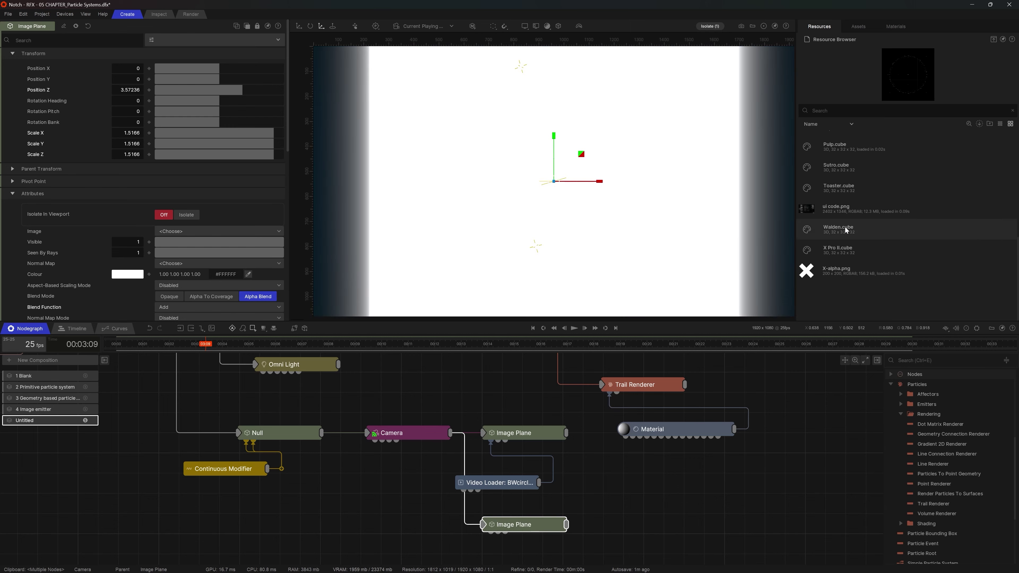
left_click_drag(842, 209, 489, 532)
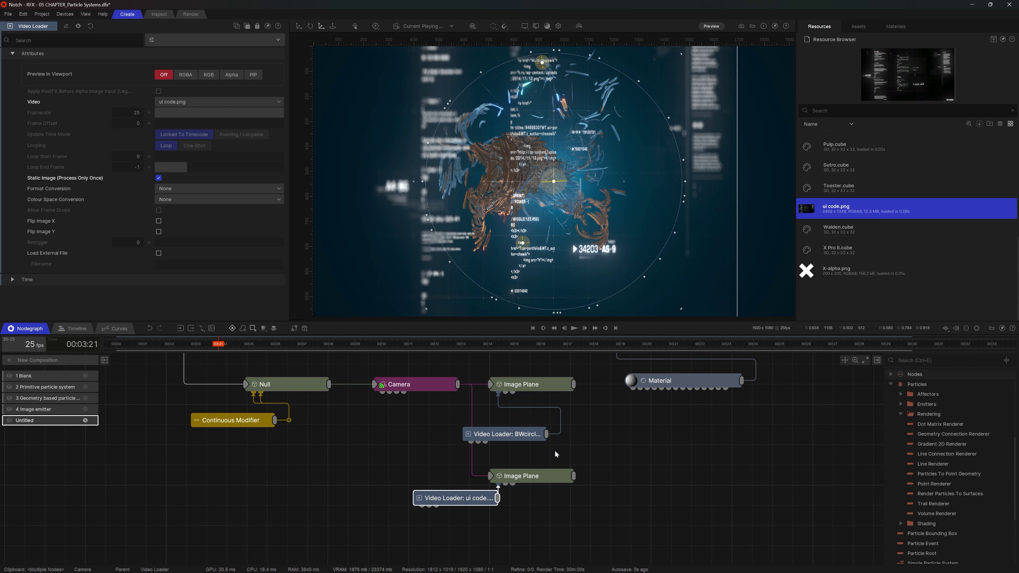
- Set the ui code image plane's Aspect-Based Scaling Mode to Scale X and scale it uniformly to about 1.13
left_click(557, 479)
scroll(180, 253, "down", 1)
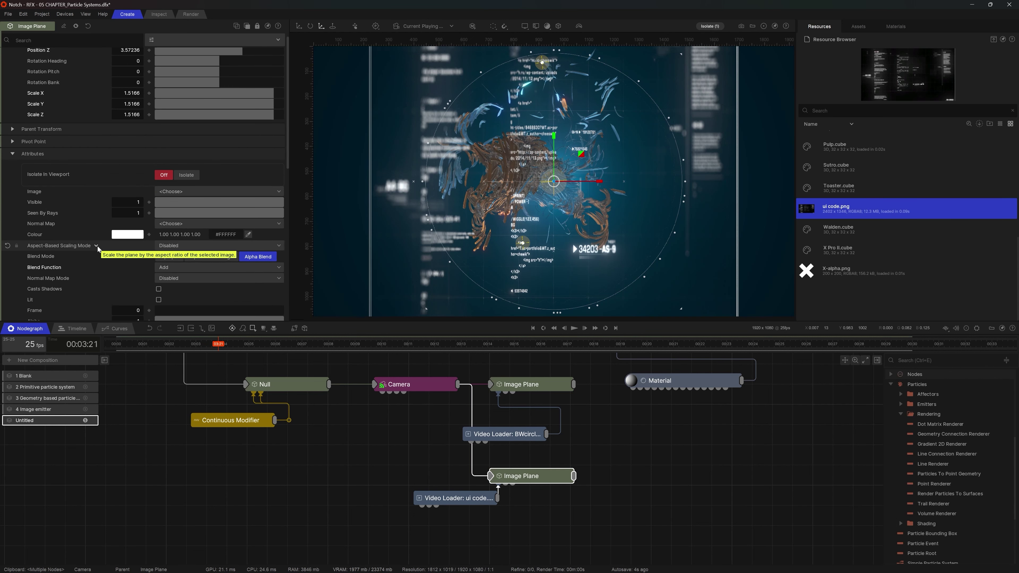
left_click(176, 246)
left_click(169, 202)
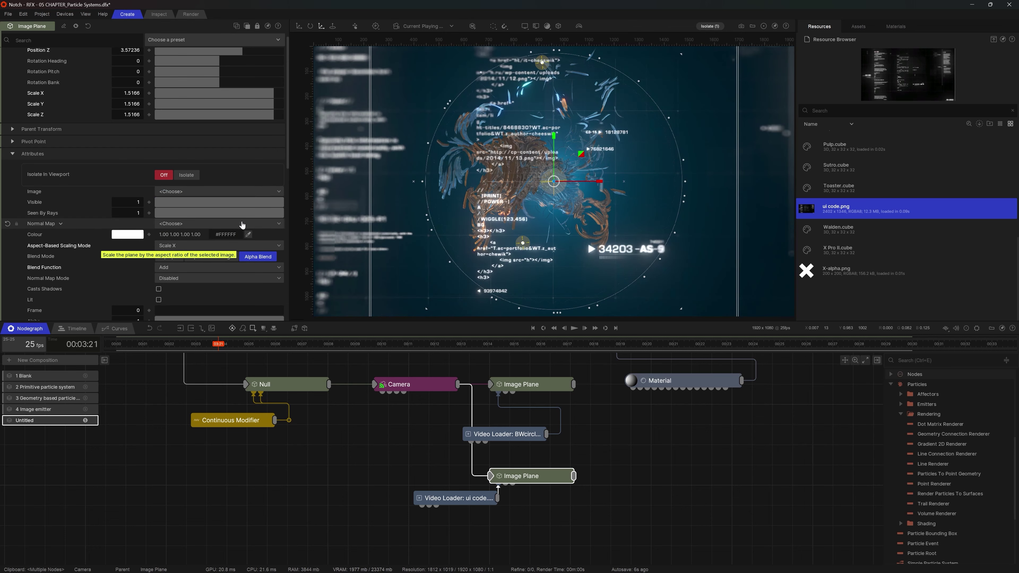
key("space")
key("space")
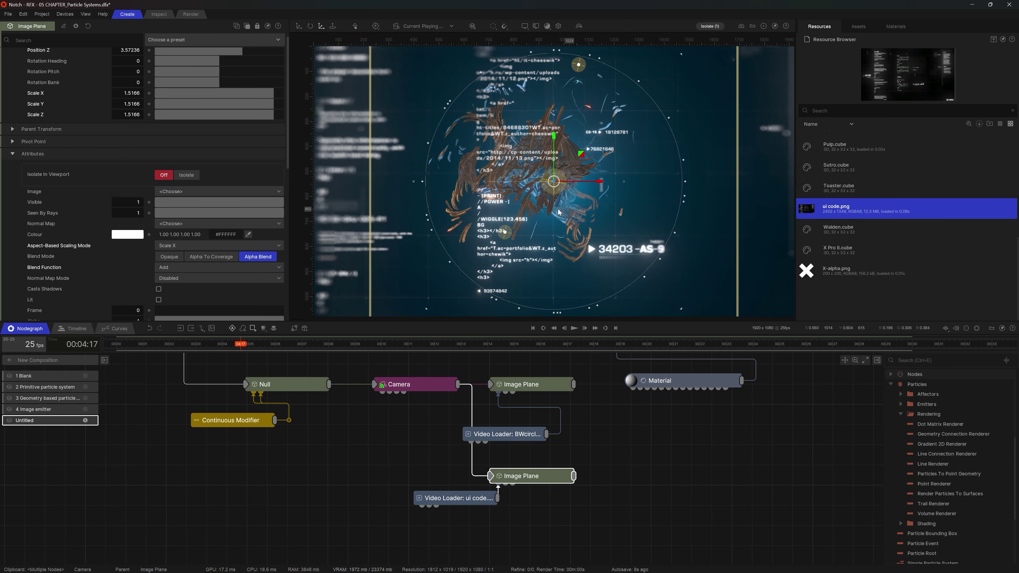
left_click_drag(557, 182, 690, 164)
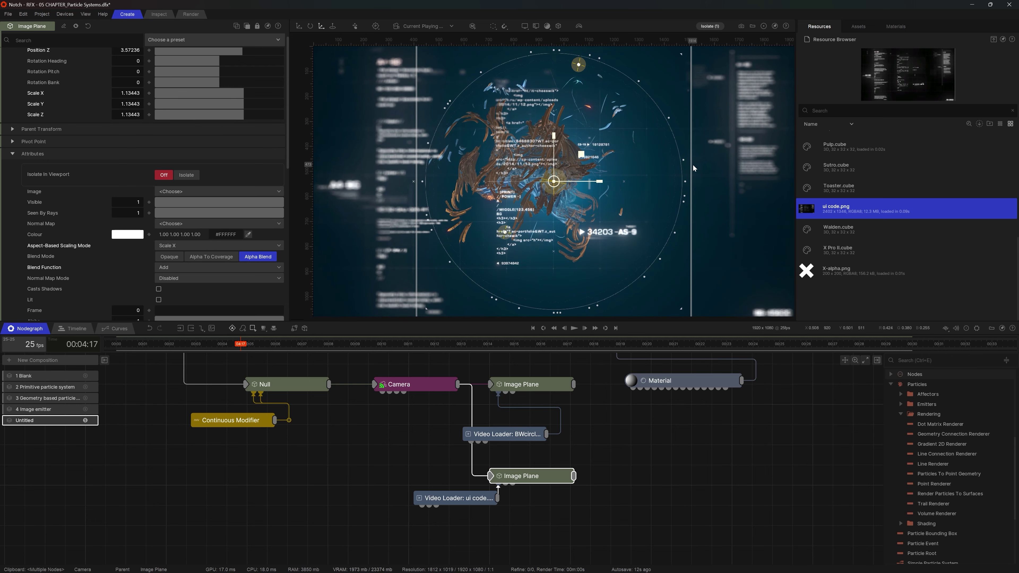
- Move the ui code Video Loader aside, add a Gradient node and connect it to the second input of the ui code Image Plane
left_click(494, 517)
left_click_drag(477, 500, 437, 508)
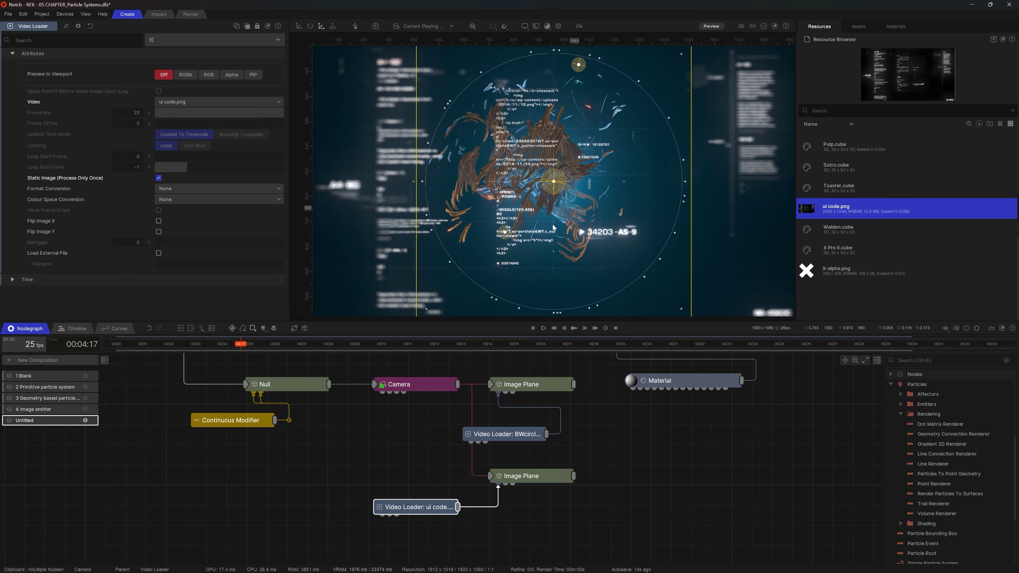
right_click(502, 527)
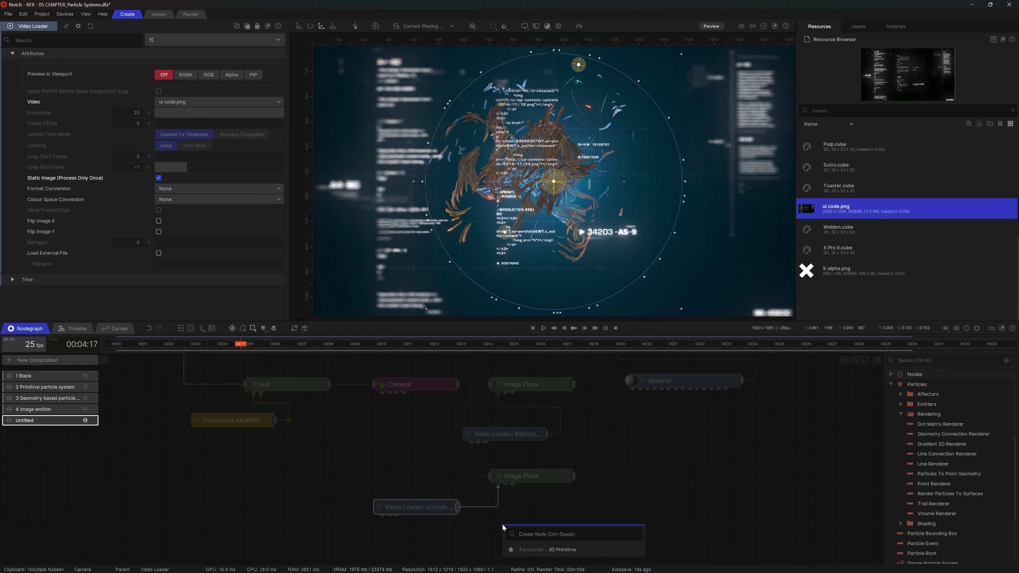
type("gradien")
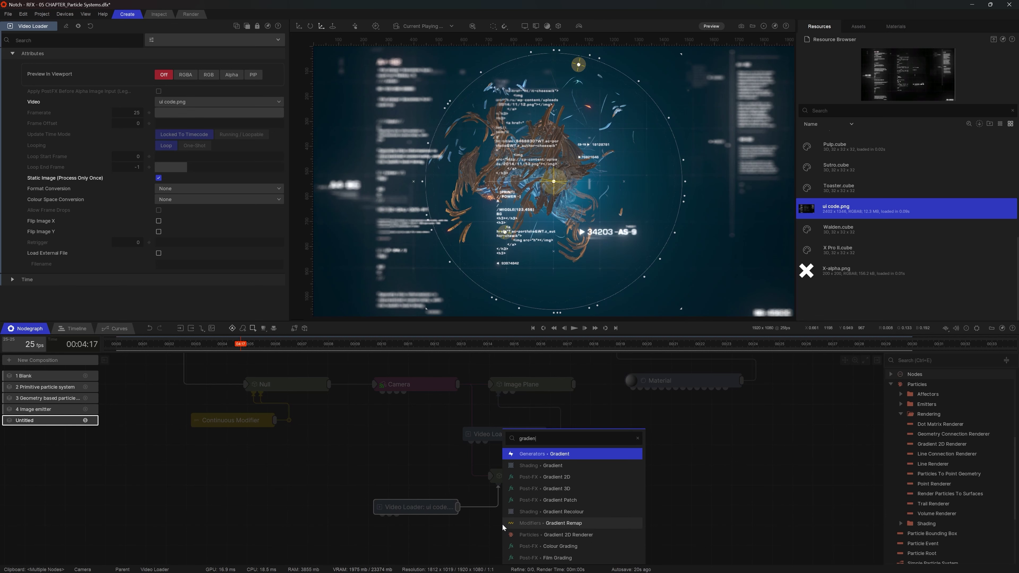
key("Return")
left_click_drag(585, 544, 504, 485)
- Set the Gradient to Radial mode with an Inner Range of about 0.74, invert it and preview the masked overlay
left_click(166, 219)
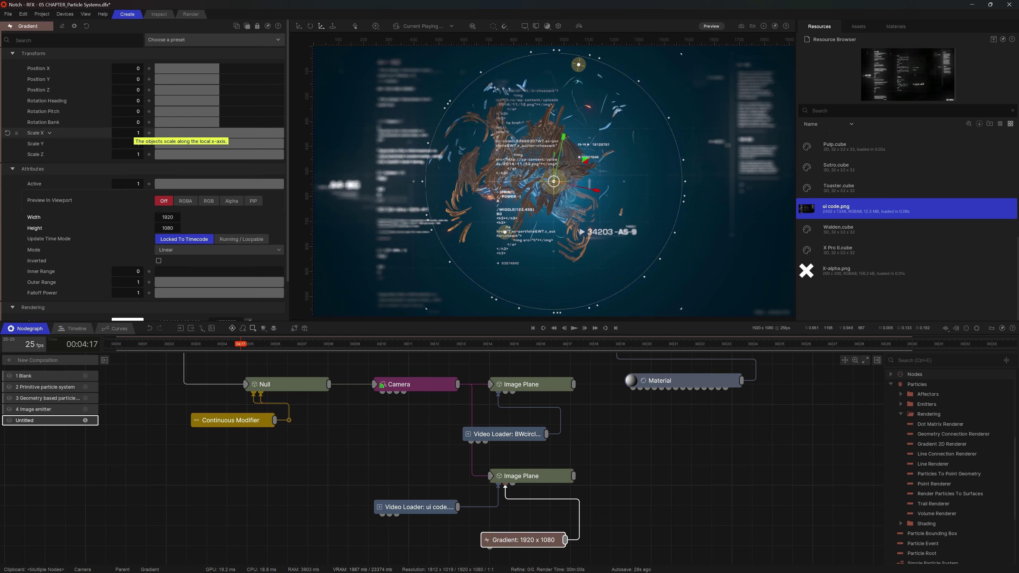
scroll(176, 236, "down", 1)
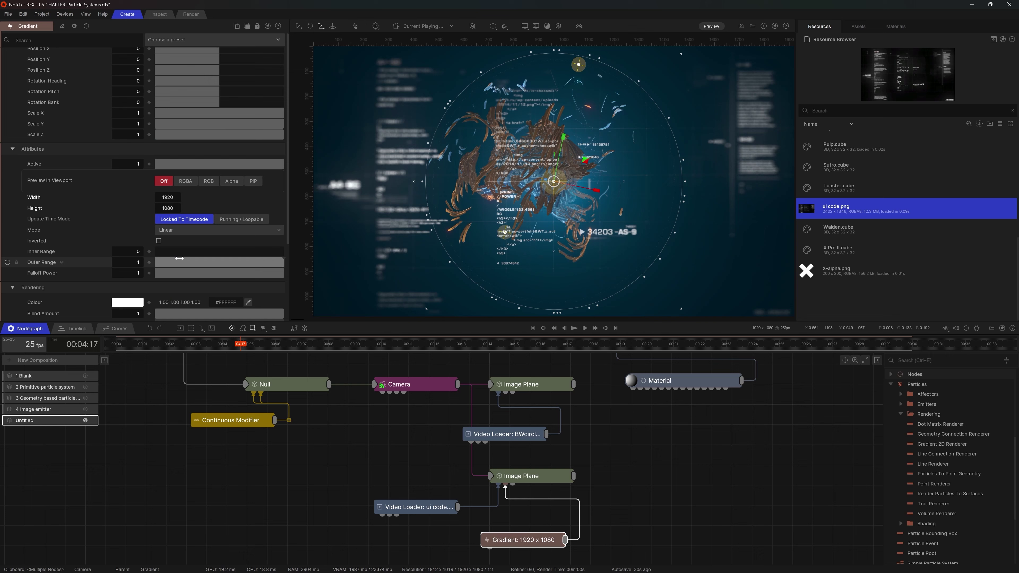
left_click(177, 230)
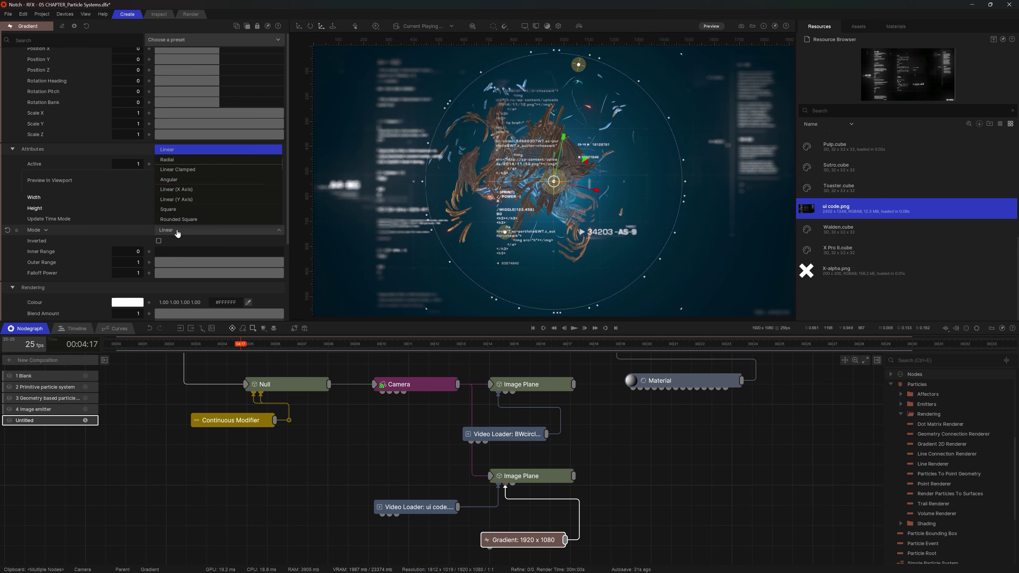
left_click(180, 159)
left_click(208, 181)
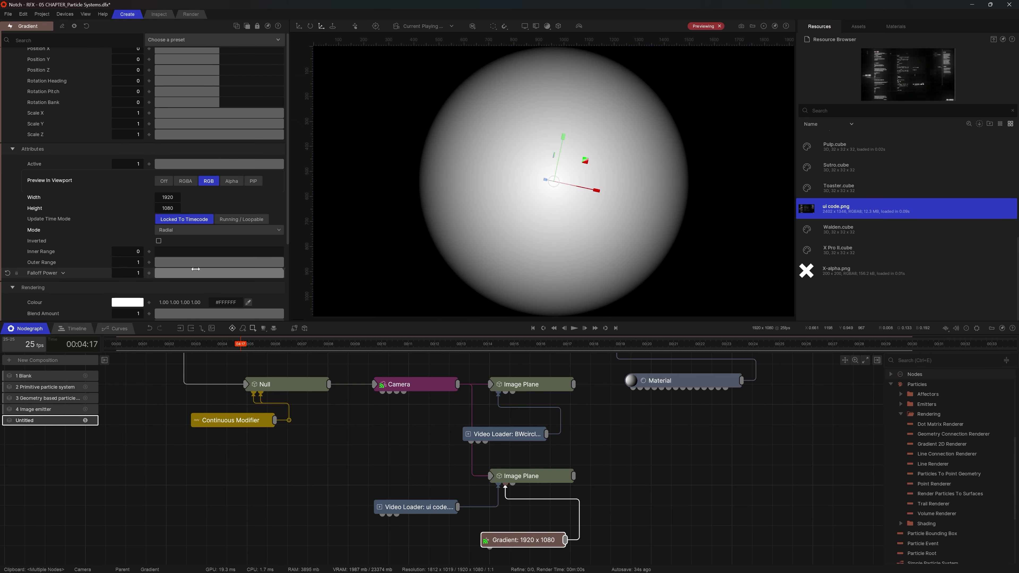
left_click_drag(172, 251, 250, 250)
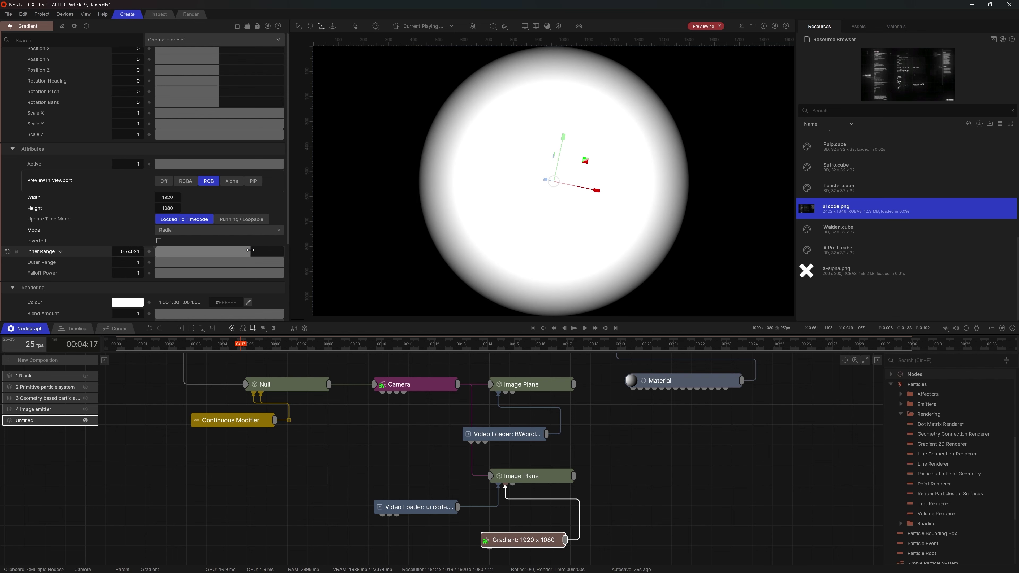
left_click(164, 181)
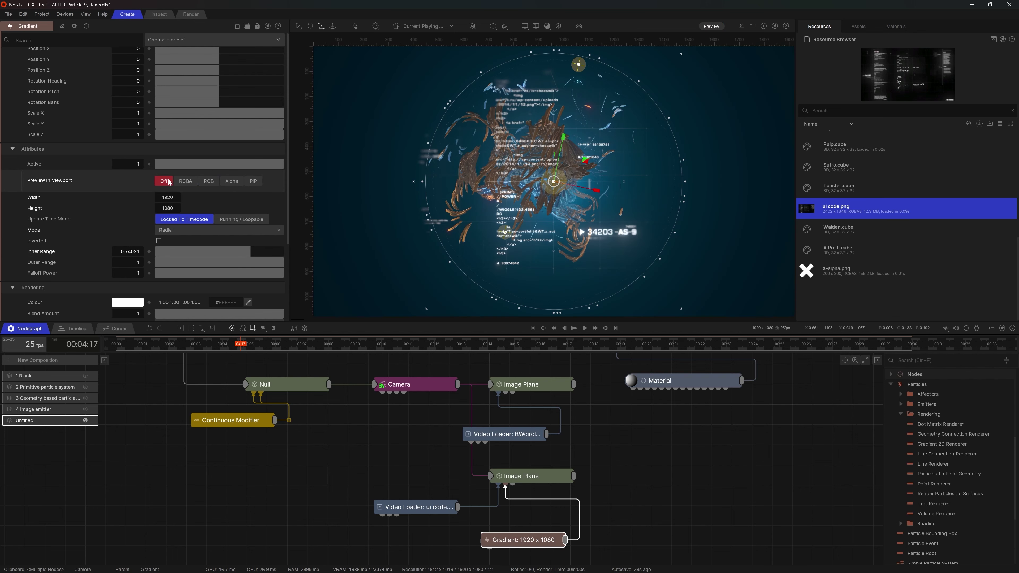
left_click(159, 241)
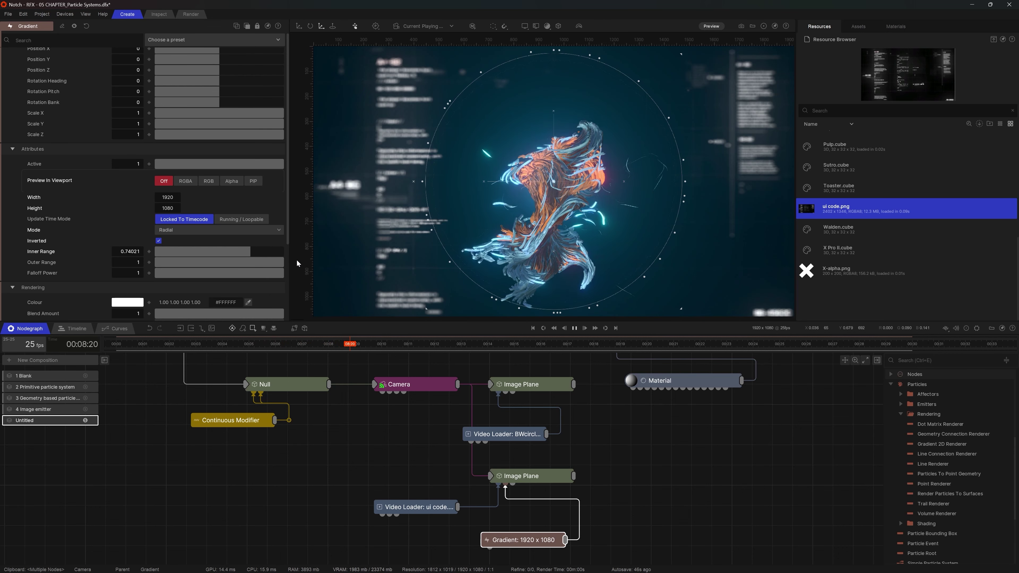
key("space")
- Add a Point Renderer connected to the Particle Root and set its Particle Size to about 10.5
middle_click_drag(606, 419, 531, 515)
right_click(573, 462)
type("point re")
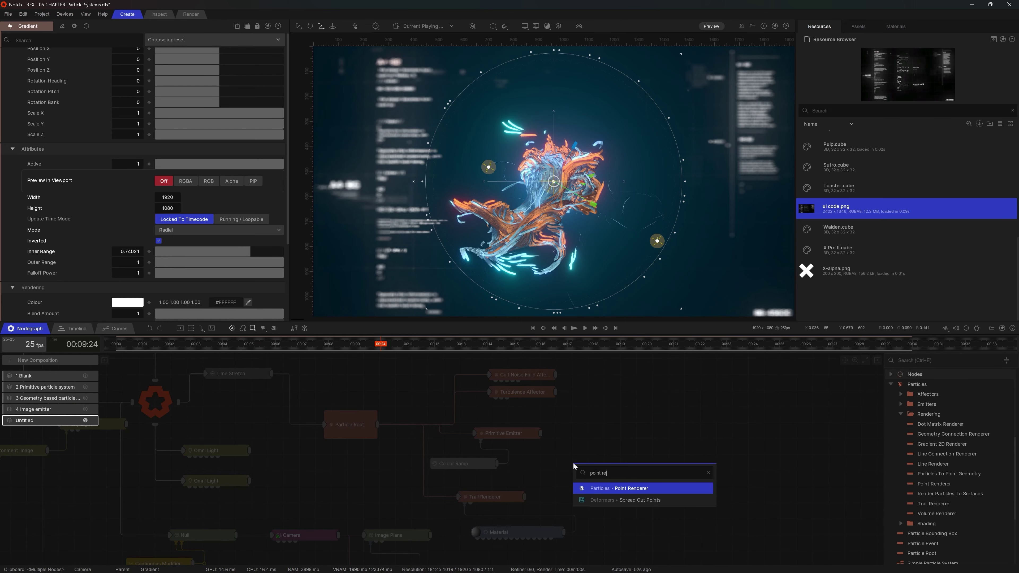
key("Return")
left_click_drag(599, 478, 606, 444)
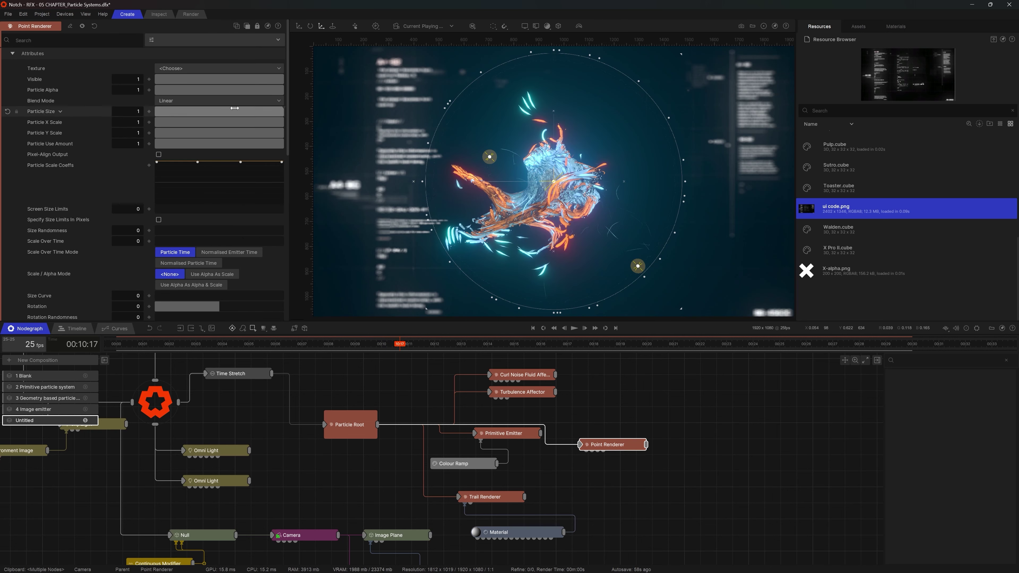
left_click_drag(260, 114, 280, 114)
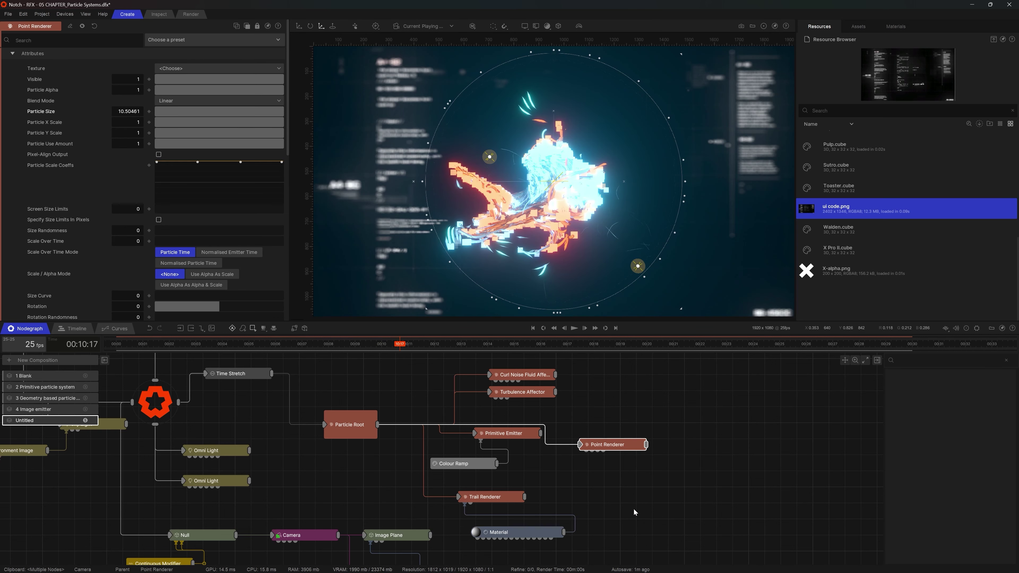
- Move the Point Renderer aside, add a Generators Gradient node and connect it to the renderer's first input
left_click(617, 455)
left_click_drag(618, 454, 632, 420)
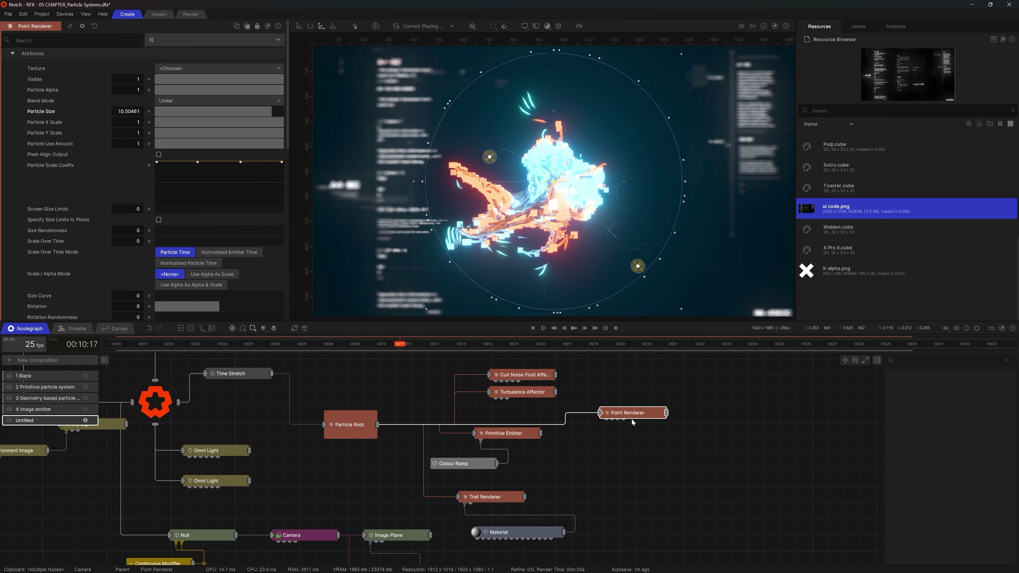
key("Tab")
type("grad")
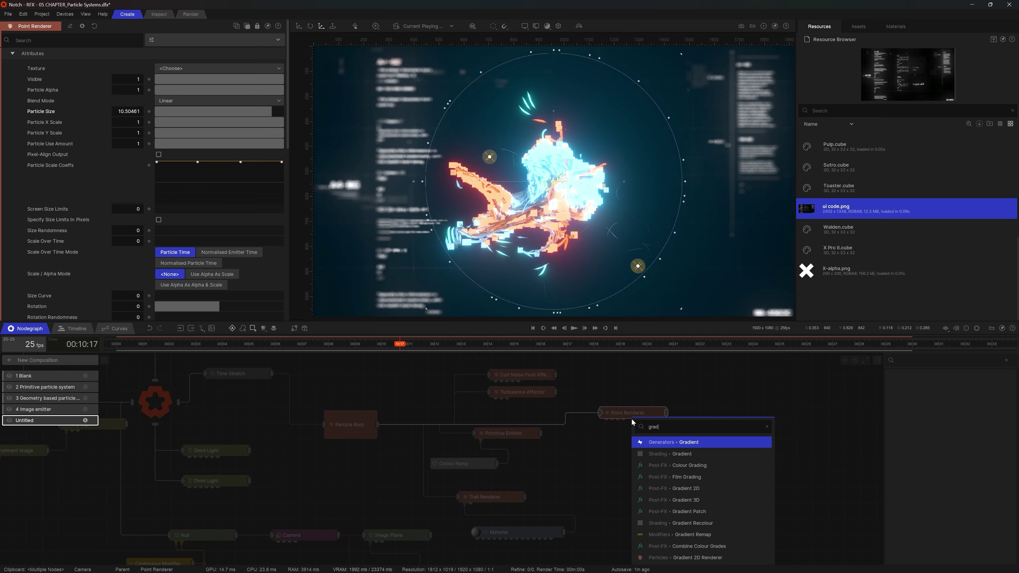
left_click(682, 443)
left_click_drag(620, 443, 603, 415)
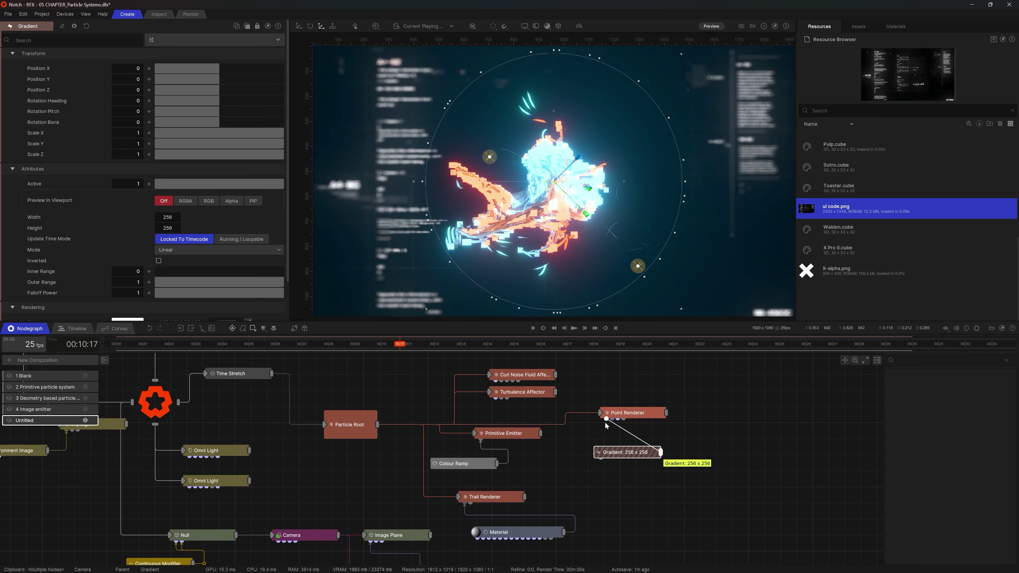
- Set the Point Renderer's Gradient to 90 x 90, Radial mode and an Inner Range of about 0.996
left_click(170, 218)
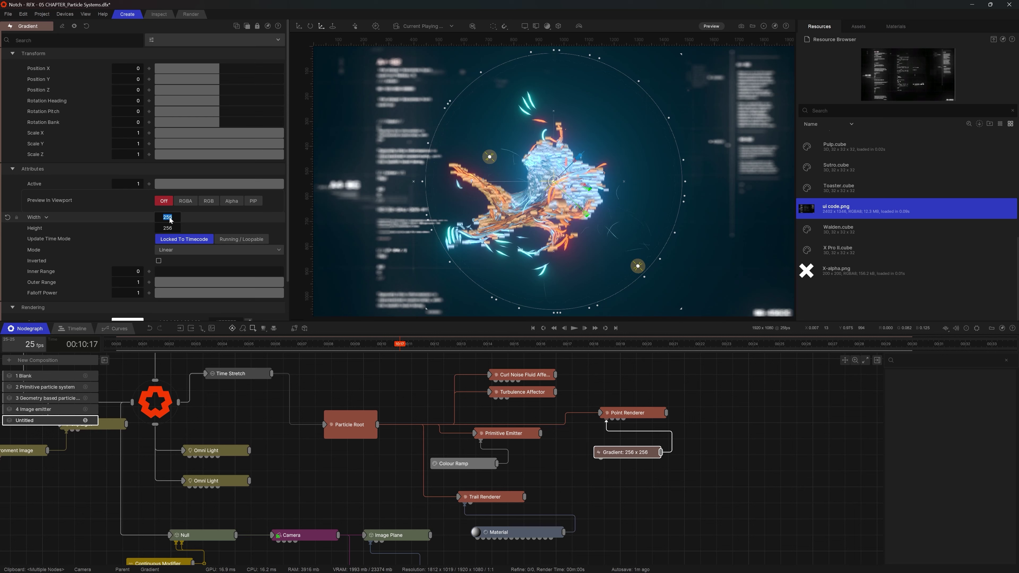
key("Return")
scroll(169, 219, "down", 3)
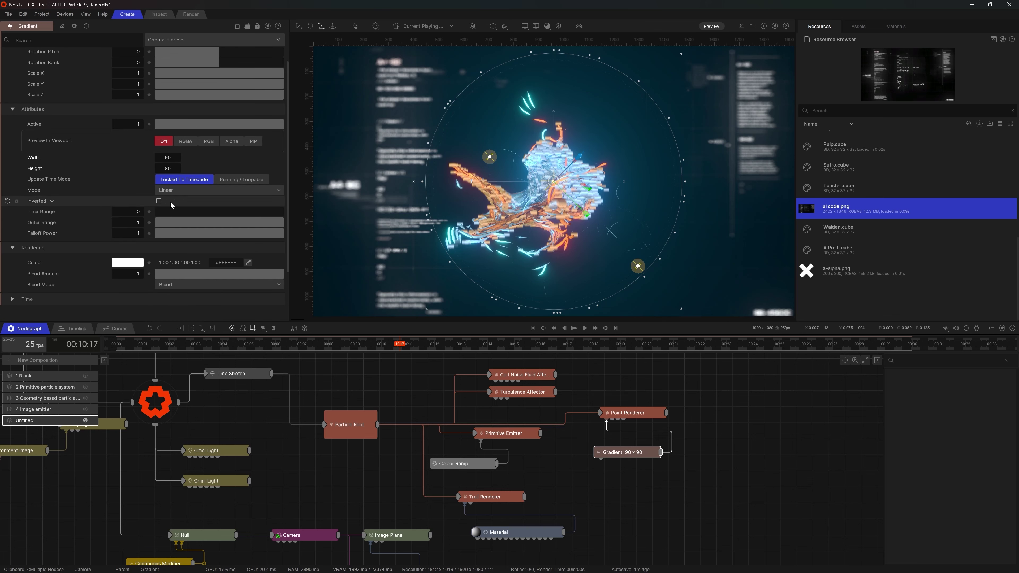
left_click(177, 190)
left_click(178, 121)
left_click_drag(165, 212, 276, 216)
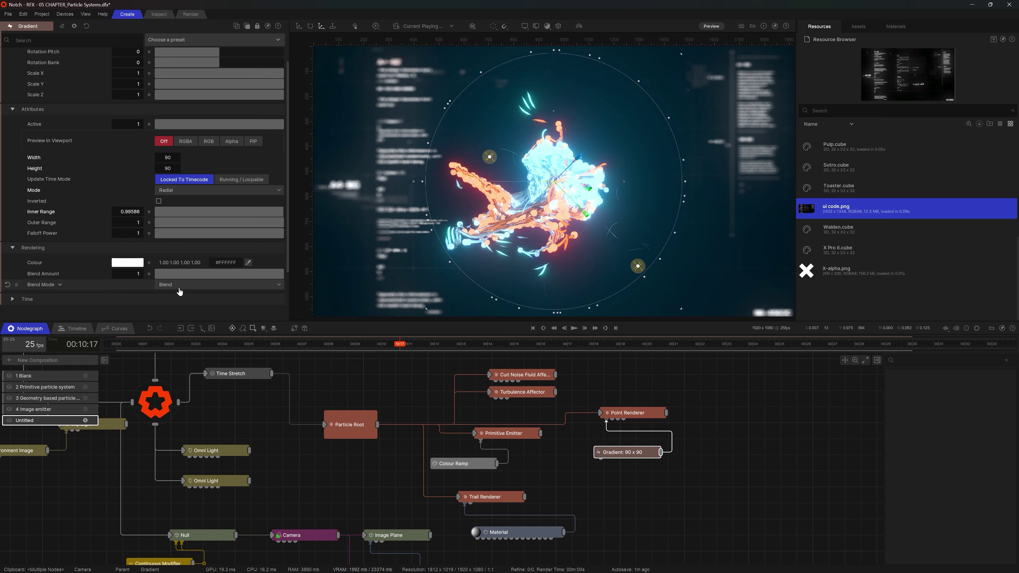
- Try Pre-Mul Blend on the Gradient, preview its RGB output and return the Blend Mode to Blend
scroll(471, 222, "up", 10)
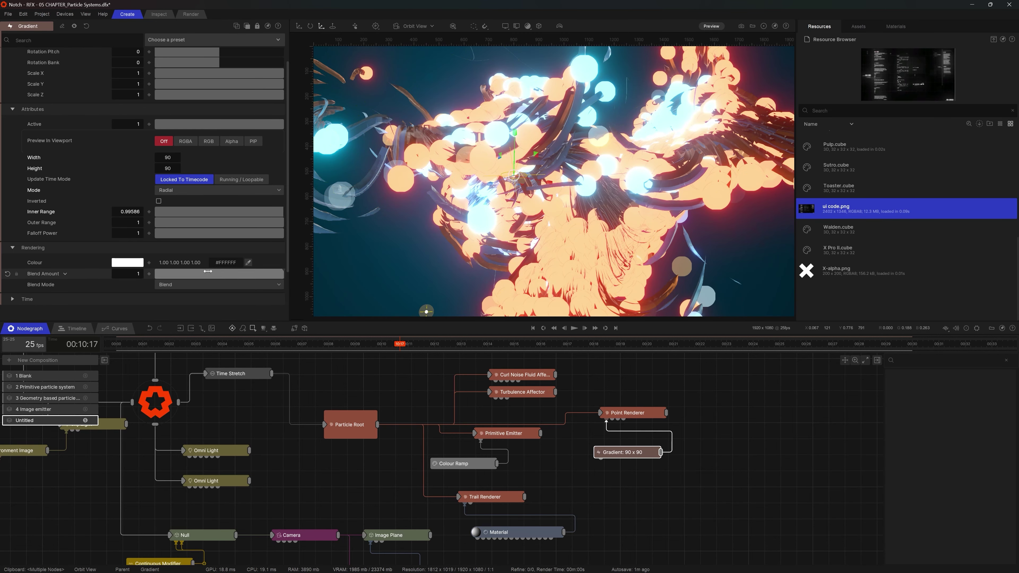
left_click(180, 284)
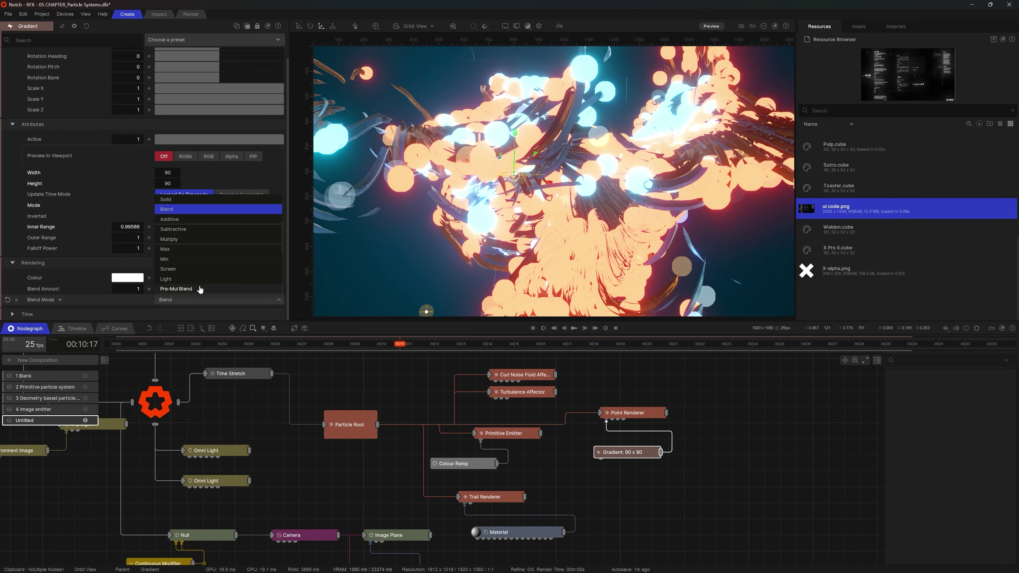
left_click(180, 289)
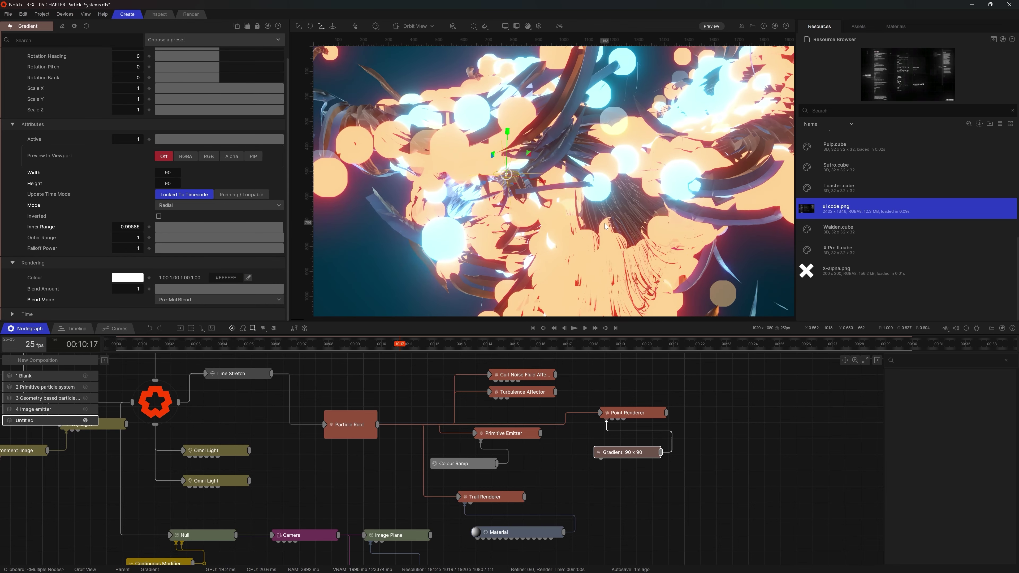
left_click(209, 156)
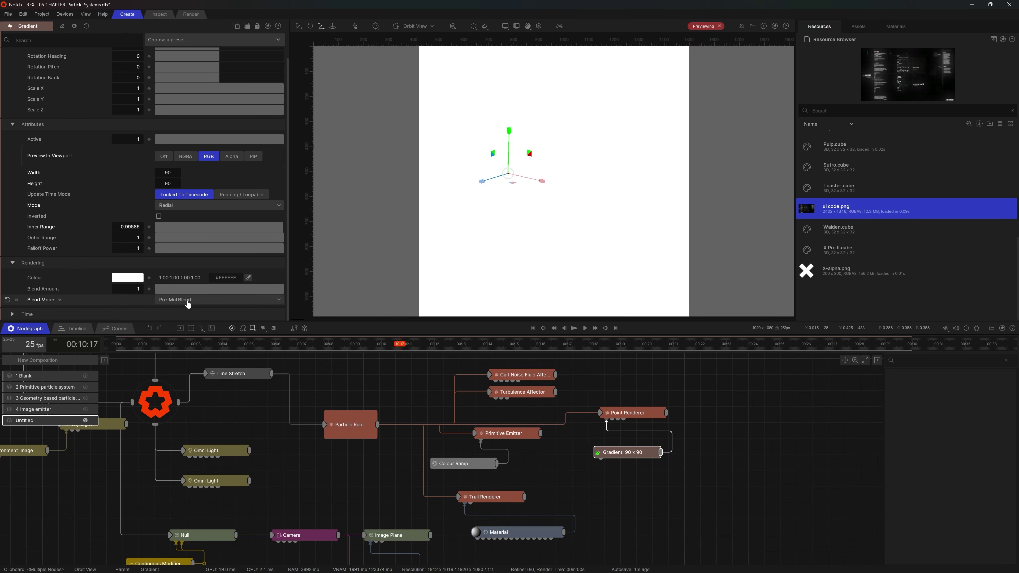
left_click(187, 299)
left_click(183, 209)
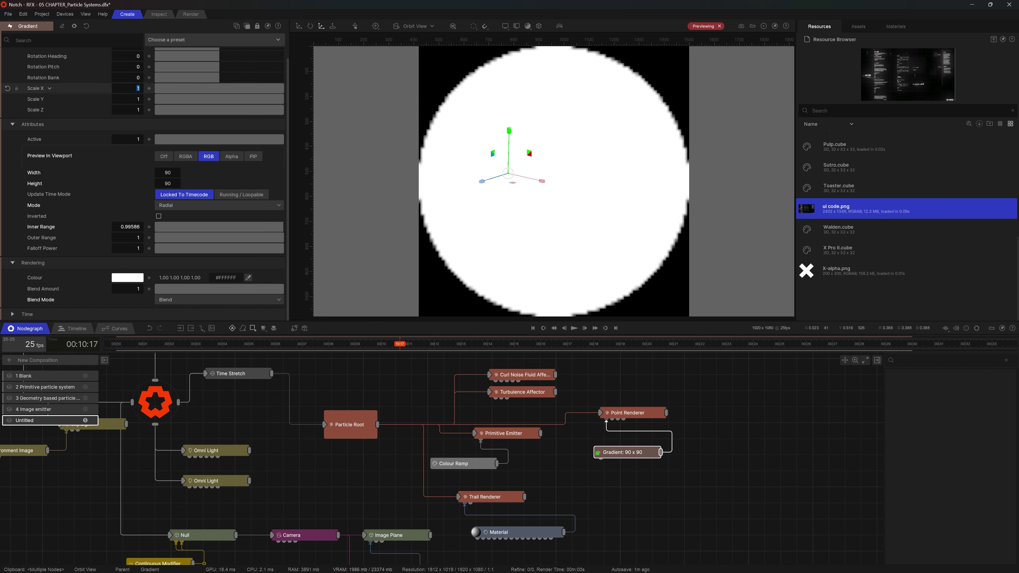
- Scale the Gradient uniformly to 0.9, set its Blend Mode to Pre-Mul Blend and turn off its viewport preview
type("0.9")
key("Return")
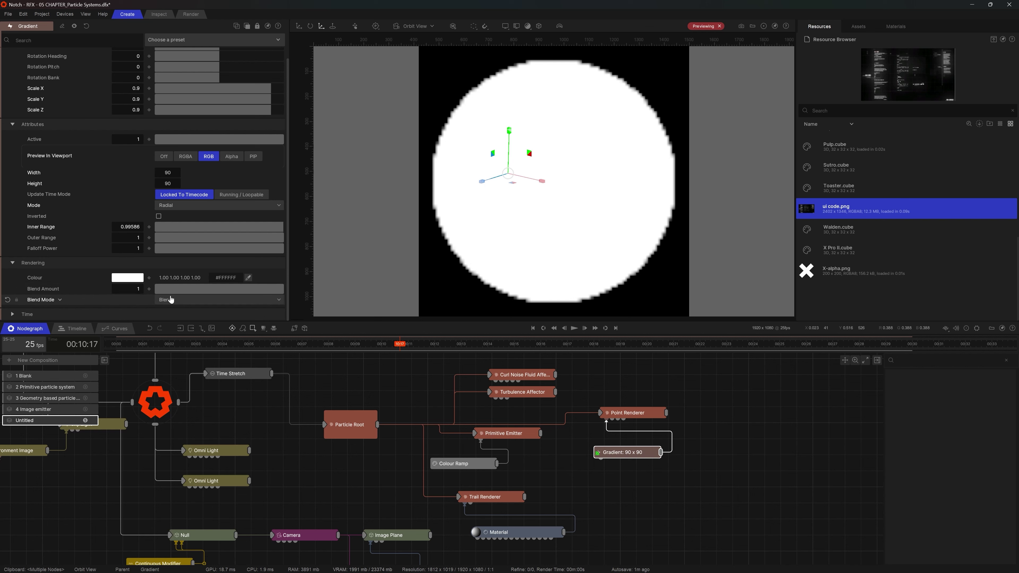
left_click(171, 300)
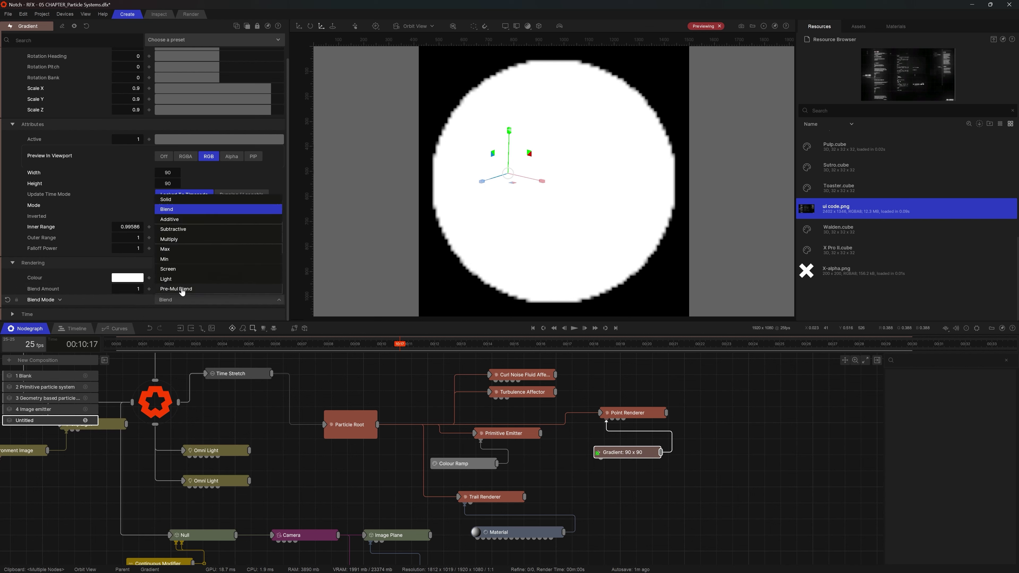
left_click(180, 289)
left_click(164, 156)
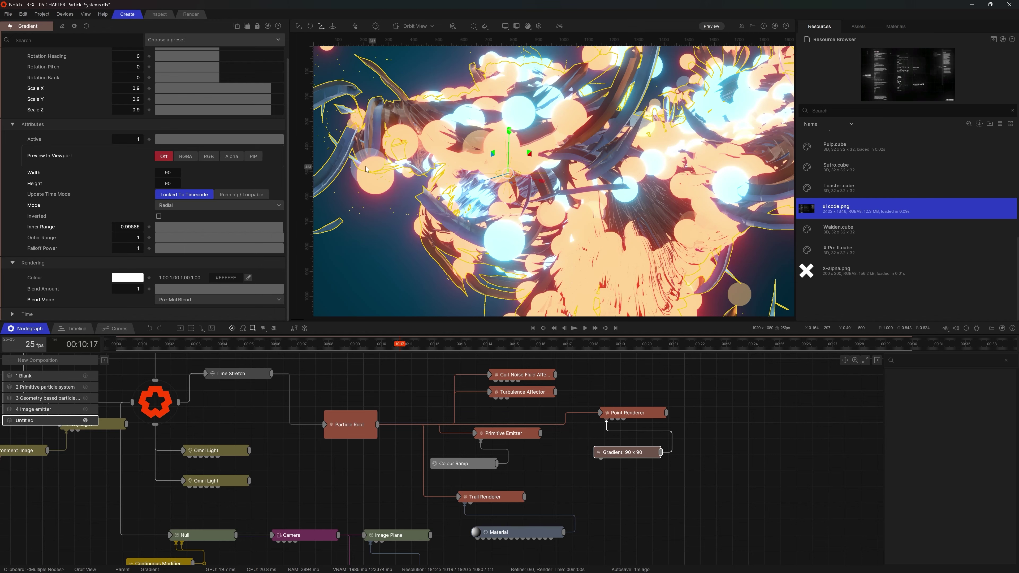
- Play the particle animation and view it through the current playing camera
key("space")
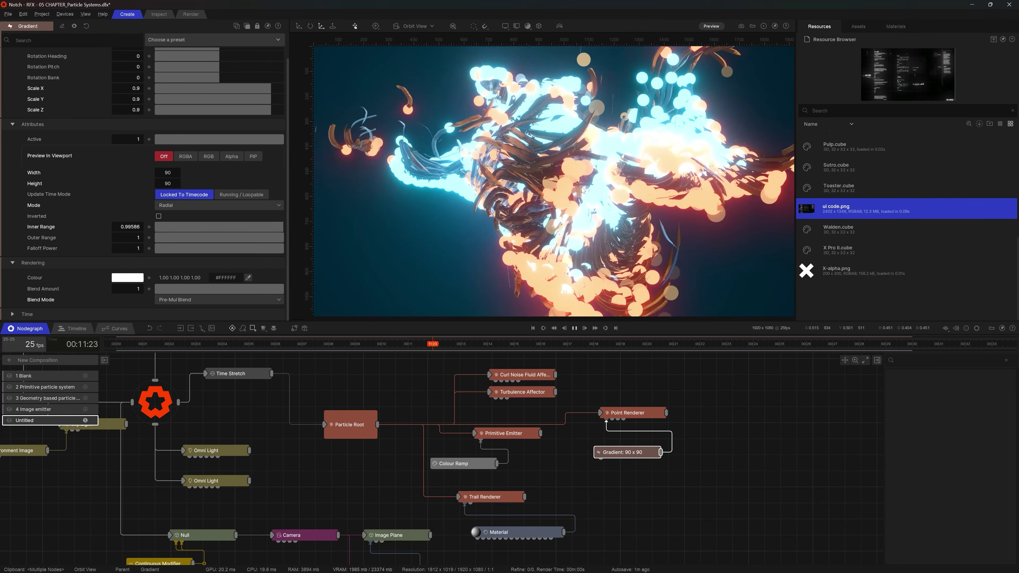
key("c")
key("space")
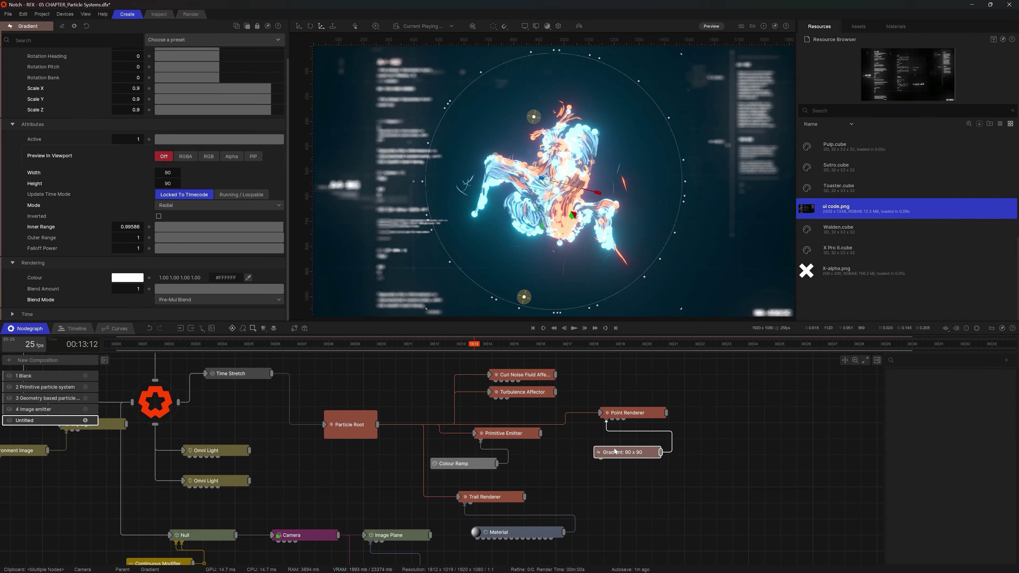
- Set the Point Renderer's Size Randomness to about 0.97 and reduce its Particle Size
left_click(623, 416)
left_click_drag(169, 184, 280, 184)
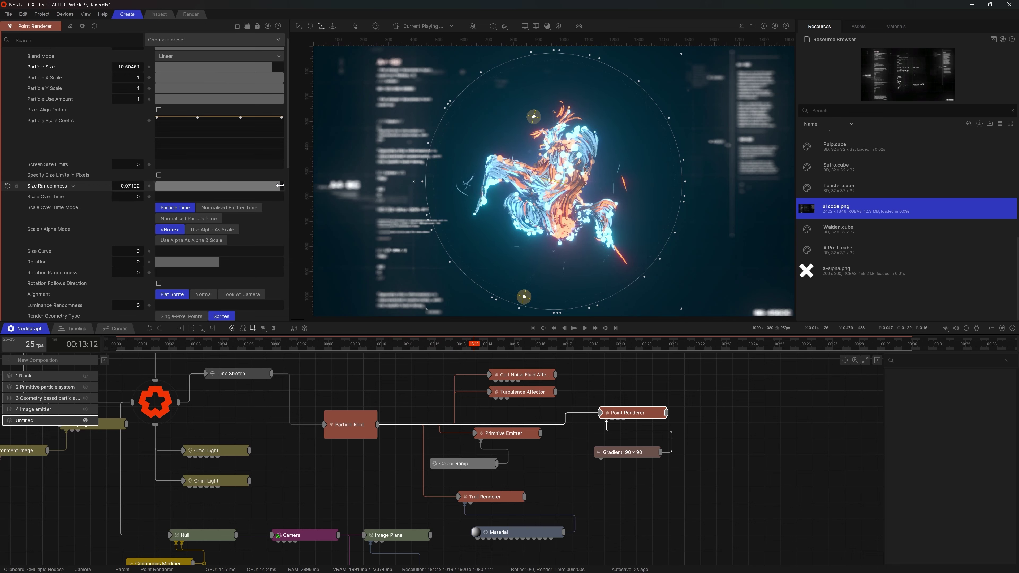
left_click_drag(270, 67, 225, 73)
- Set the Point Renderer's Motion Blur Amount to 2 and play back the animation
scroll(189, 176, "down", 5)
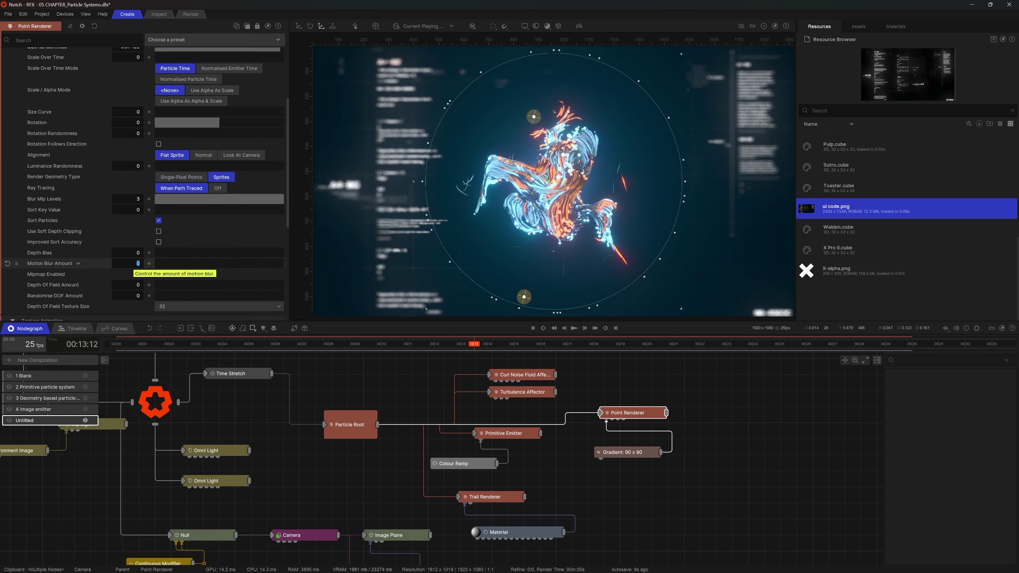
type("2")
key("Return")
key("space")
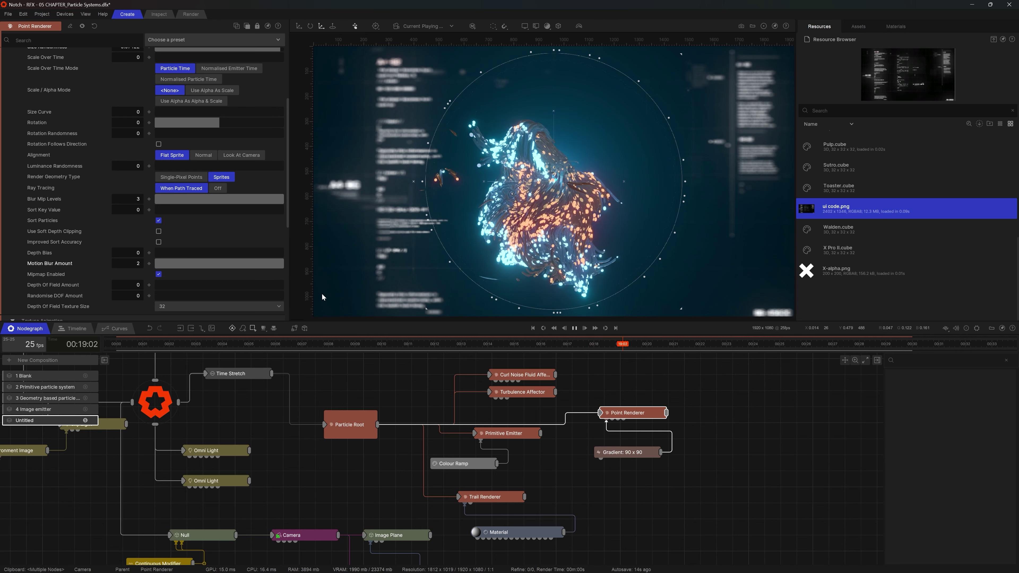
key("space")
key("space")
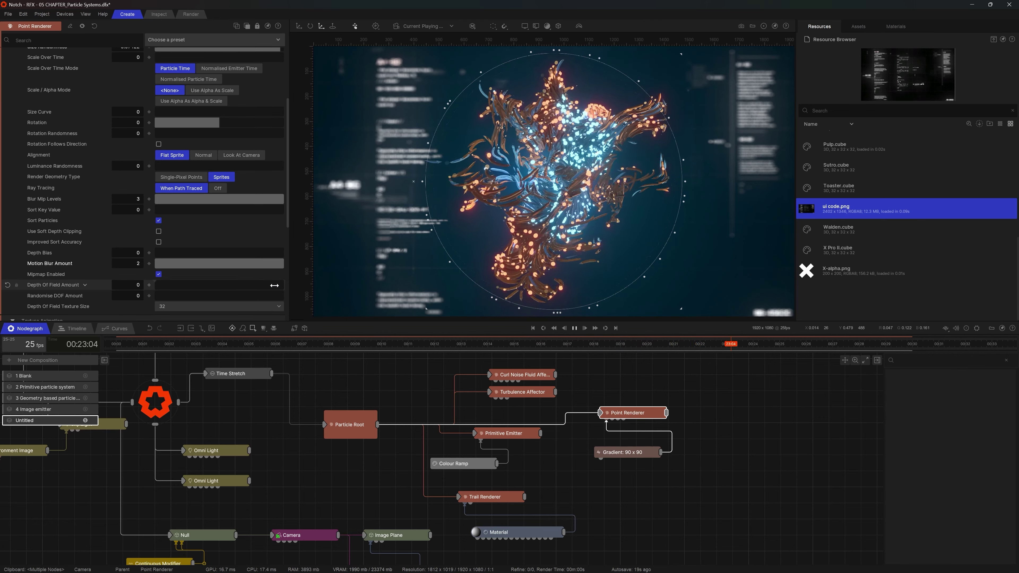
key("space")
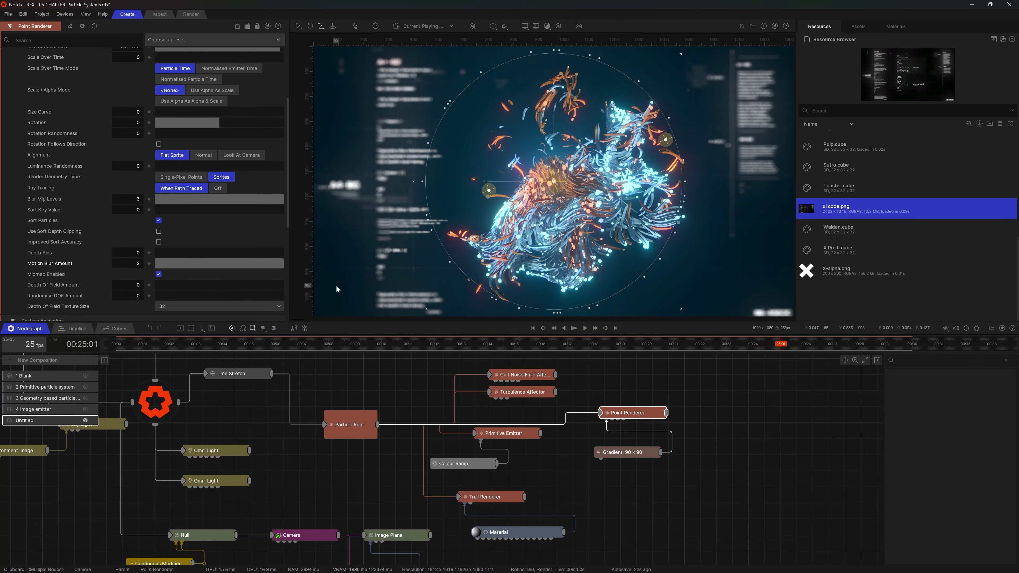
- Open the 4 Image emitter composition and play it
left_click(34, 409)
key("space")
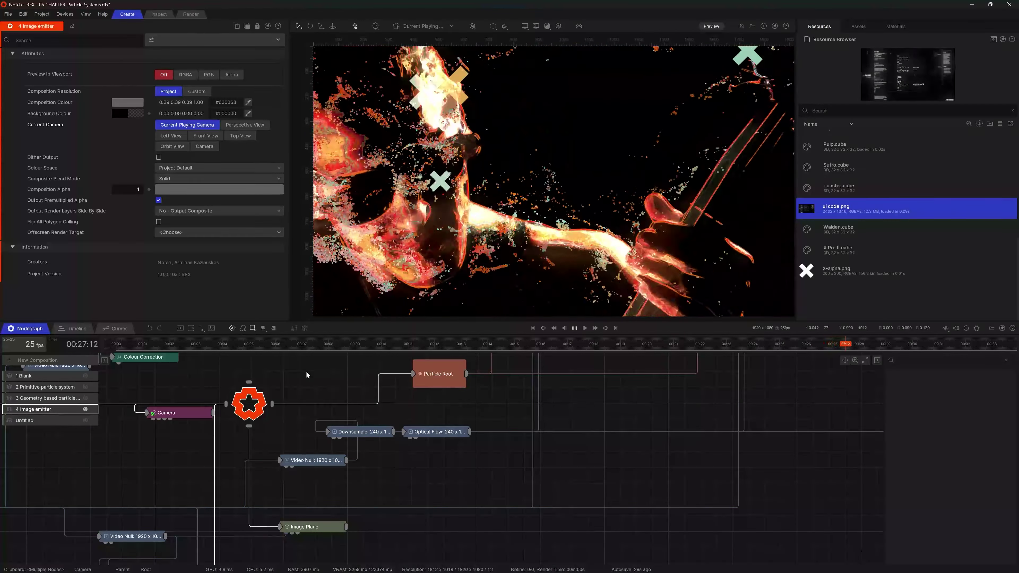
key("space")
- Create a new composition and add a particle Image Emitter below the Point Renderer, connected to the Particle Root
left_click(37, 360)
key("Tab")
type("iam")
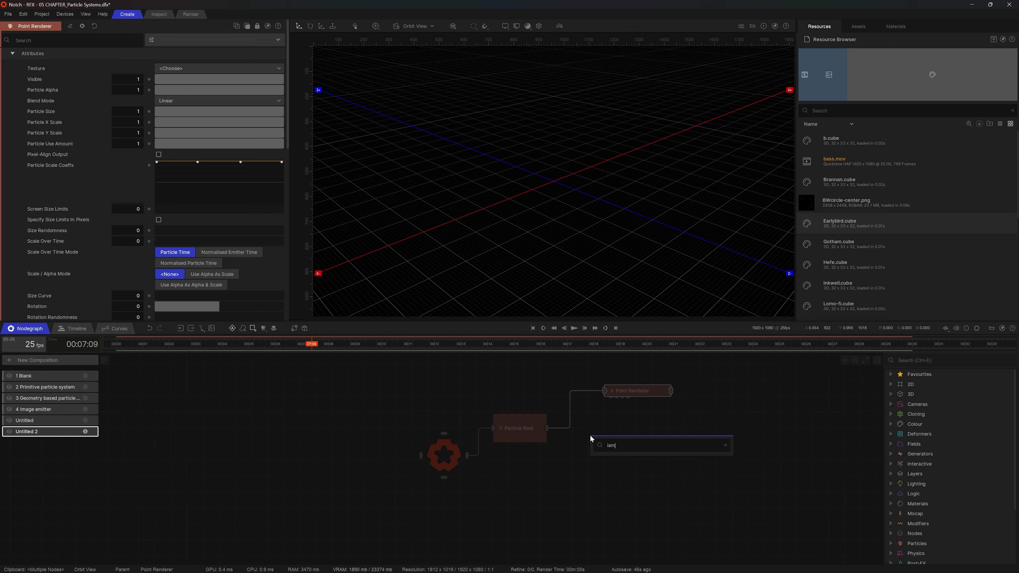
key("BackSpace")
key("BackSpace")
type("mage emi")
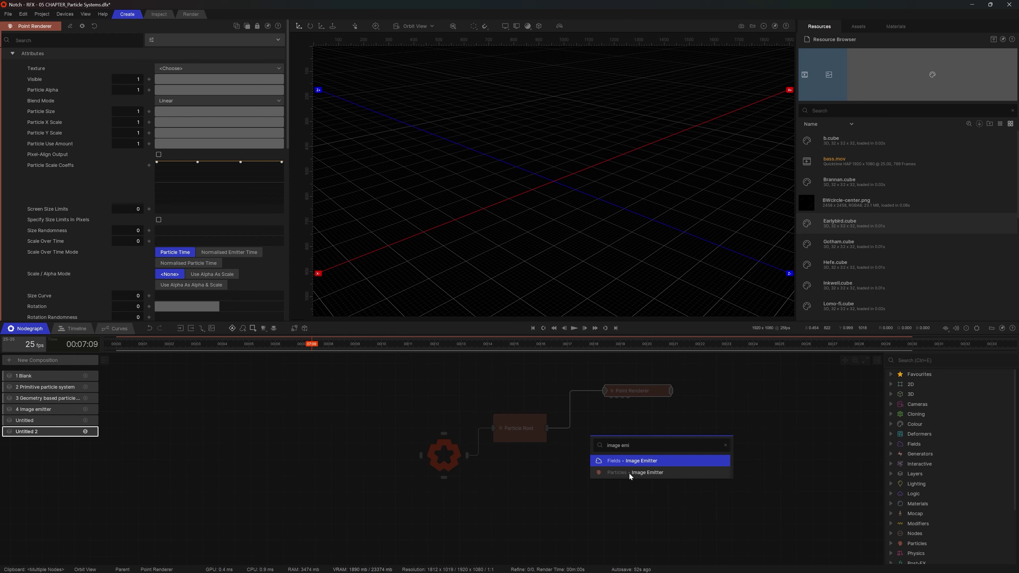
left_click(628, 471)
left_click_drag(547, 428, 591, 451)
scroll(603, 467, "up", 3)
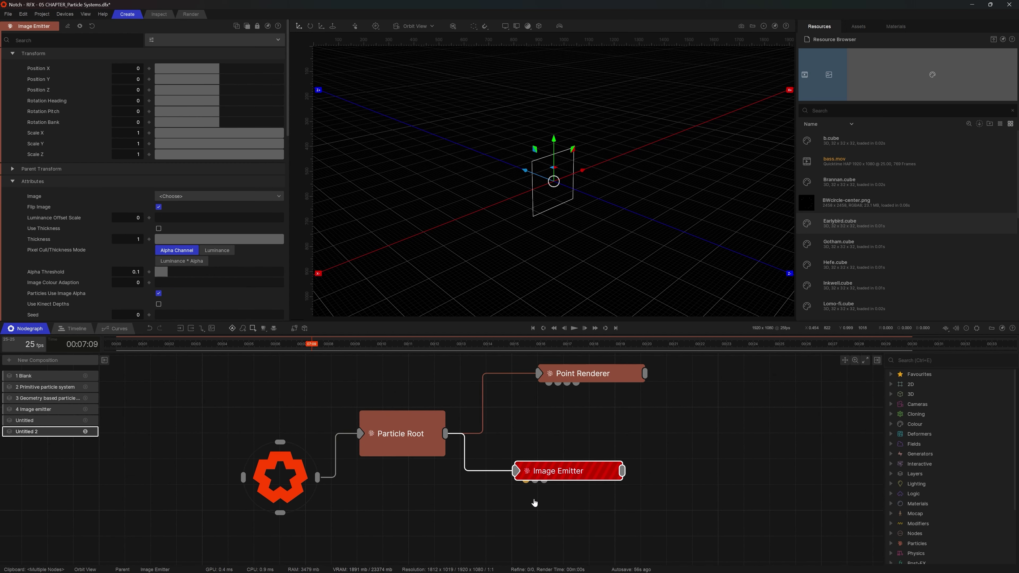
scroll(534, 499, "down", 1)
left_click_drag(550, 477, 572, 464)
scroll(568, 466, "up", 1)
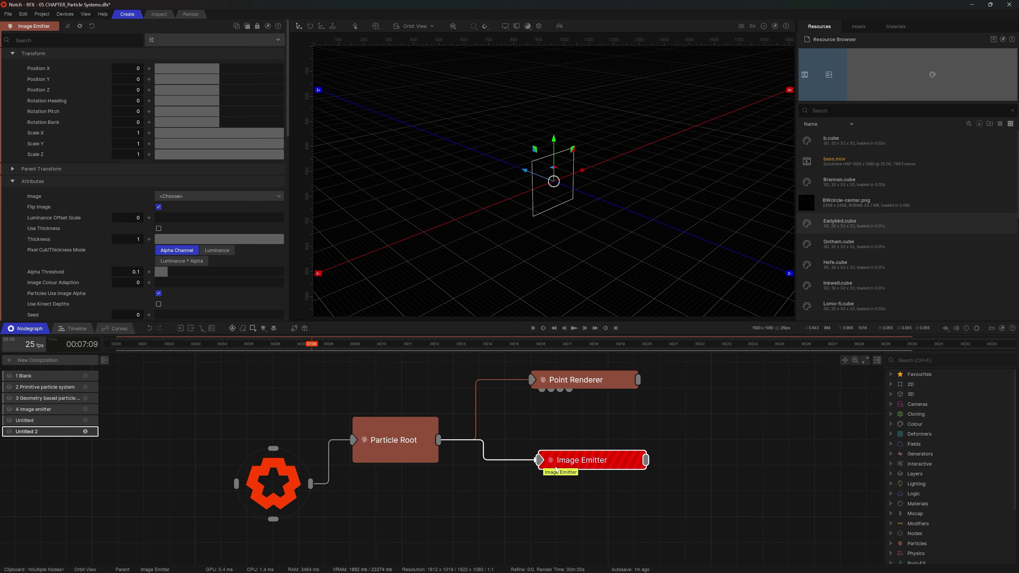
- Add bass.mov as a Video Loader node, connect it to the Image Emitter's first input and play the result
left_click(851, 161)
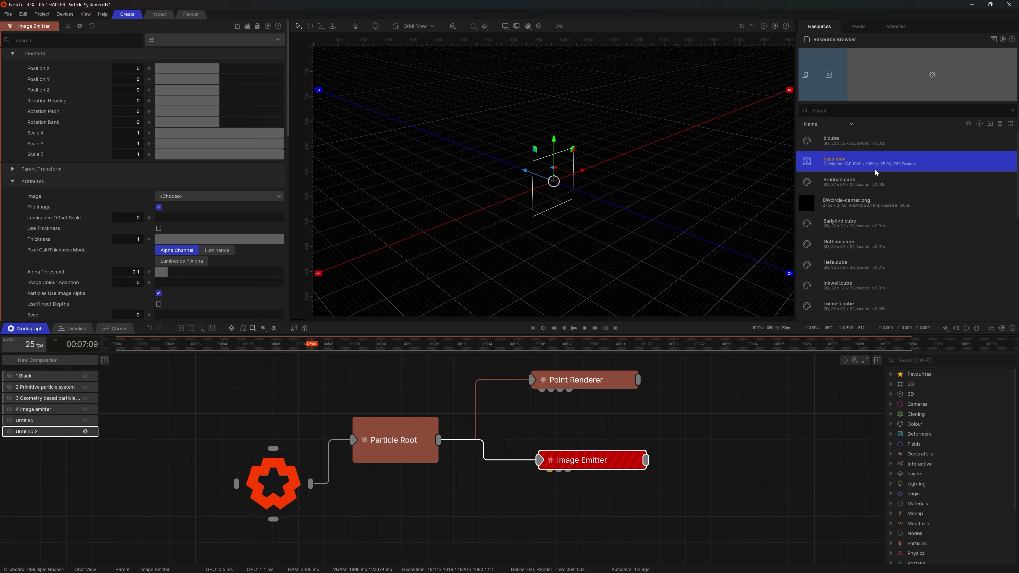
right_click(831, 161)
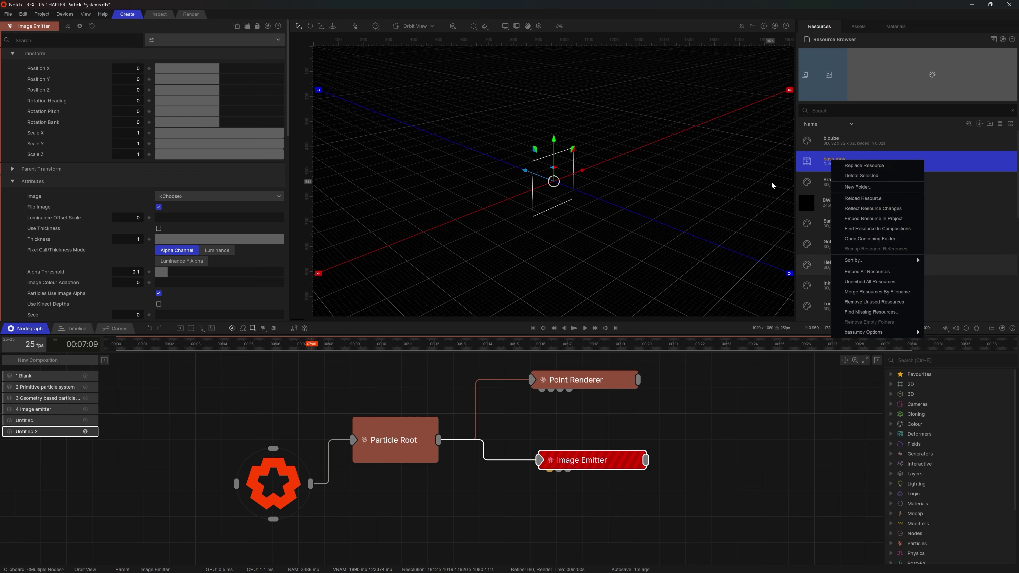
left_click(821, 162)
left_click_drag(847, 165, 377, 527)
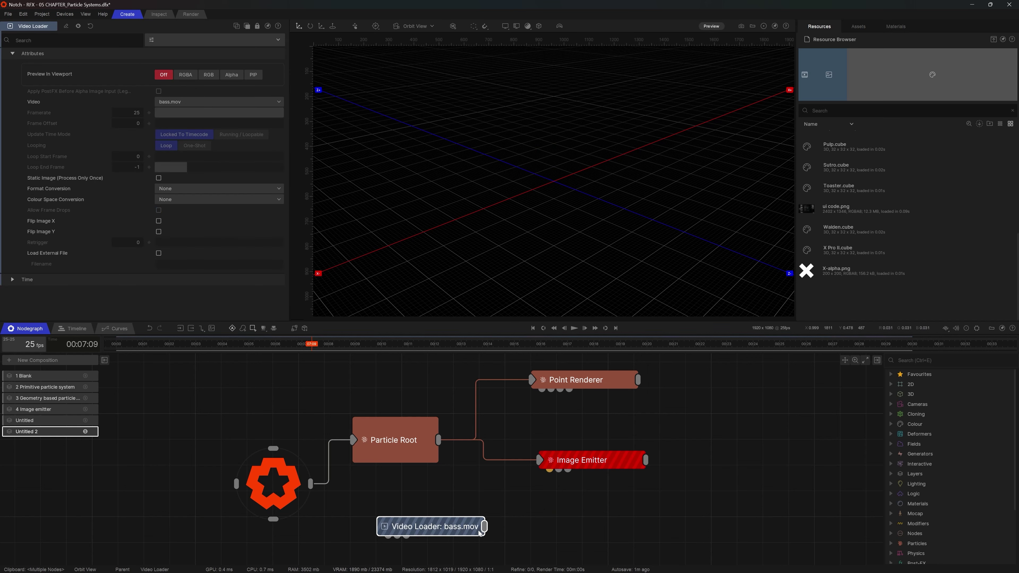
left_click_drag(485, 526, 549, 470)
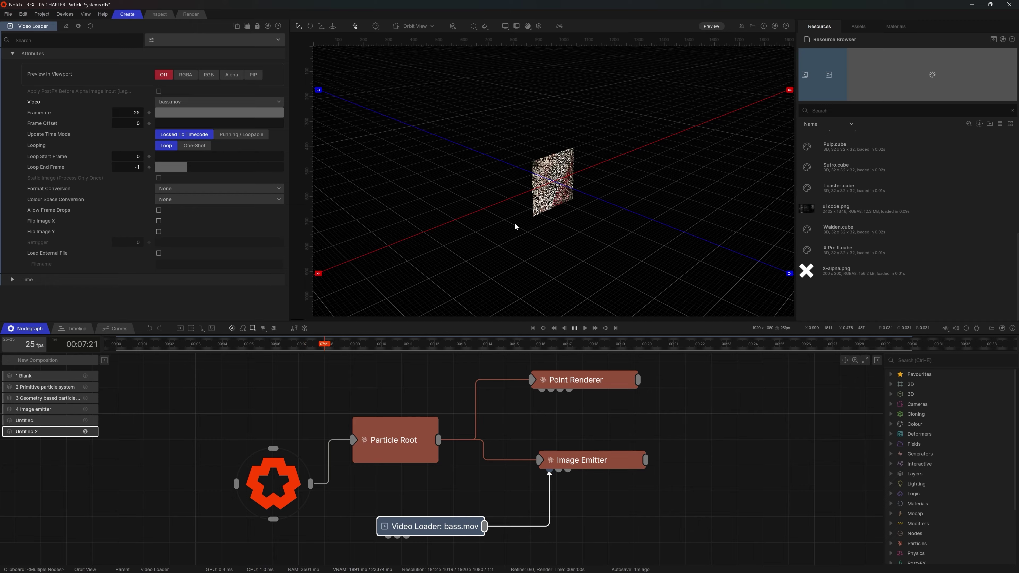
key("space")
key("space")
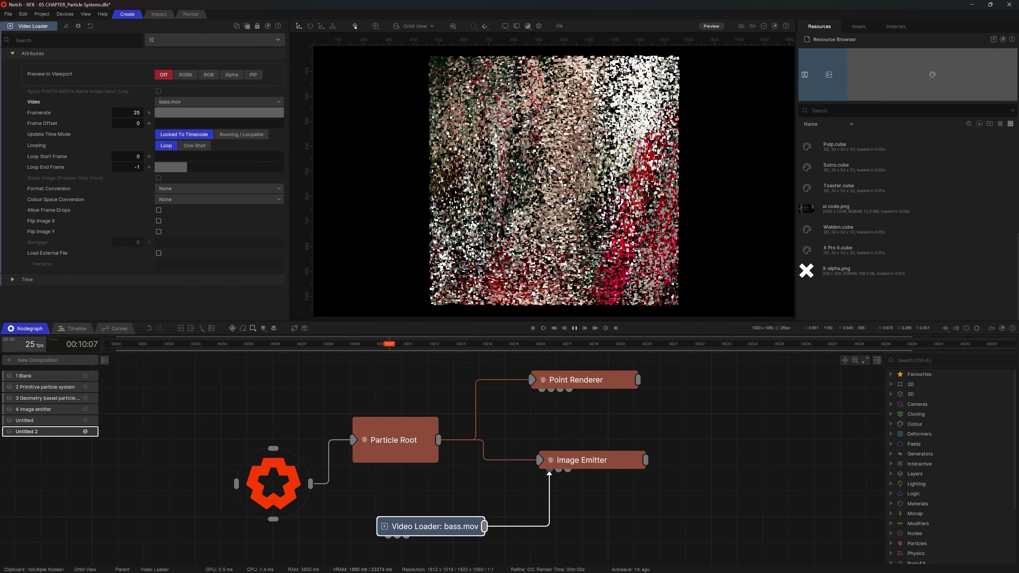